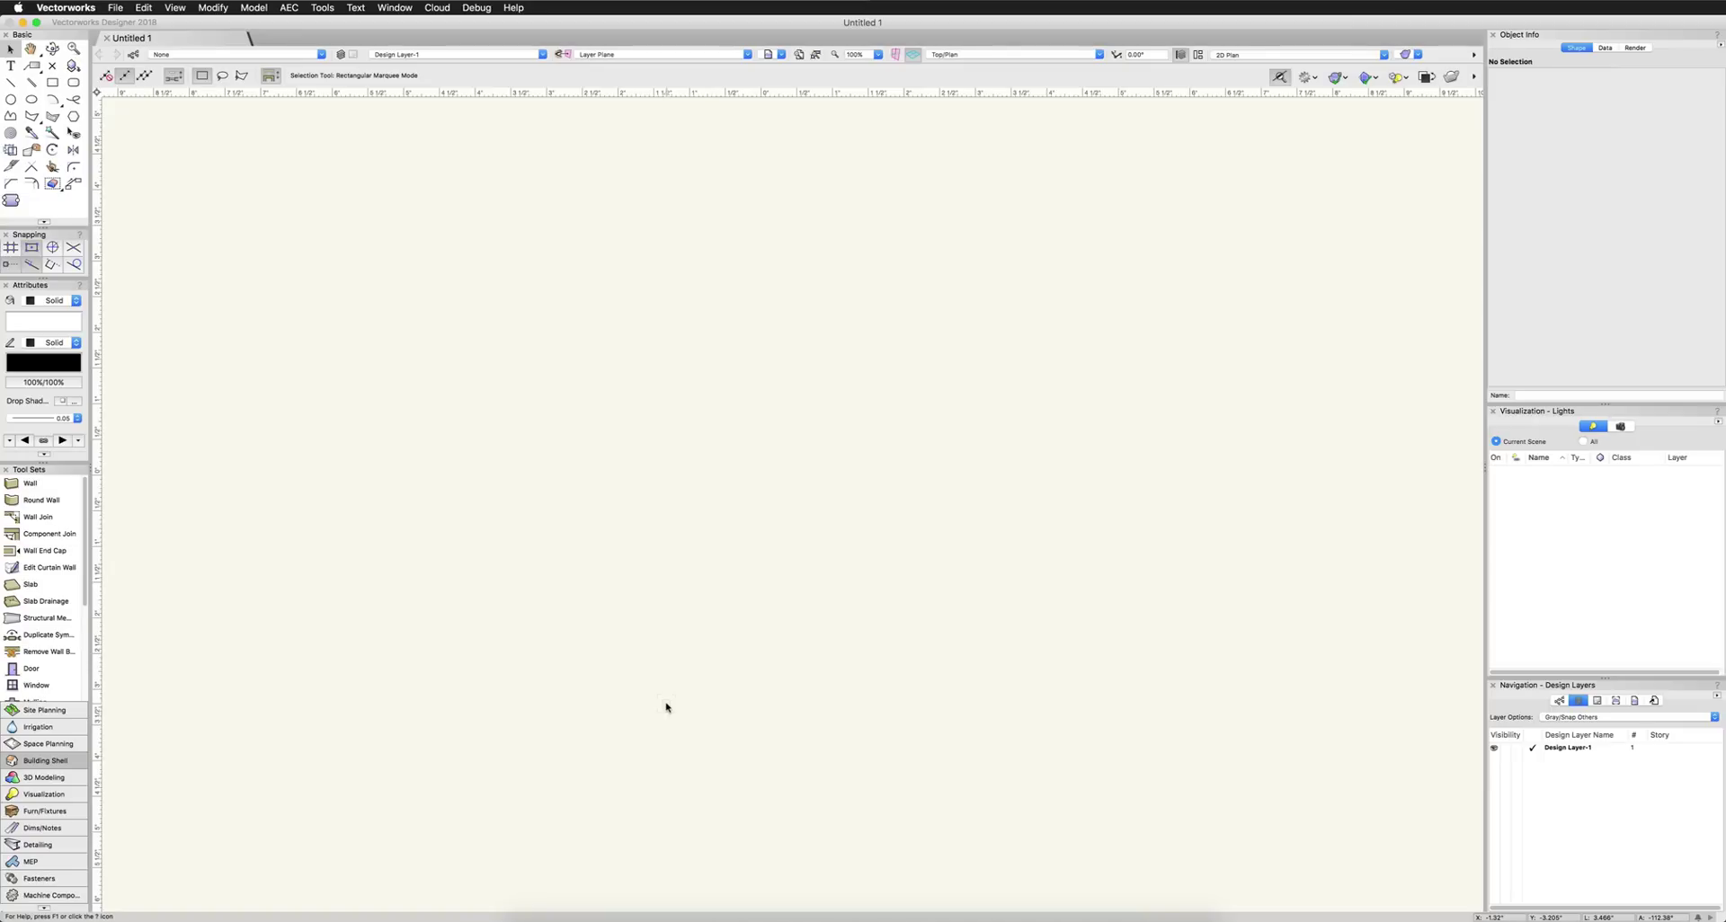
Activate the Title Block Border tool for an unstyled border.
left_click(84, 834)
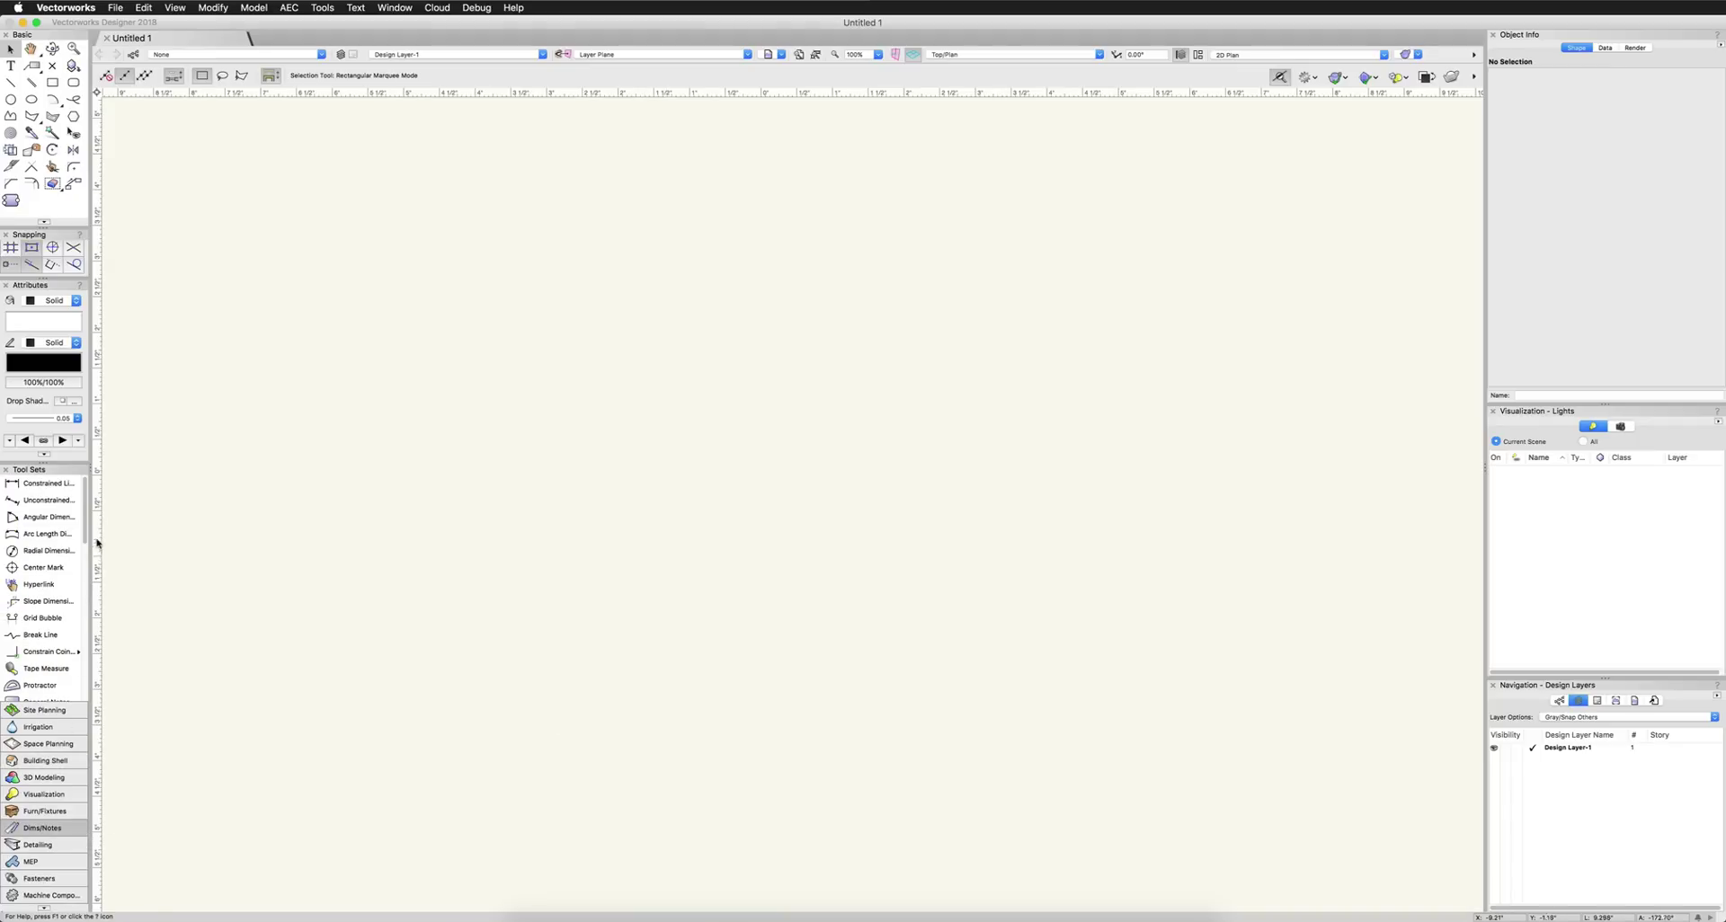
left_click_drag(87, 533, 72, 632)
left_click(50, 609)
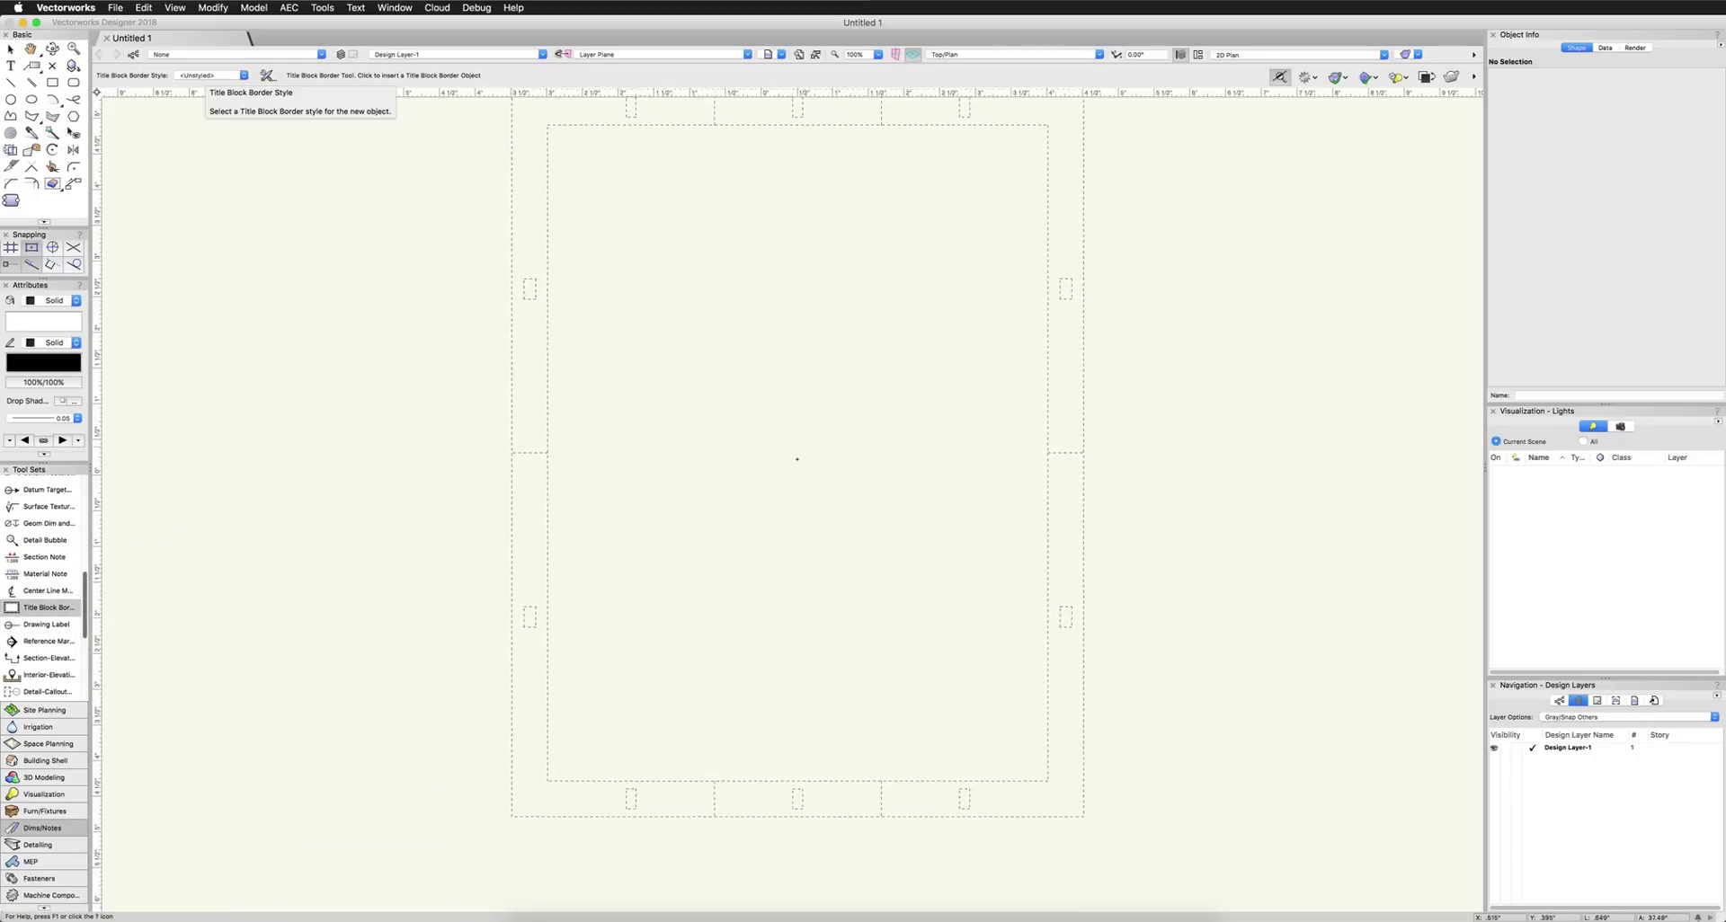
scroll(796, 476, "down", 3)
scroll(795, 476, "down", 1)
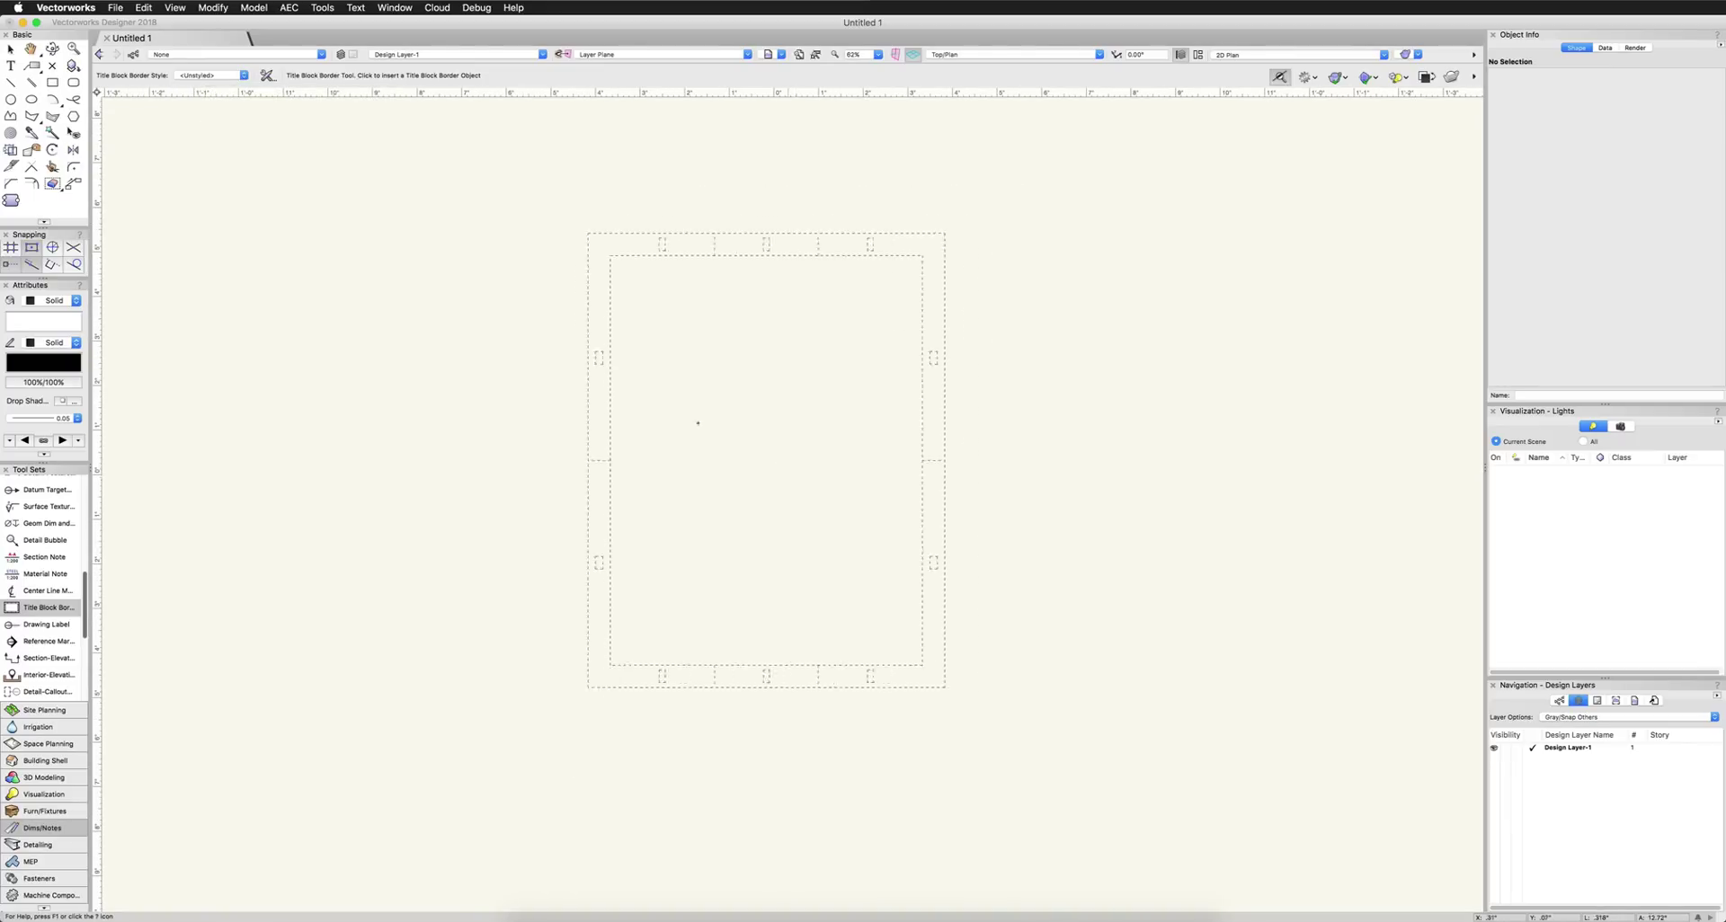
Create sheet layer Sht-1 and insert an unstyled title block border on it, sized Fit to Page and locked to the page center.
left_click(436, 55)
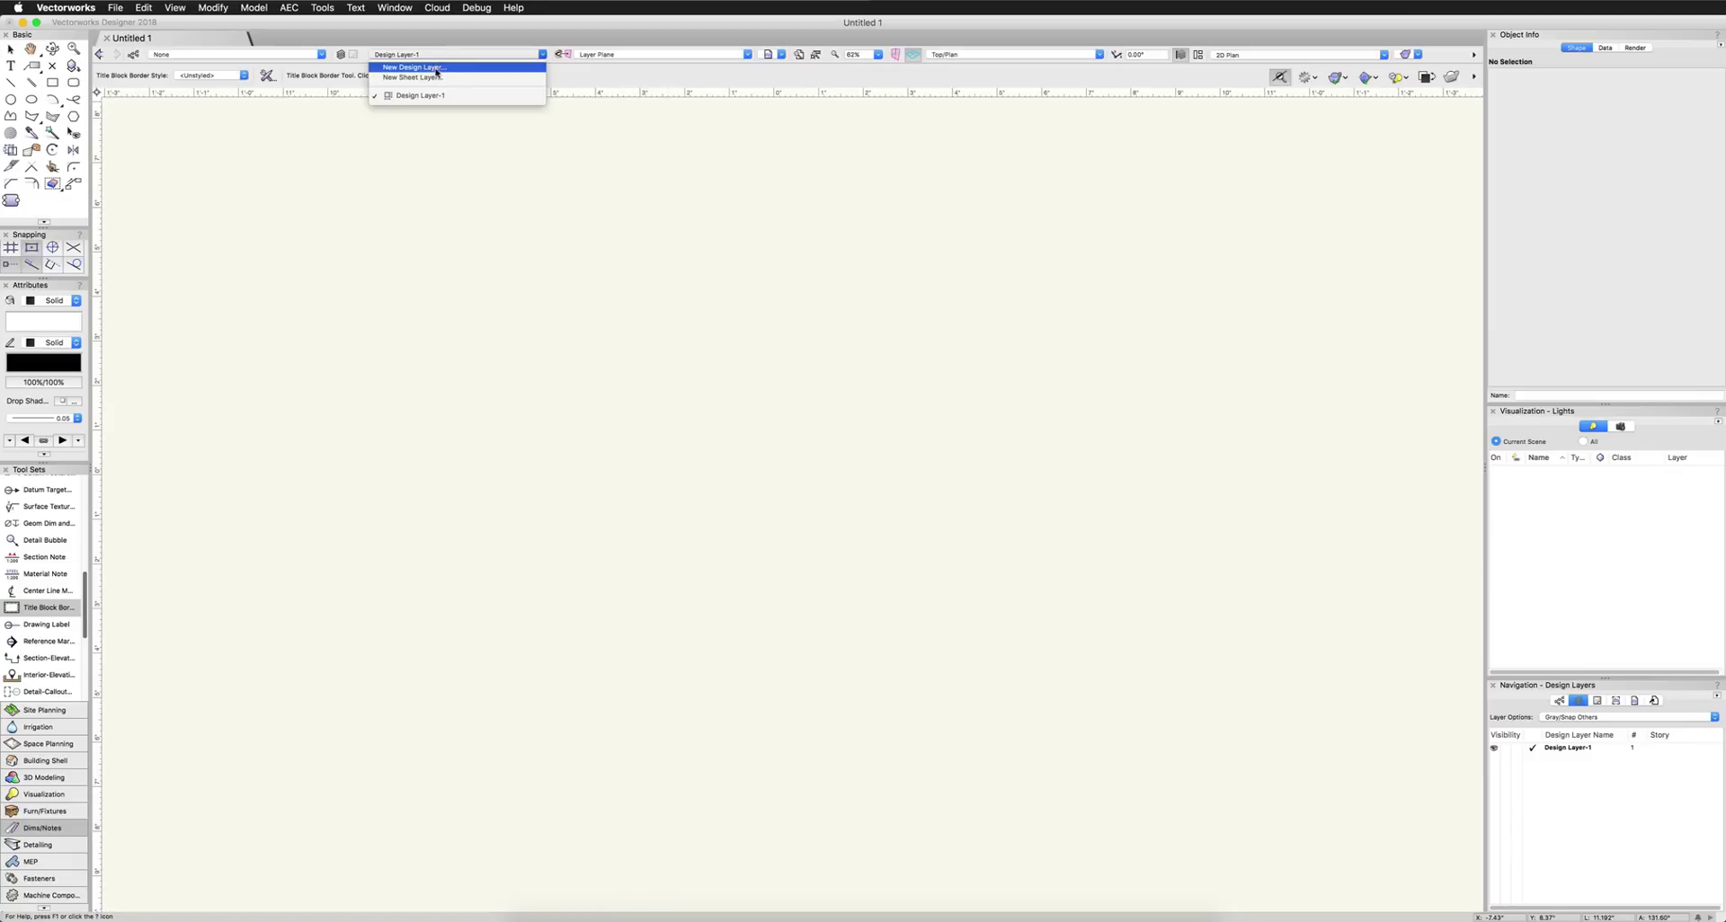
left_click(438, 79)
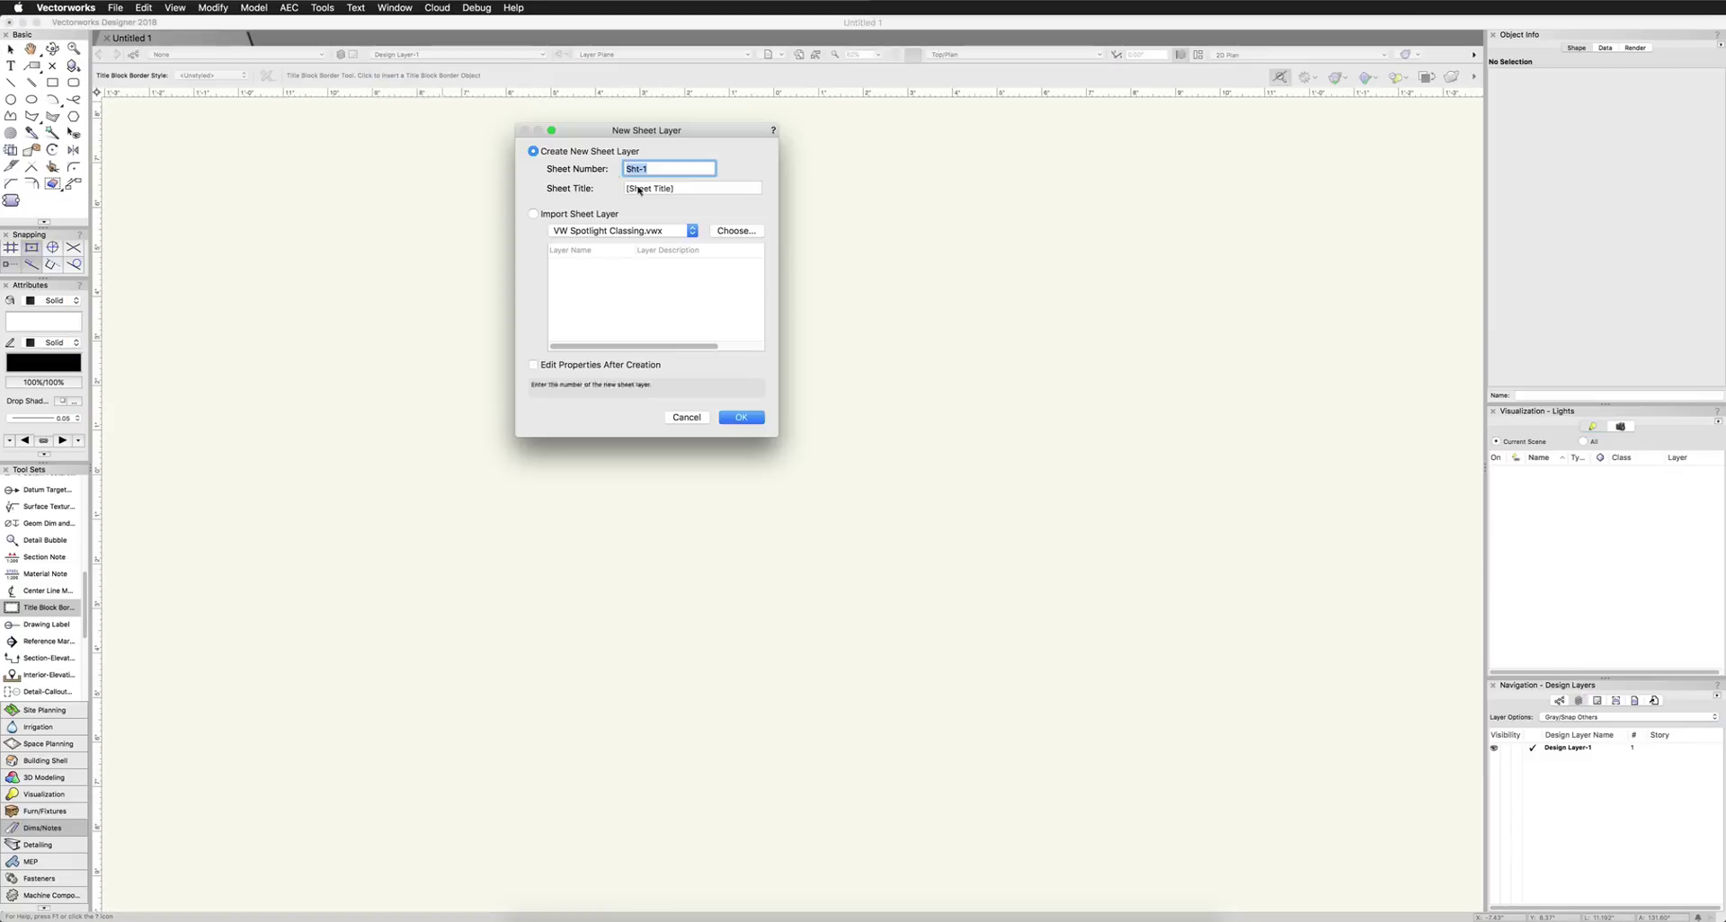
left_click(739, 412)
left_click(620, 437)
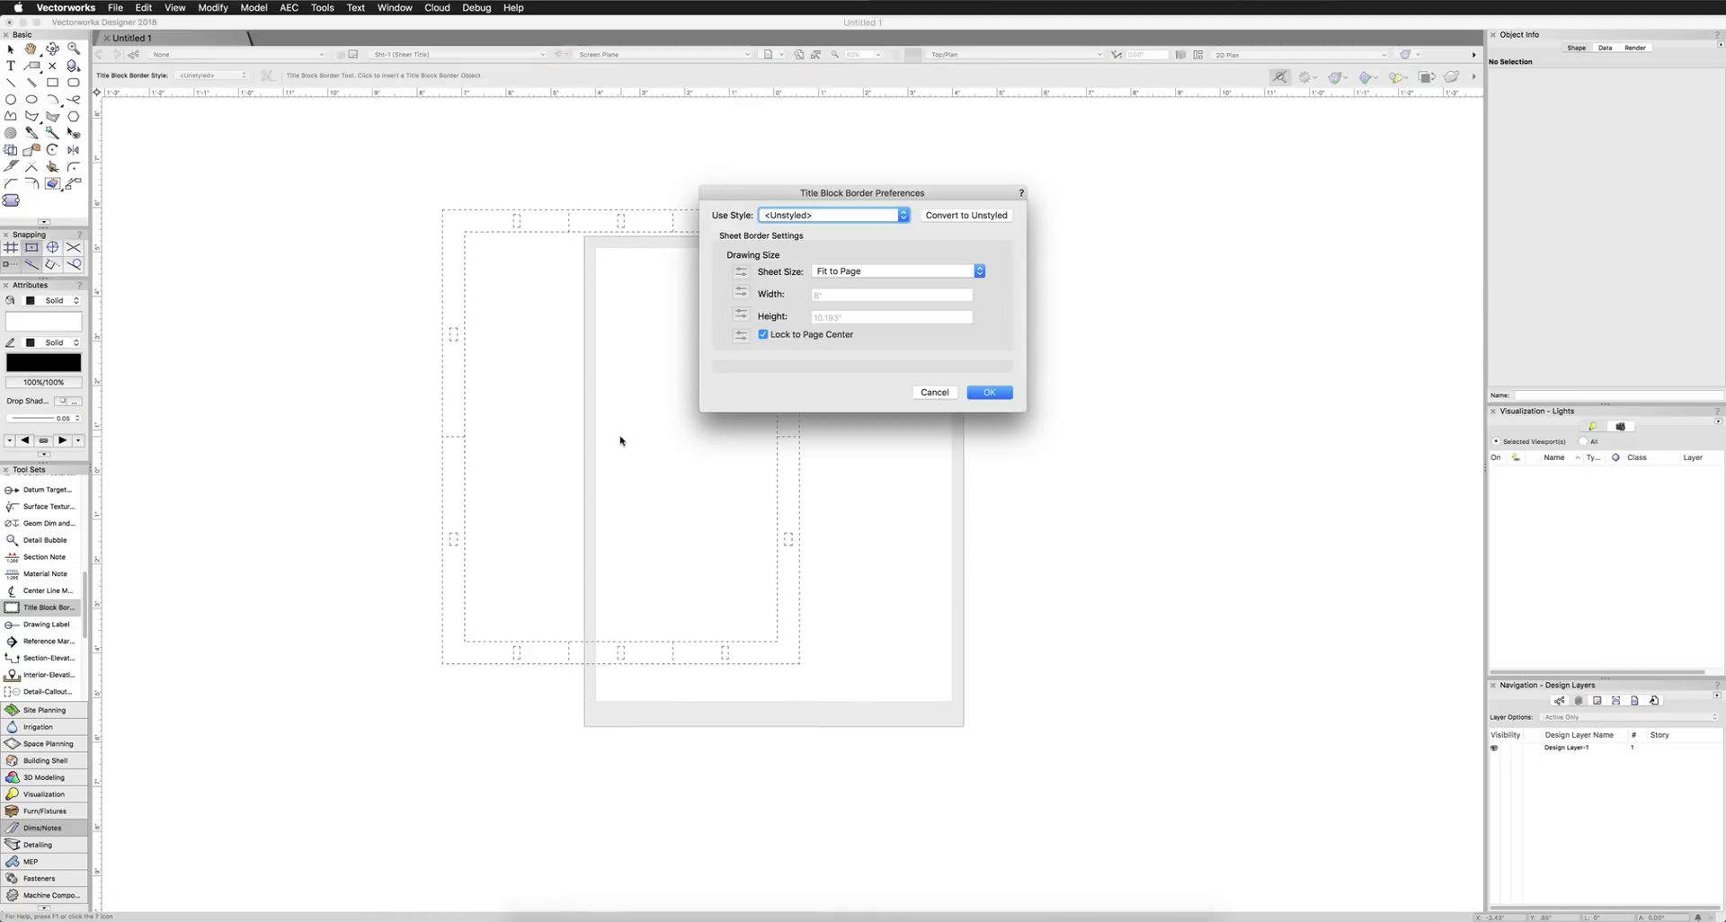
left_click(989, 394)
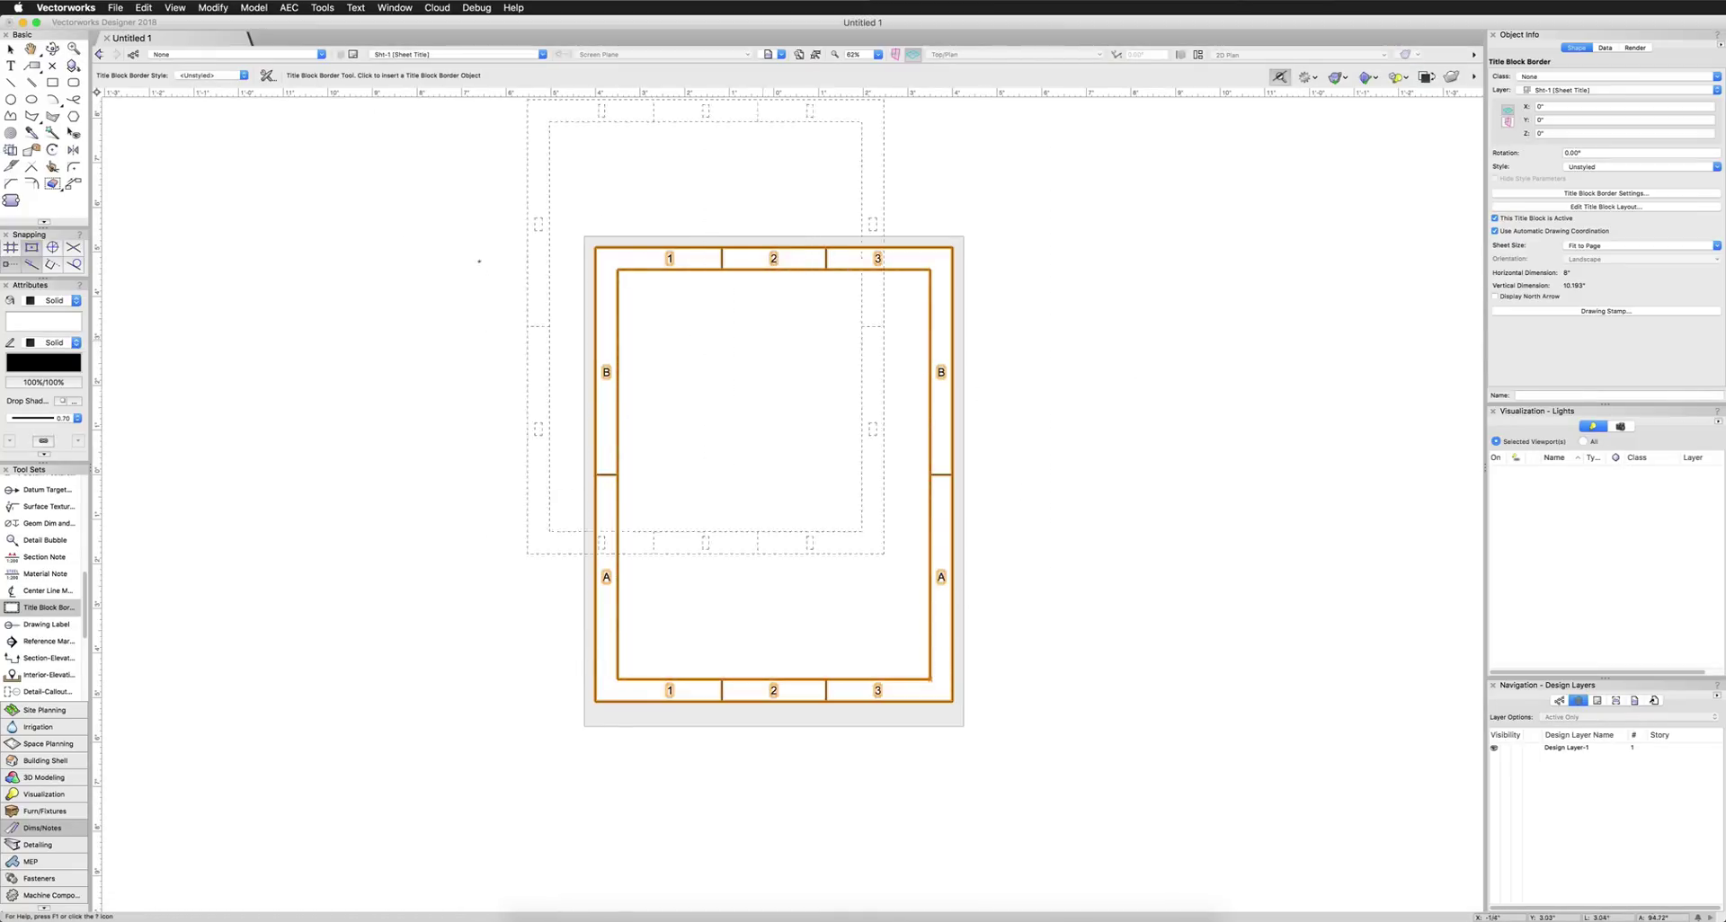
Set the sheet's printable area to US Arch D in the page setup, allowing a size unavailable in the printer setup.
left_click(115, 7)
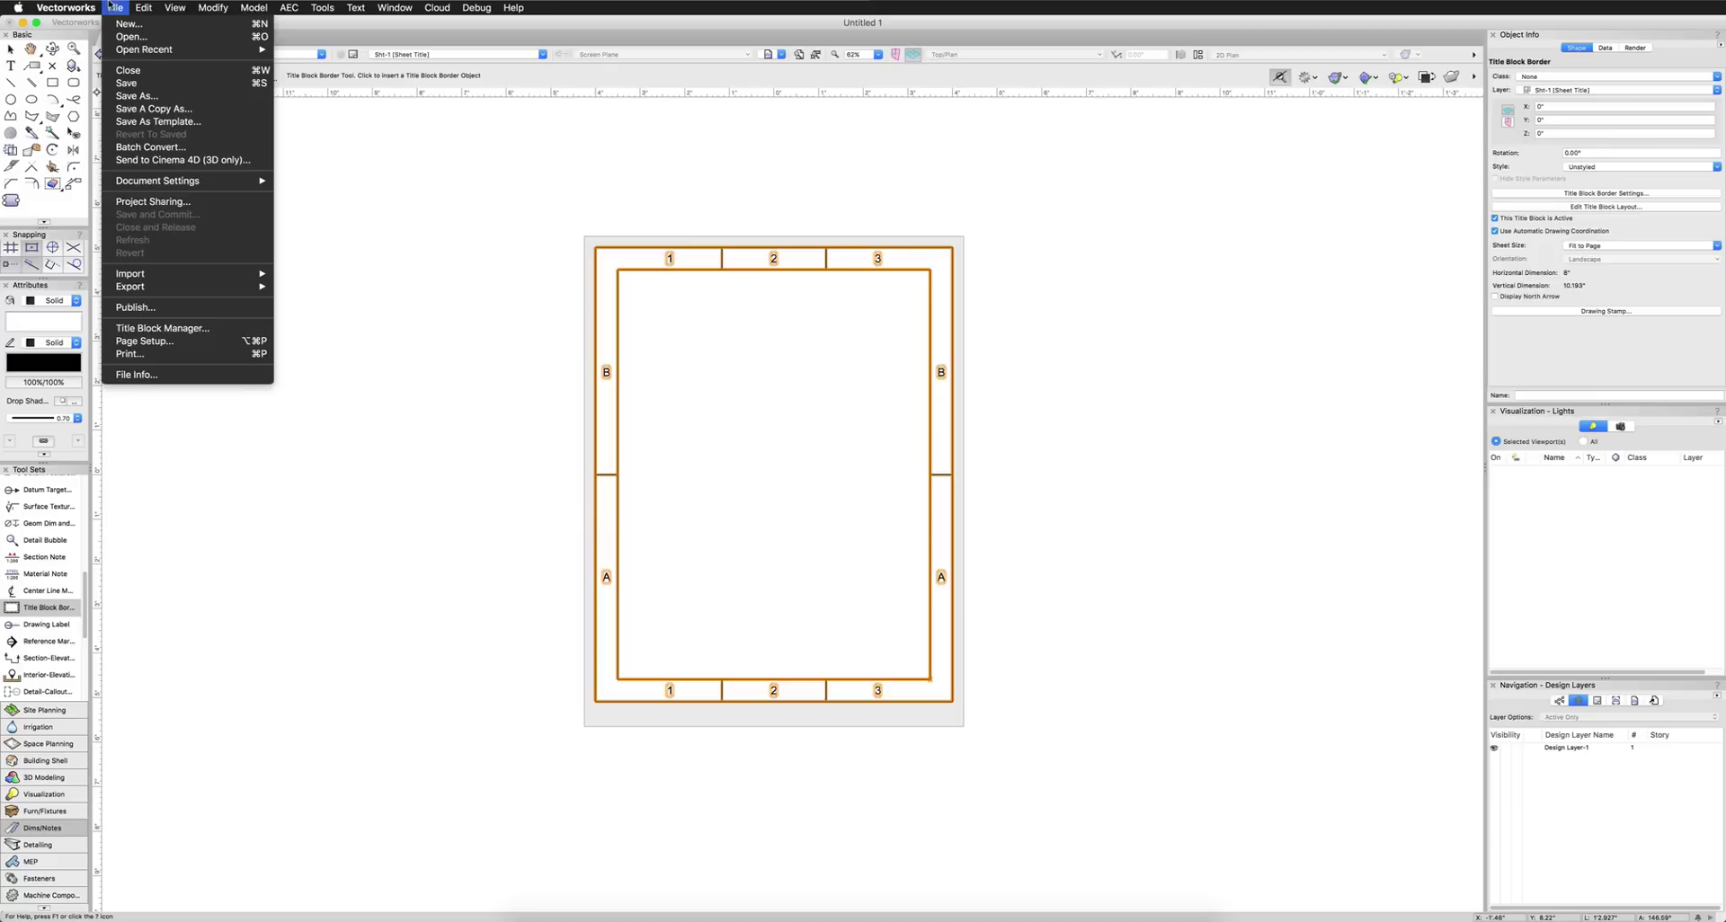
left_click(176, 341)
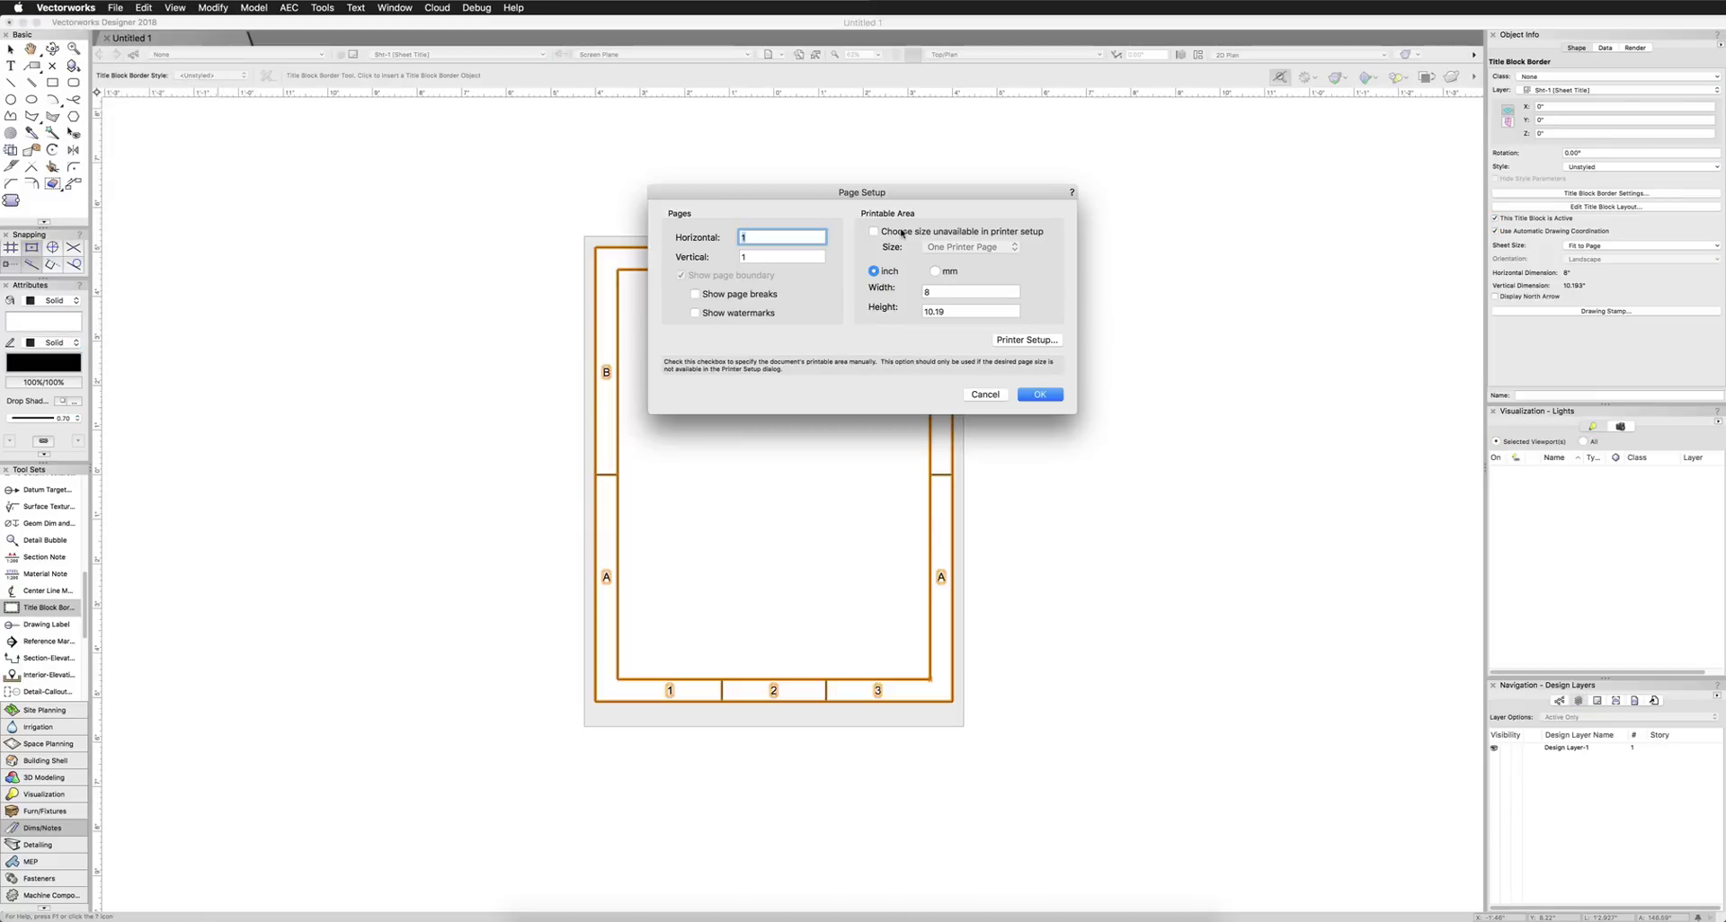
left_click(902, 234)
left_click(964, 246)
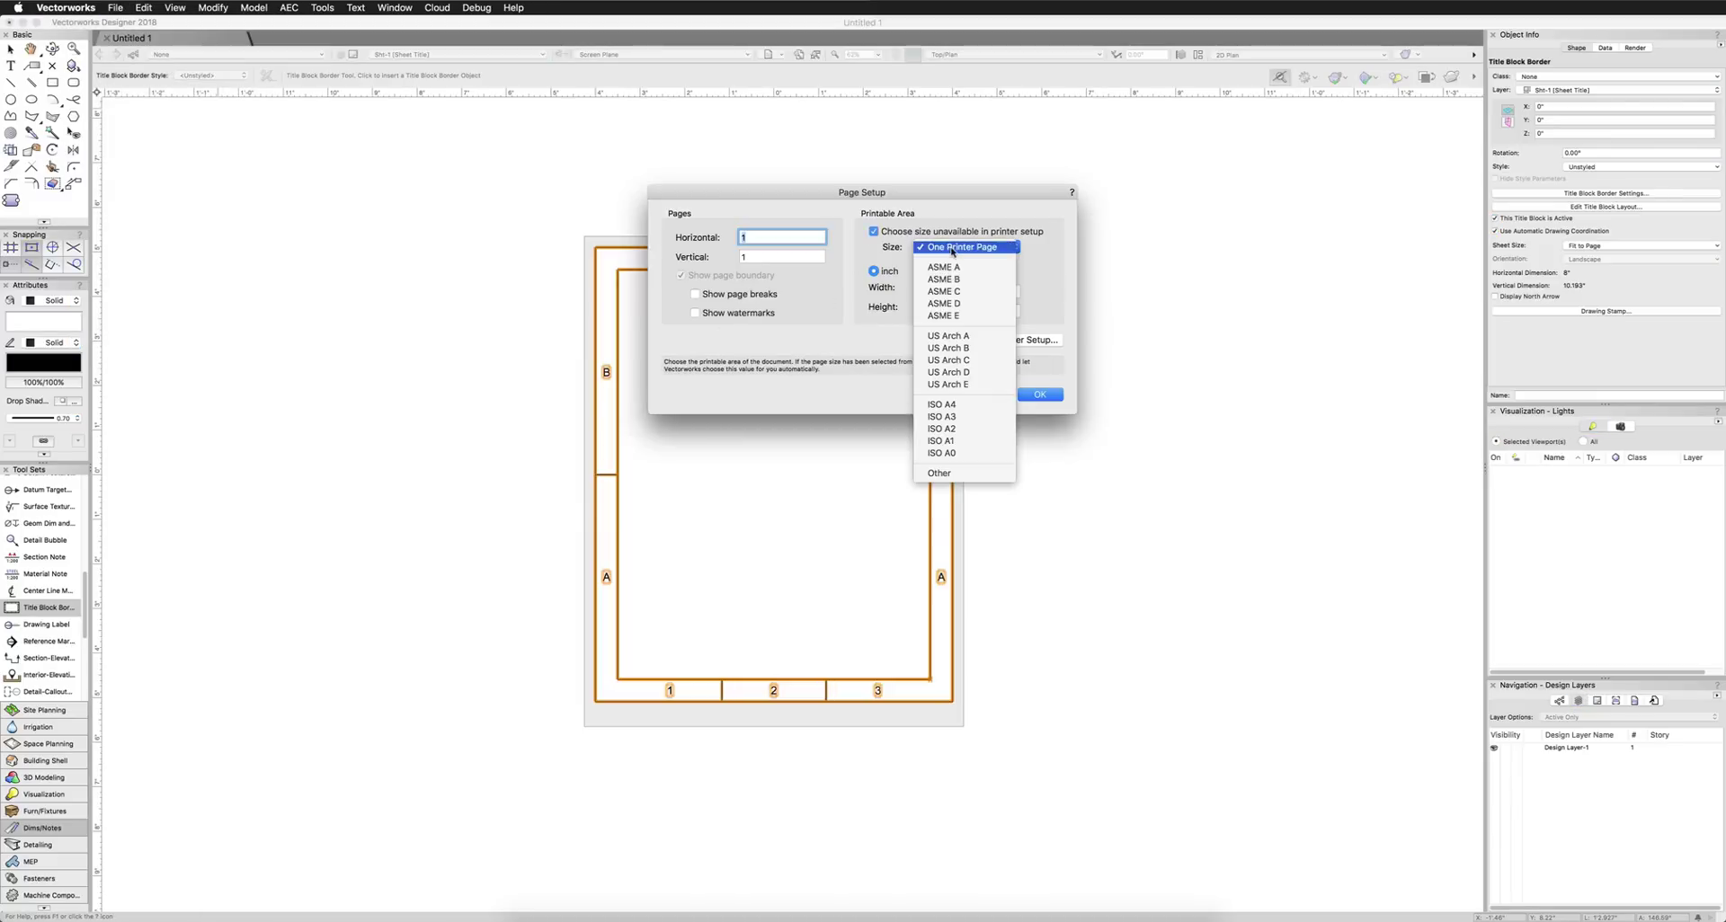
left_click(948, 373)
left_click(1040, 394)
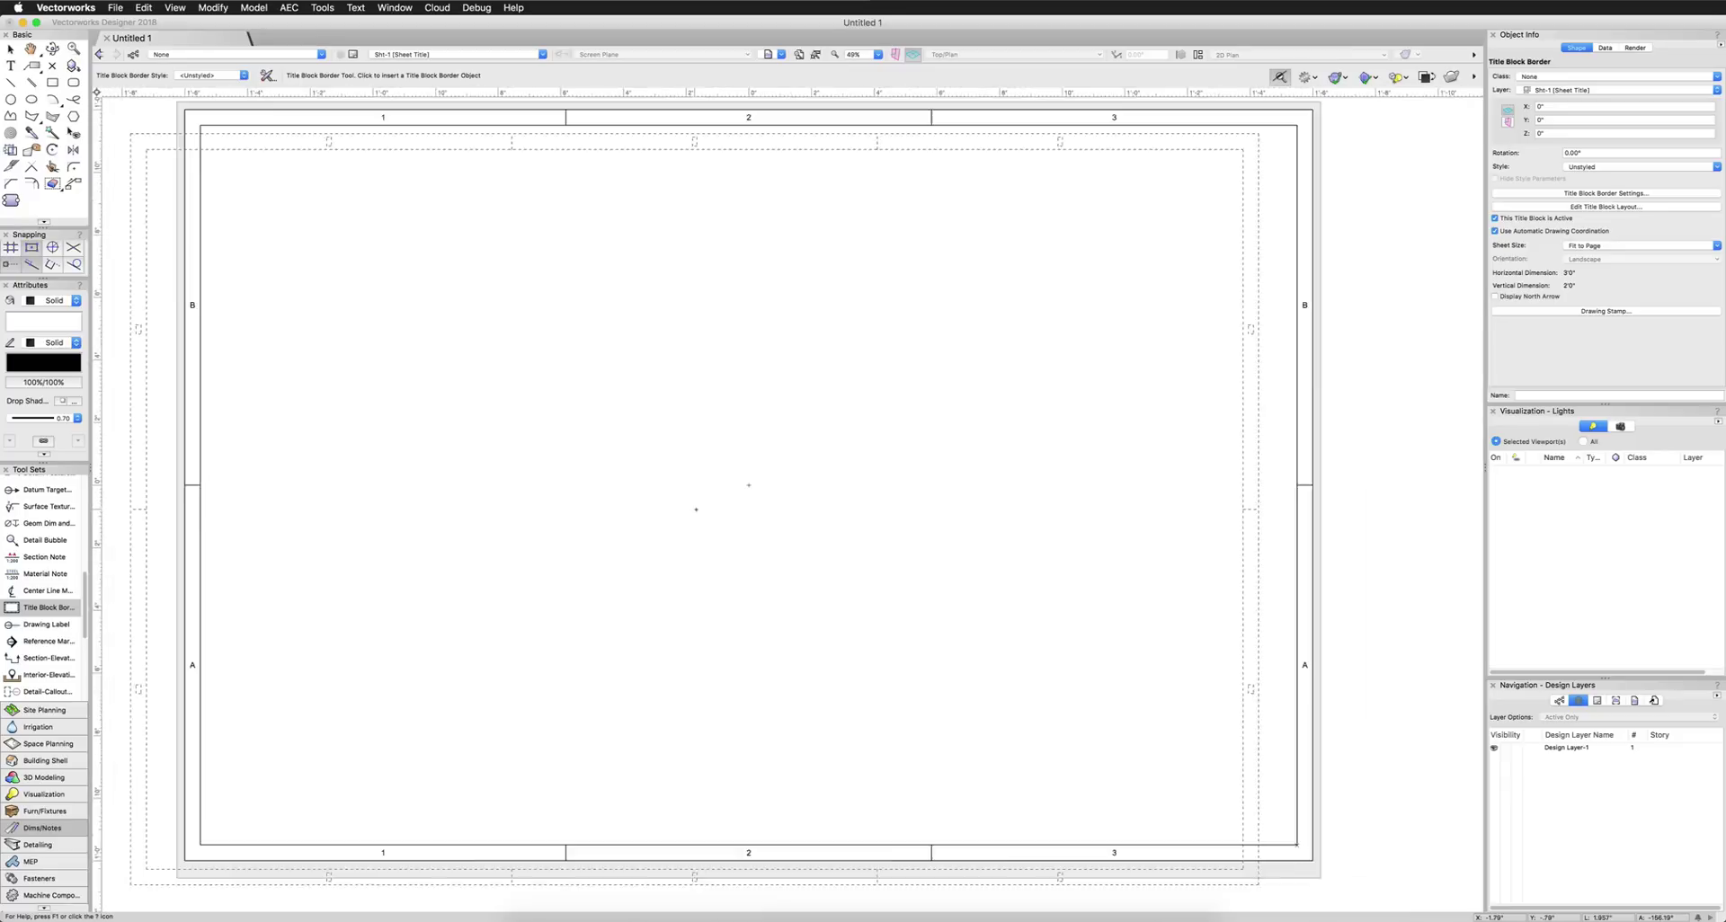
scroll(701, 508, "down", 3)
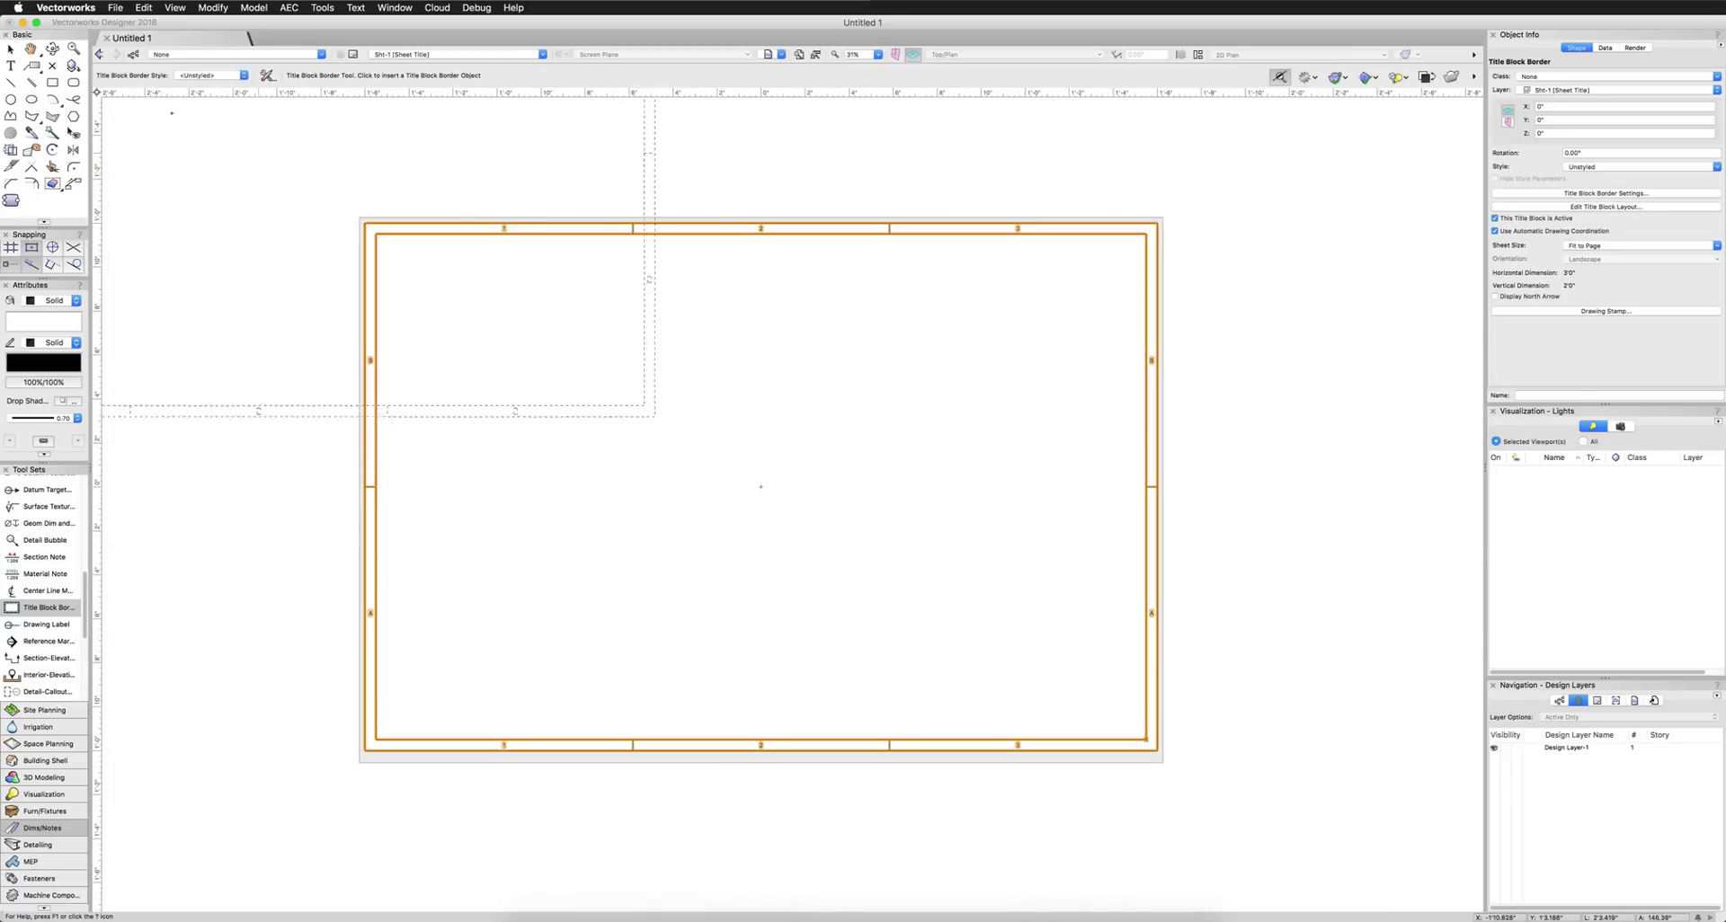
Turn off Show Grids in the title block border's sheet zone settings.
left_click(9, 48)
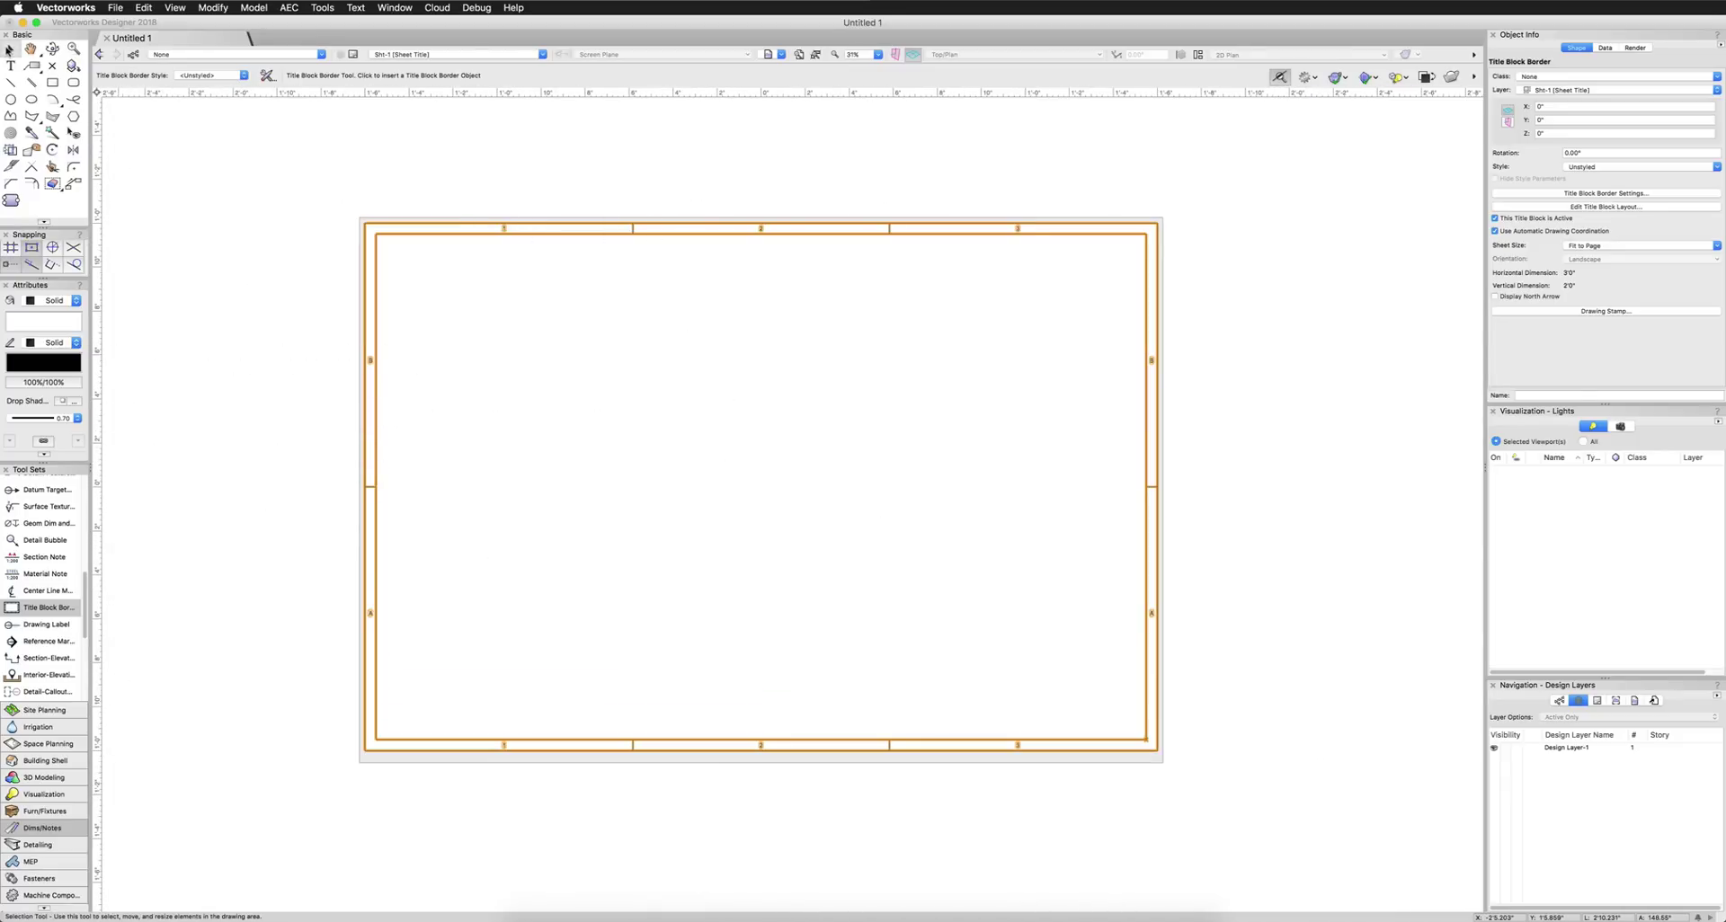
left_click(1550, 193)
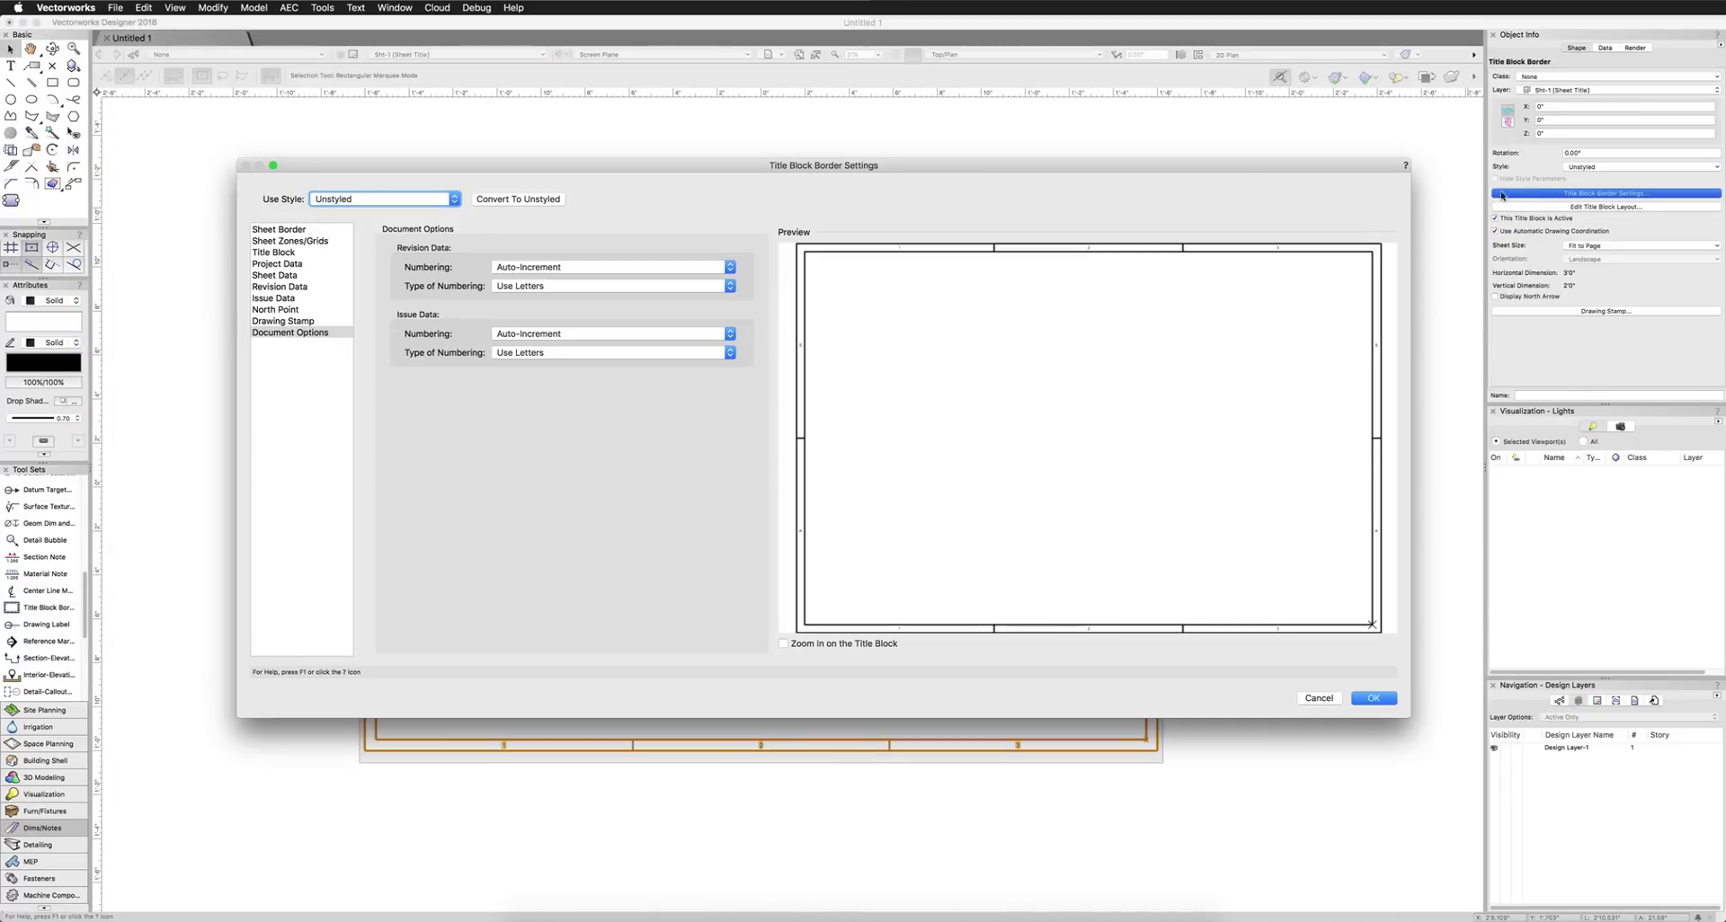
left_click(290, 241)
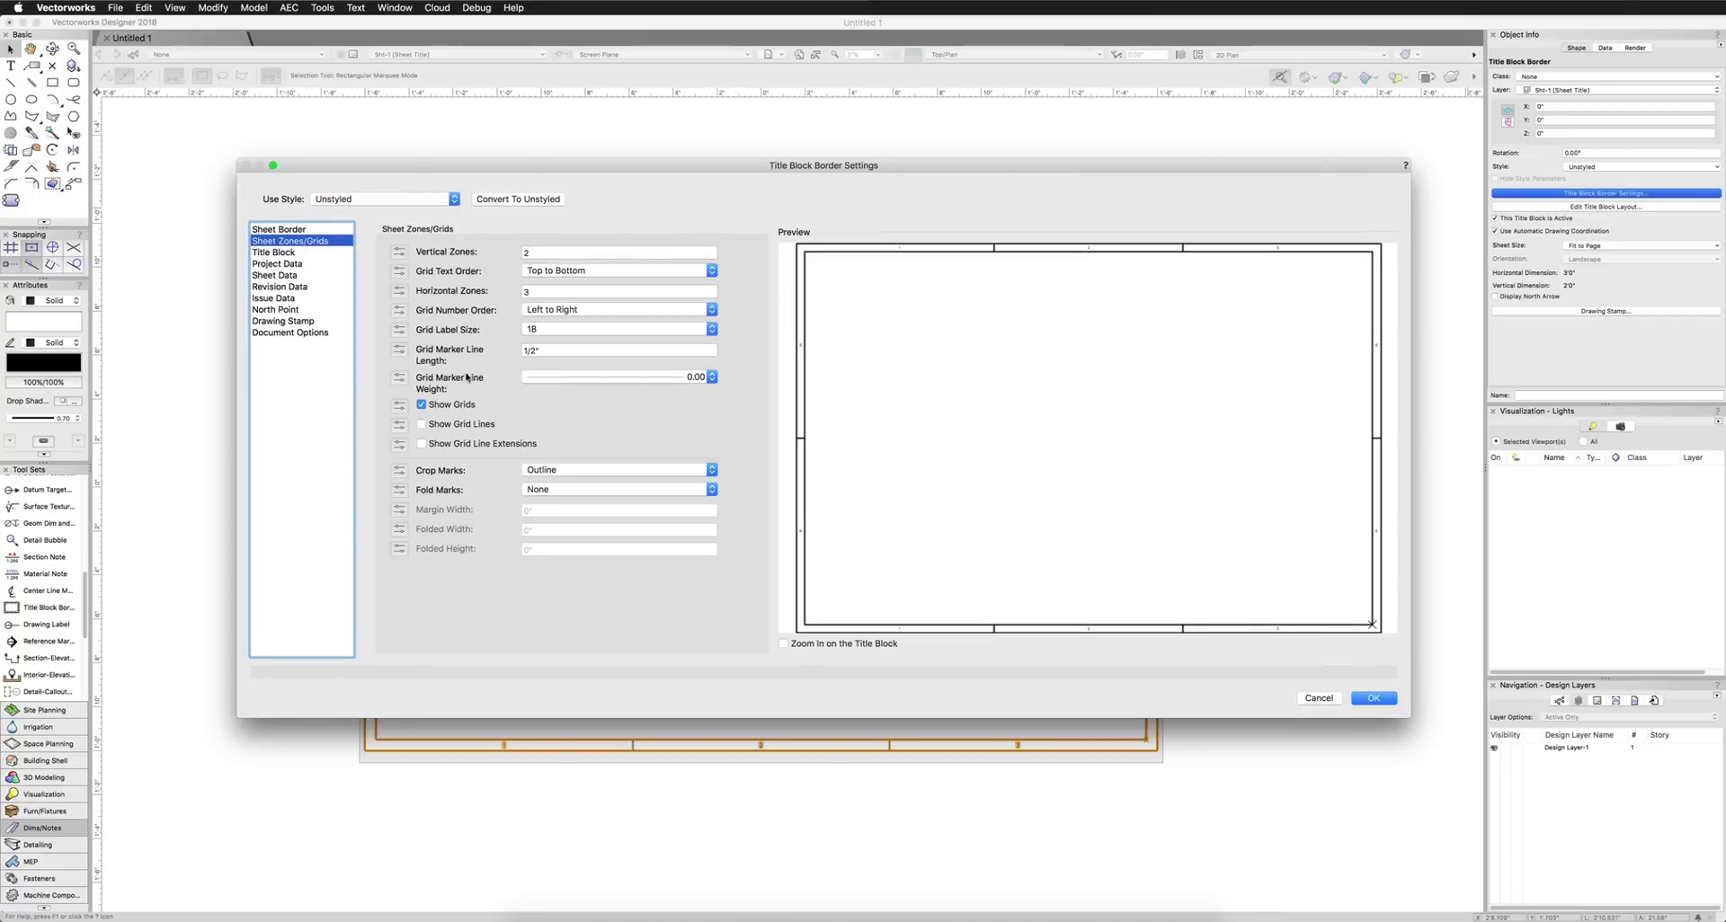
left_click(457, 407)
Check the sheet border settings, keeping Fit to Page and Lock to Page Center, and apply the title block border settings.
left_click(321, 231)
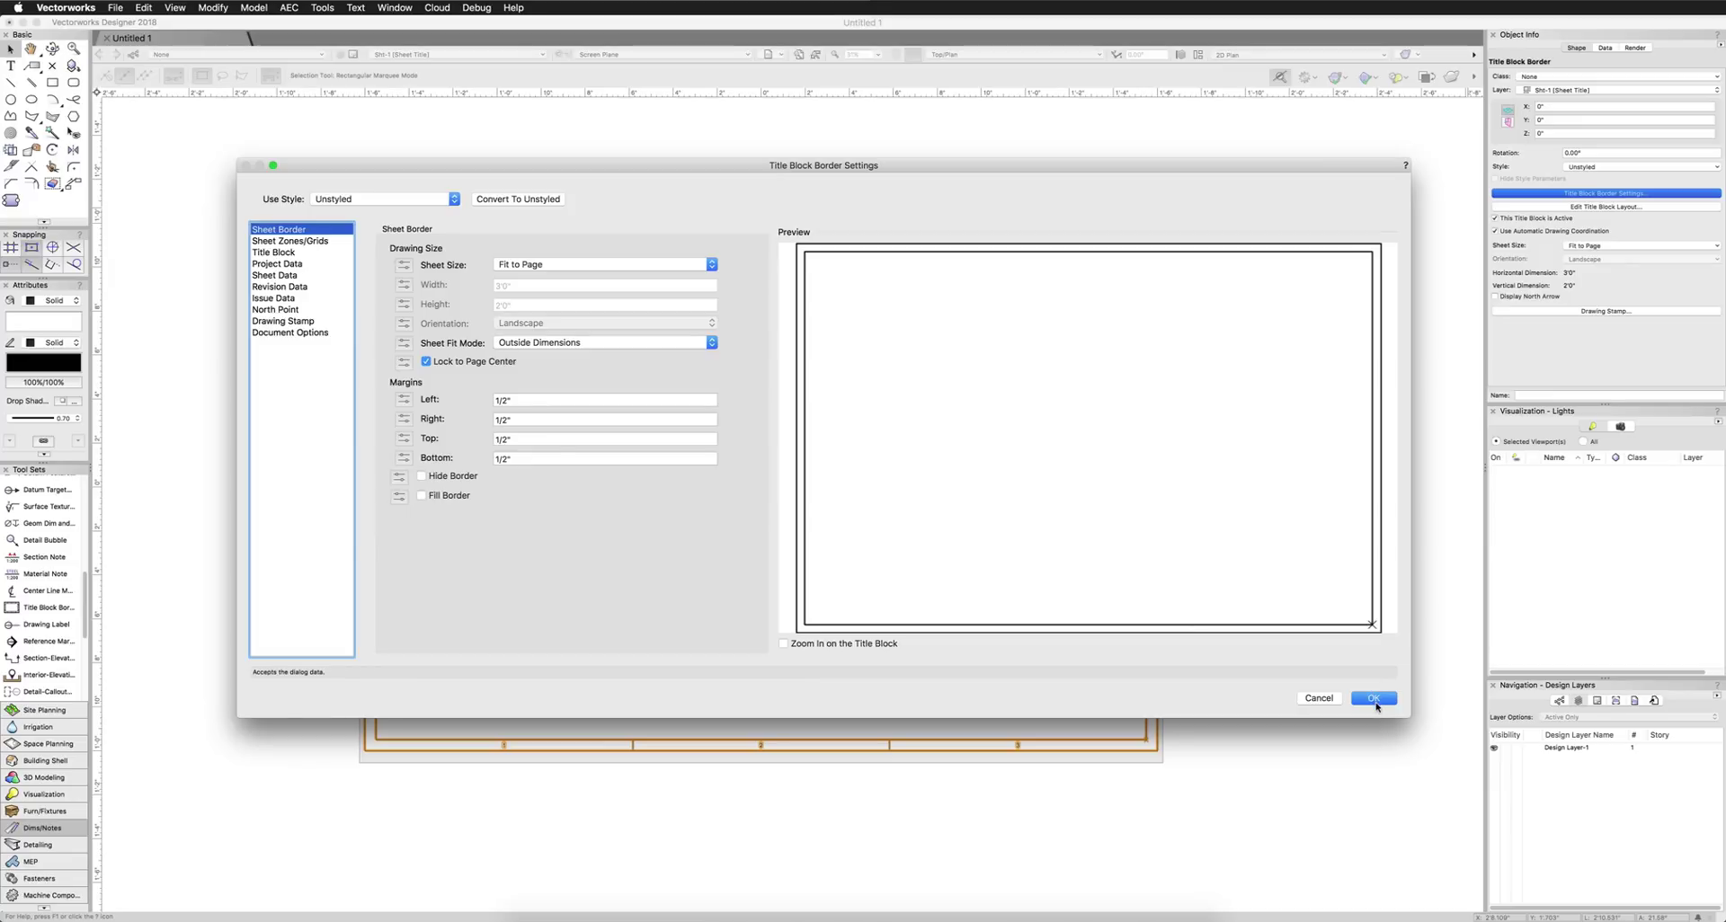
left_click_drag(1410, 715, 1333, 665)
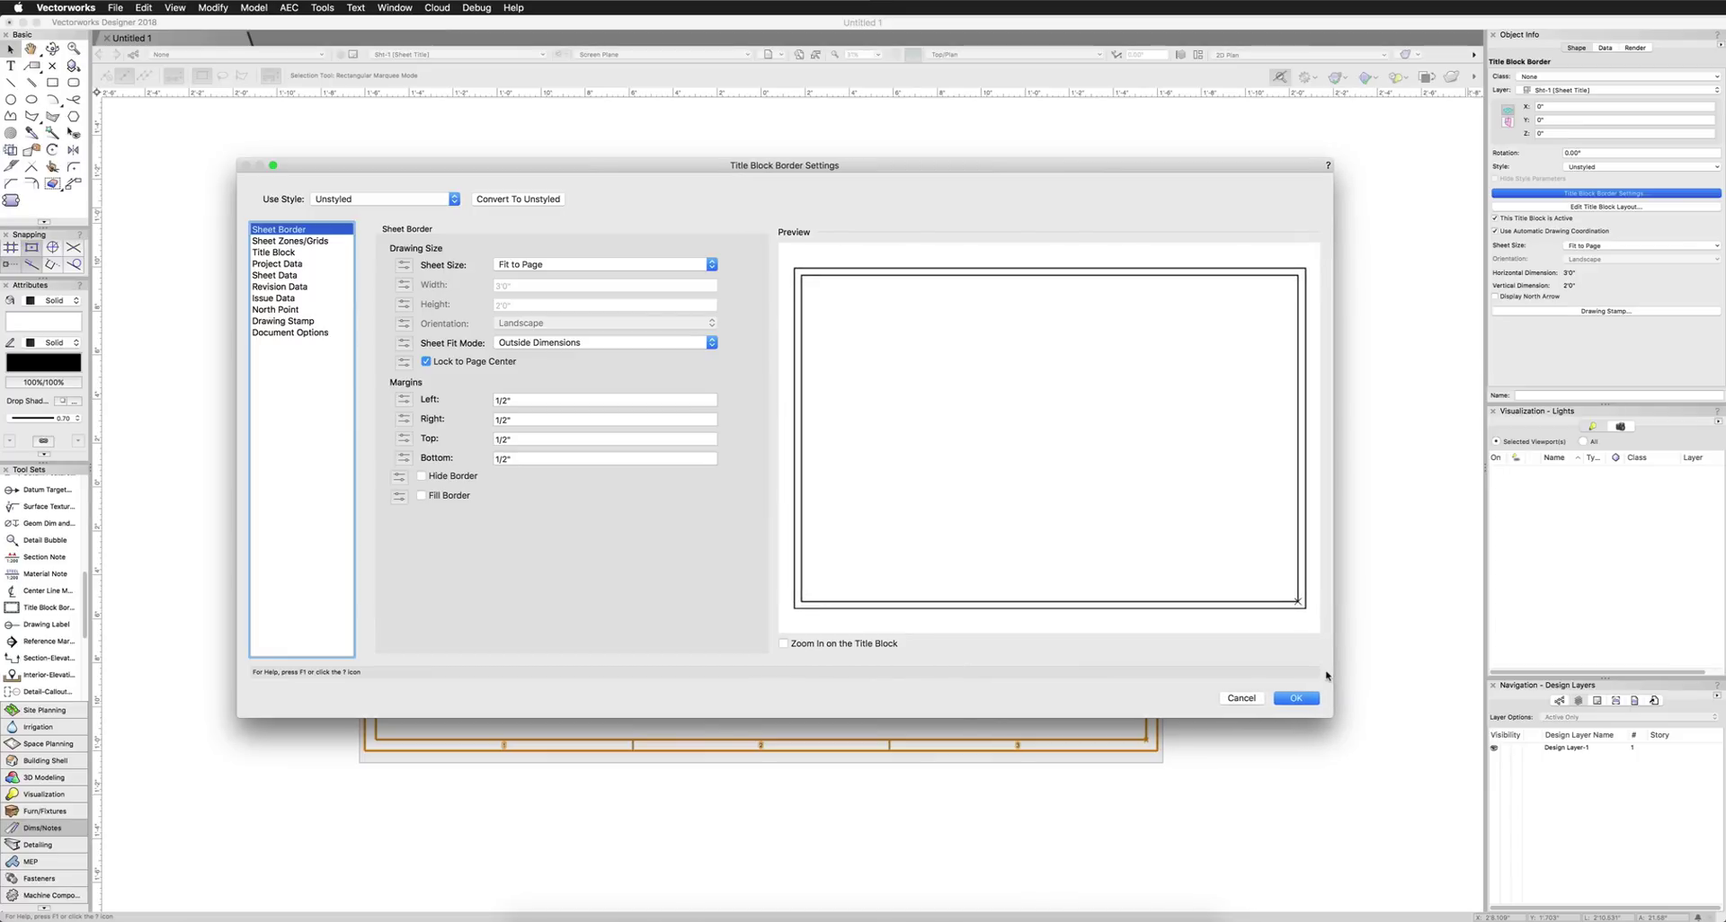
left_click(491, 363)
left_click(491, 363)
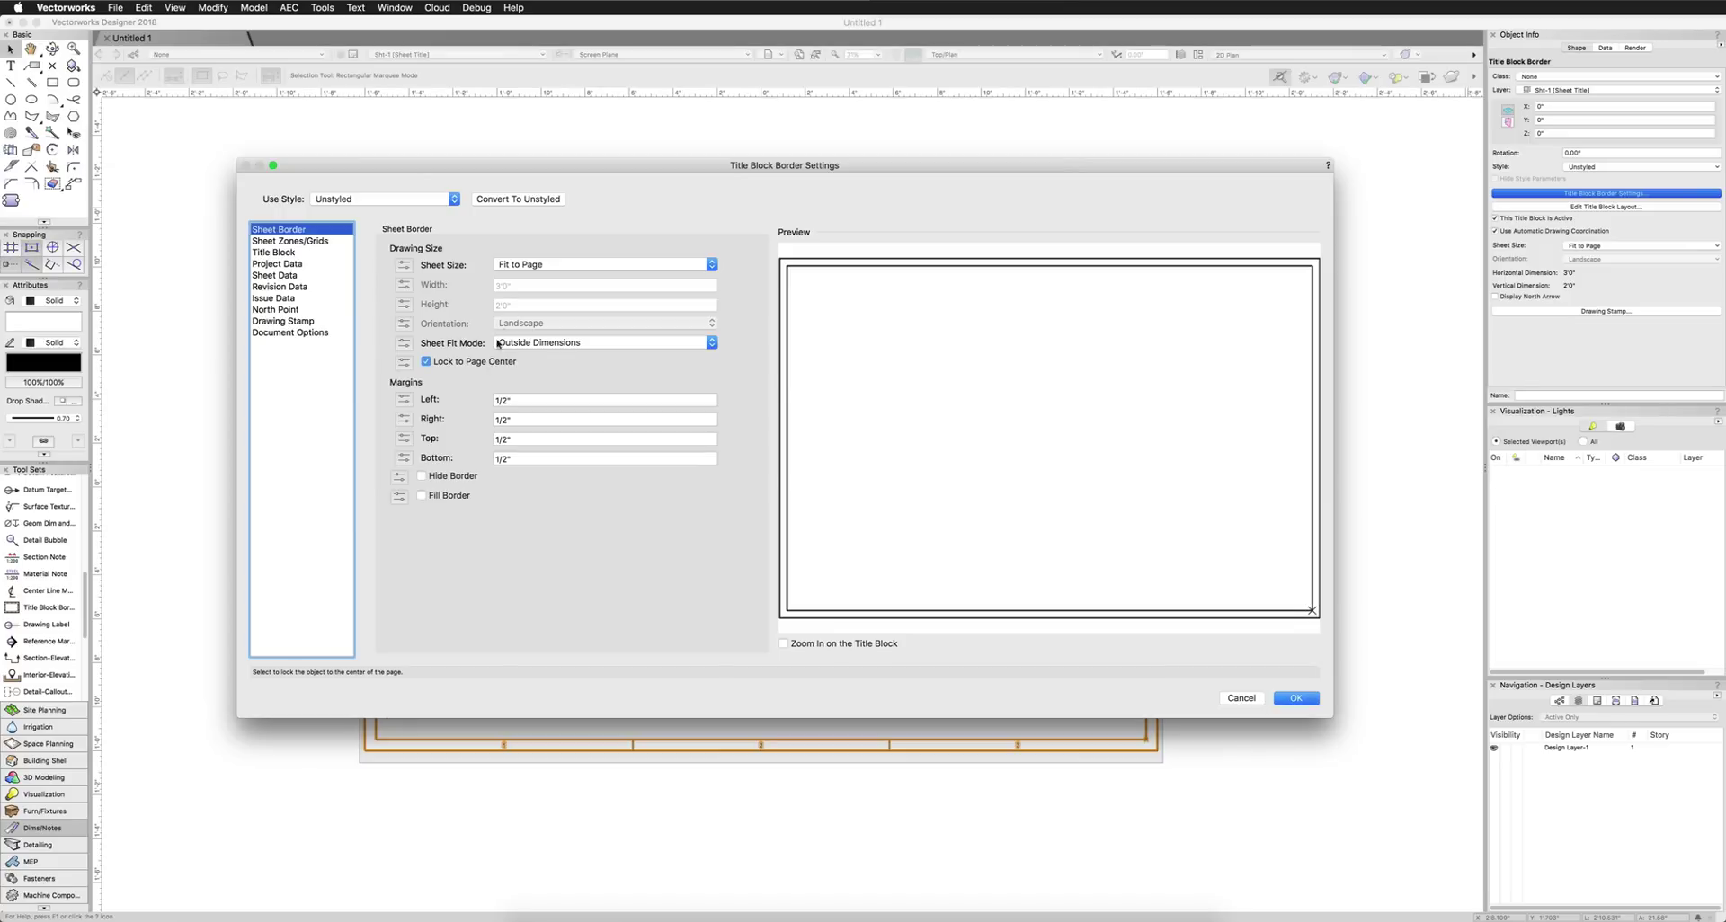
left_click(538, 266)
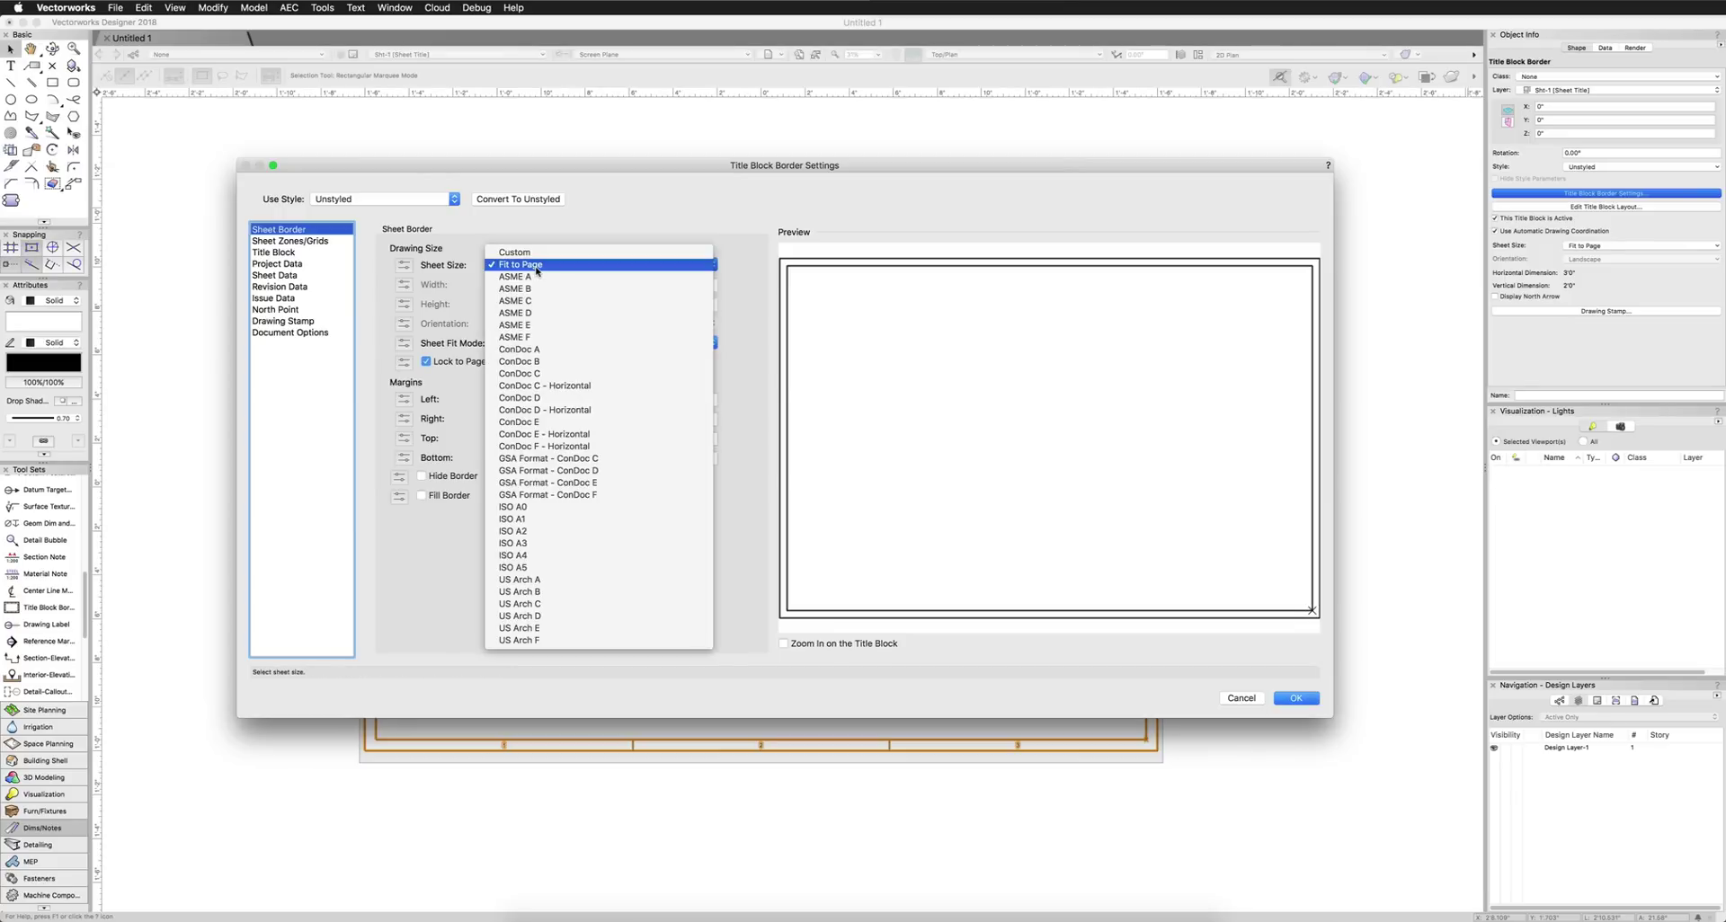
left_click(535, 266)
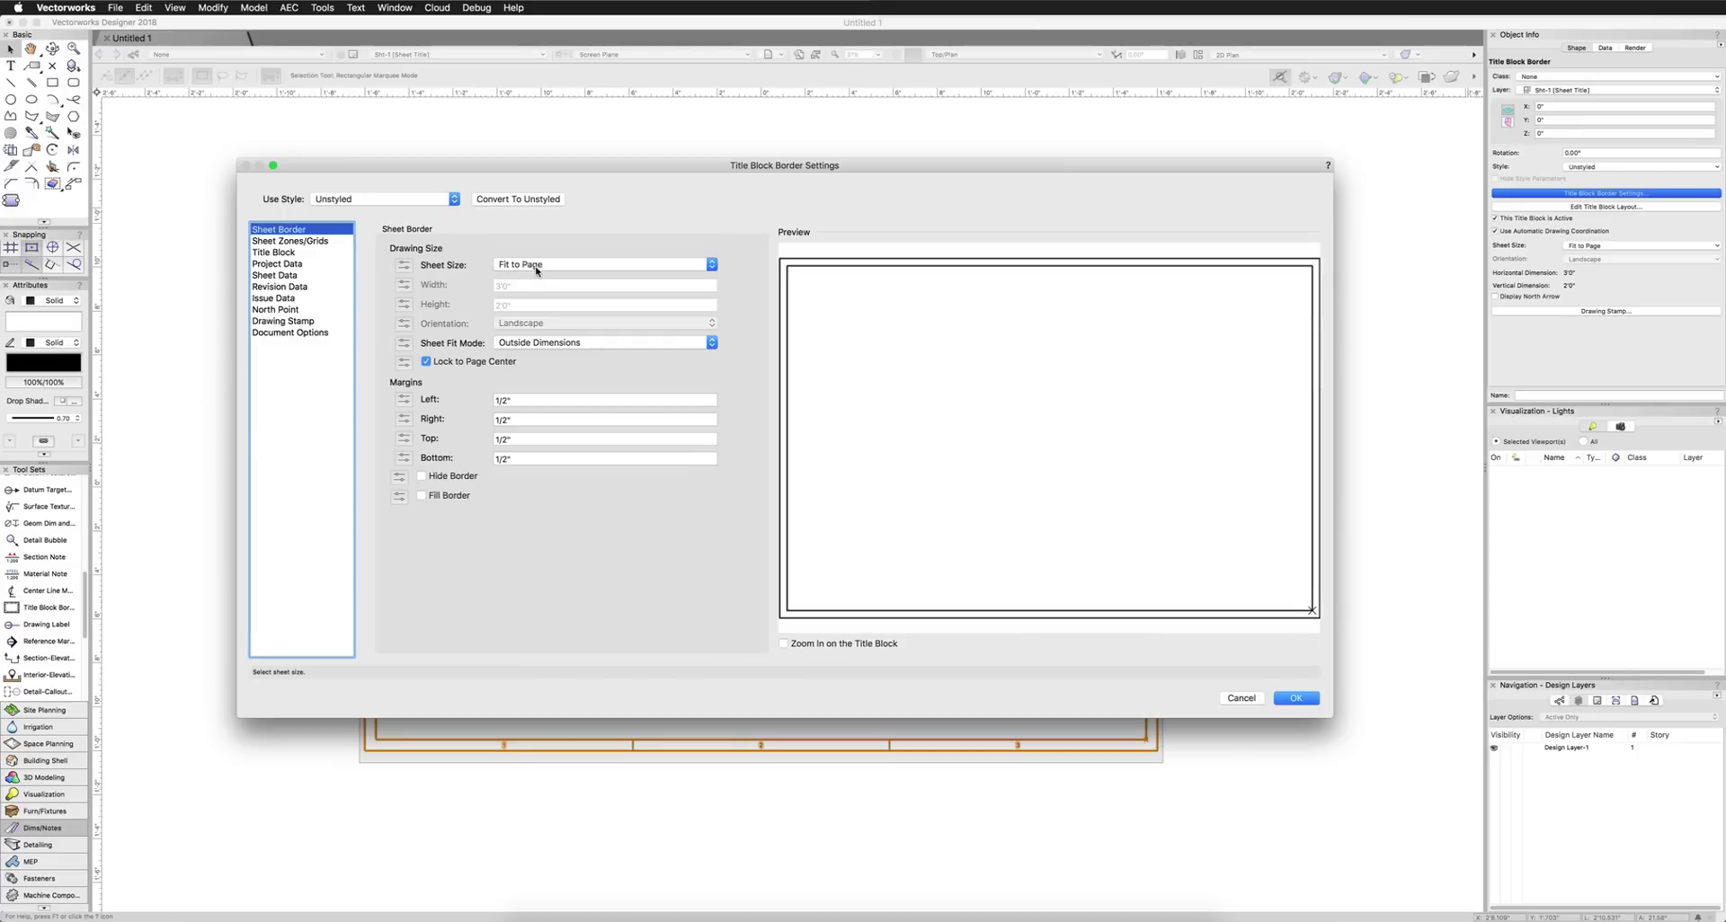
left_click(1295, 699)
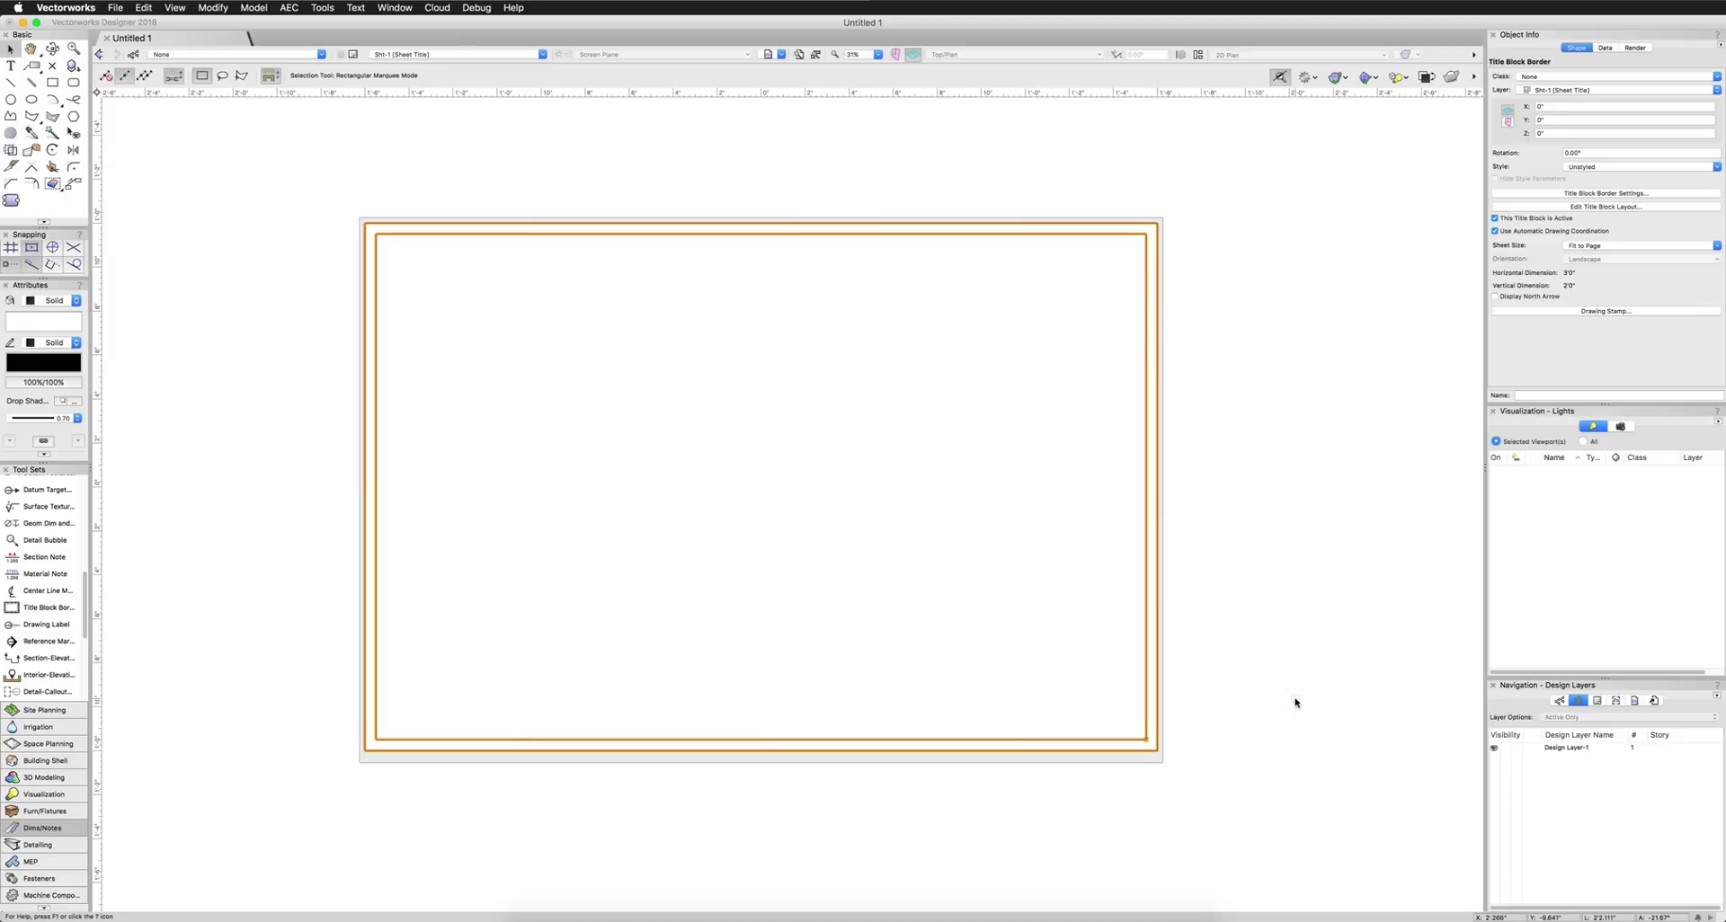
Open the border's title block layout for editing and clear the selection.
double_click(1147, 492)
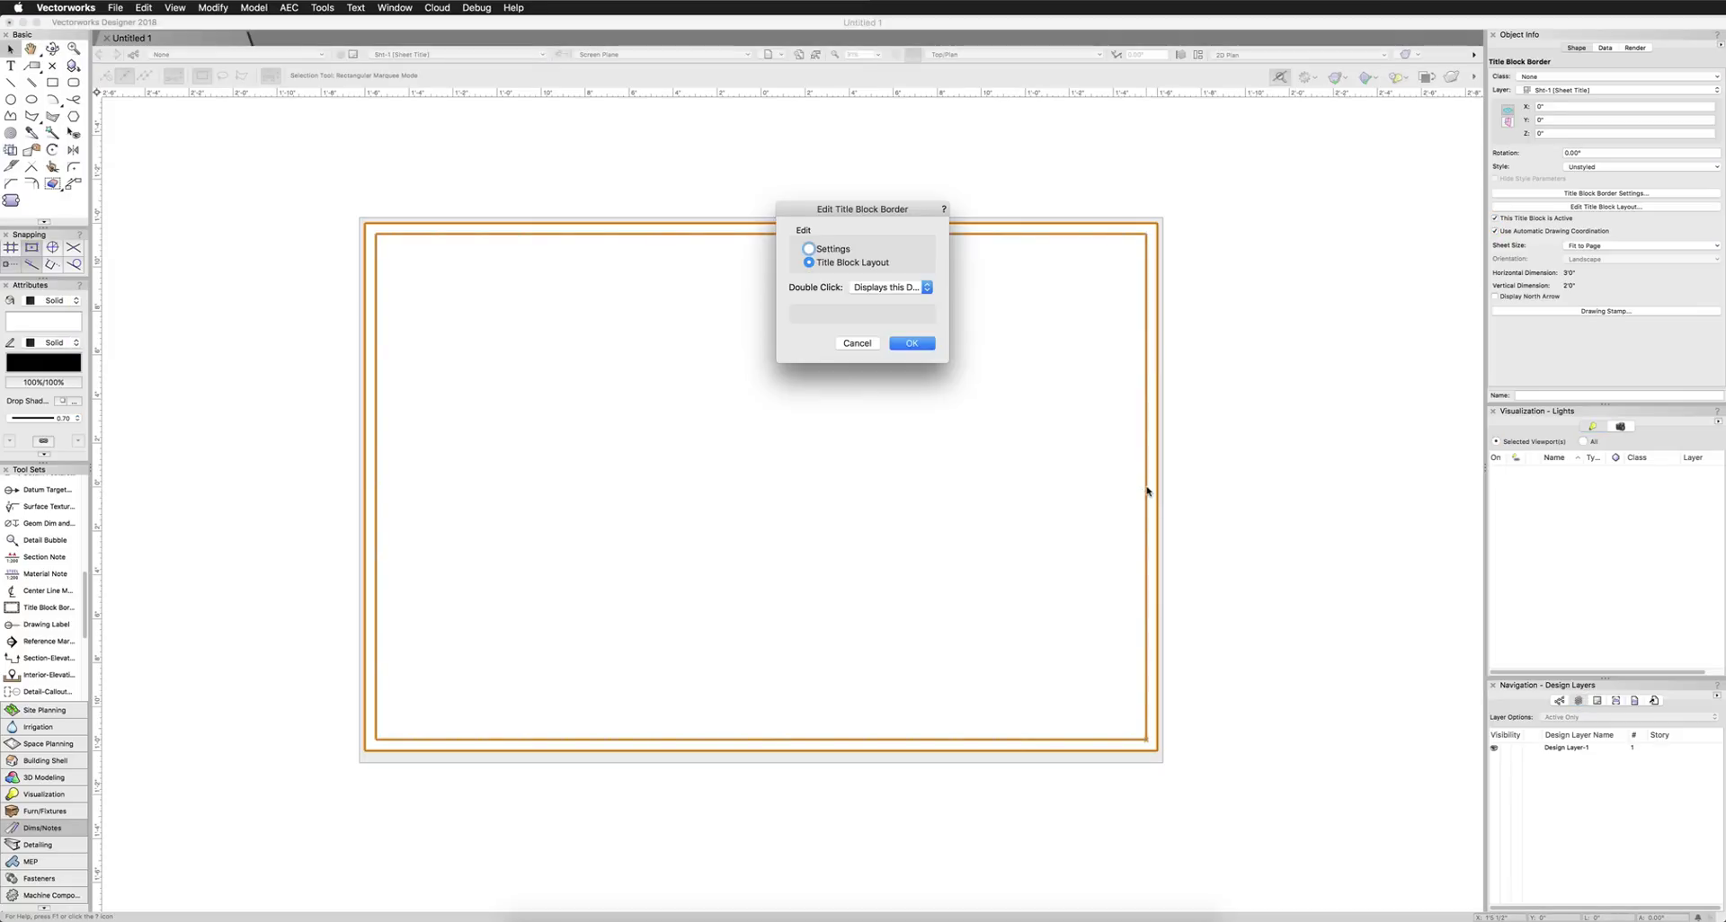
left_click(845, 265)
left_click(912, 343)
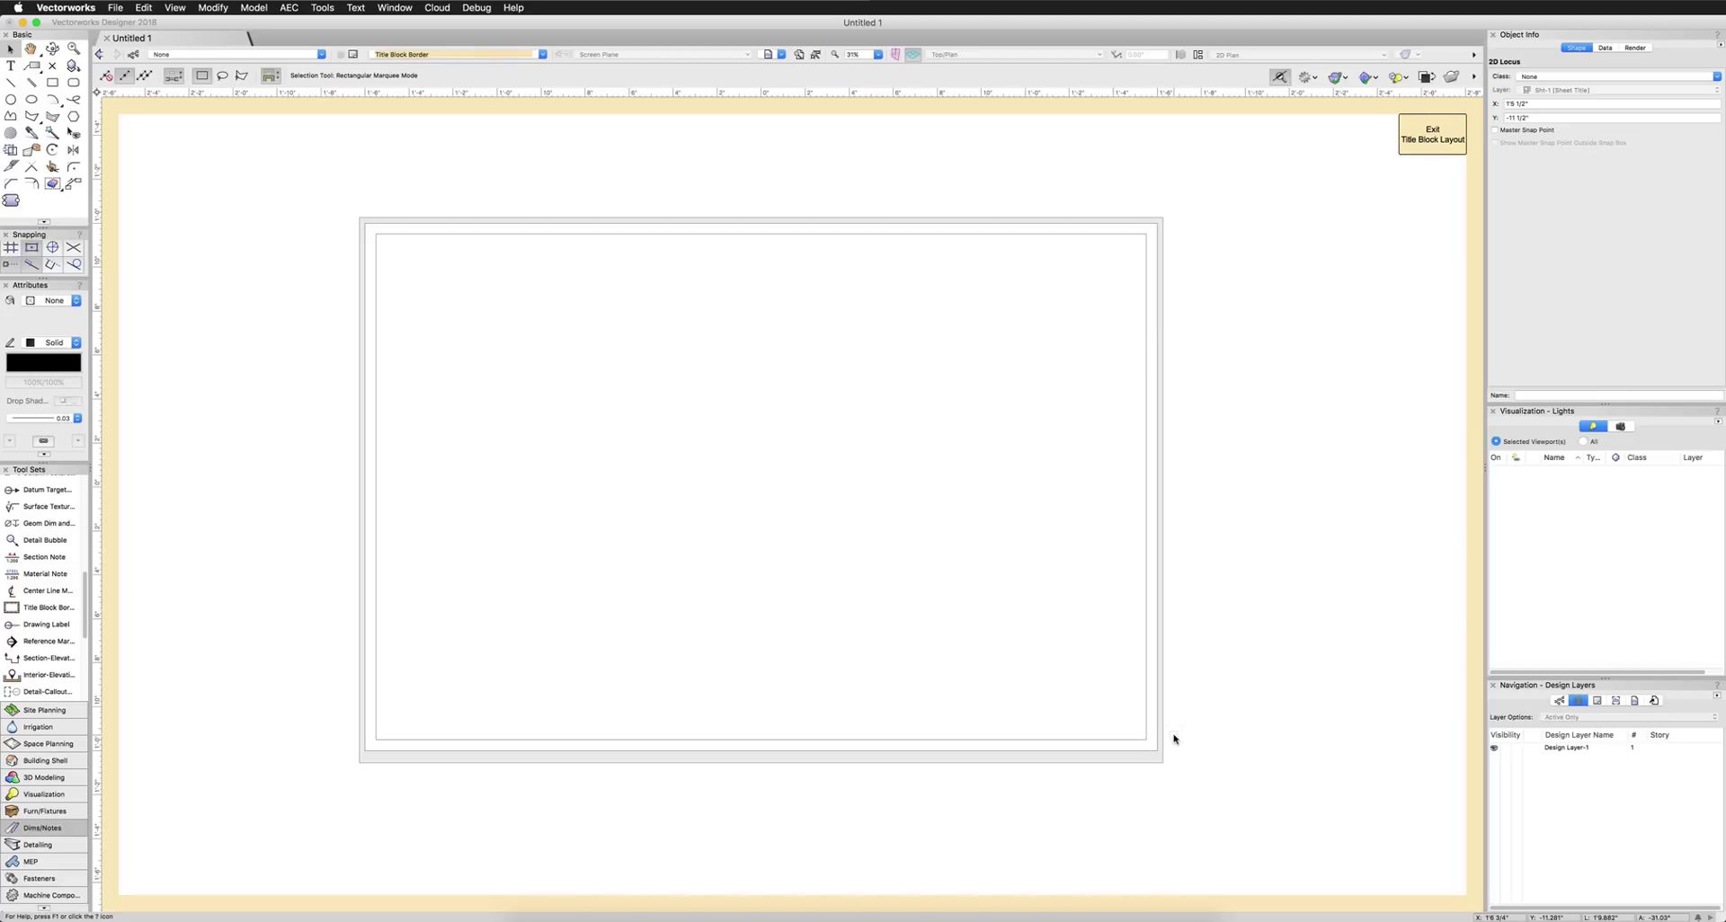
left_click(1173, 739)
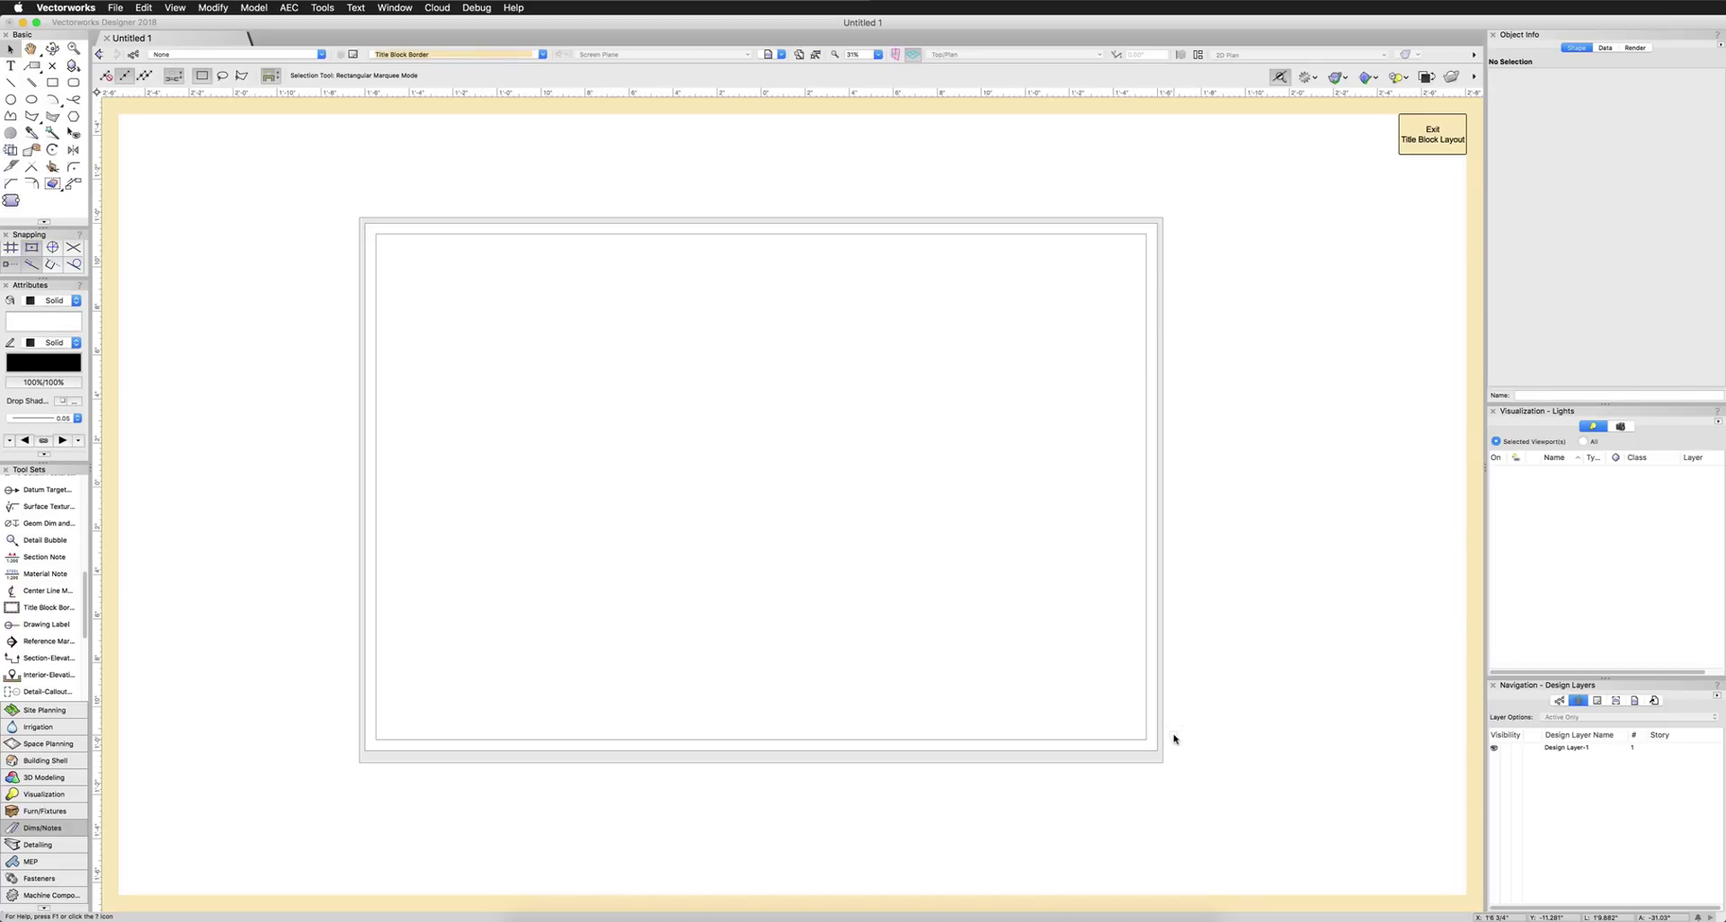
Draw a rectangle about 16.36 by 3.78 inches from the inner border's lower-right corner as the title block outline.
left_click(53, 82)
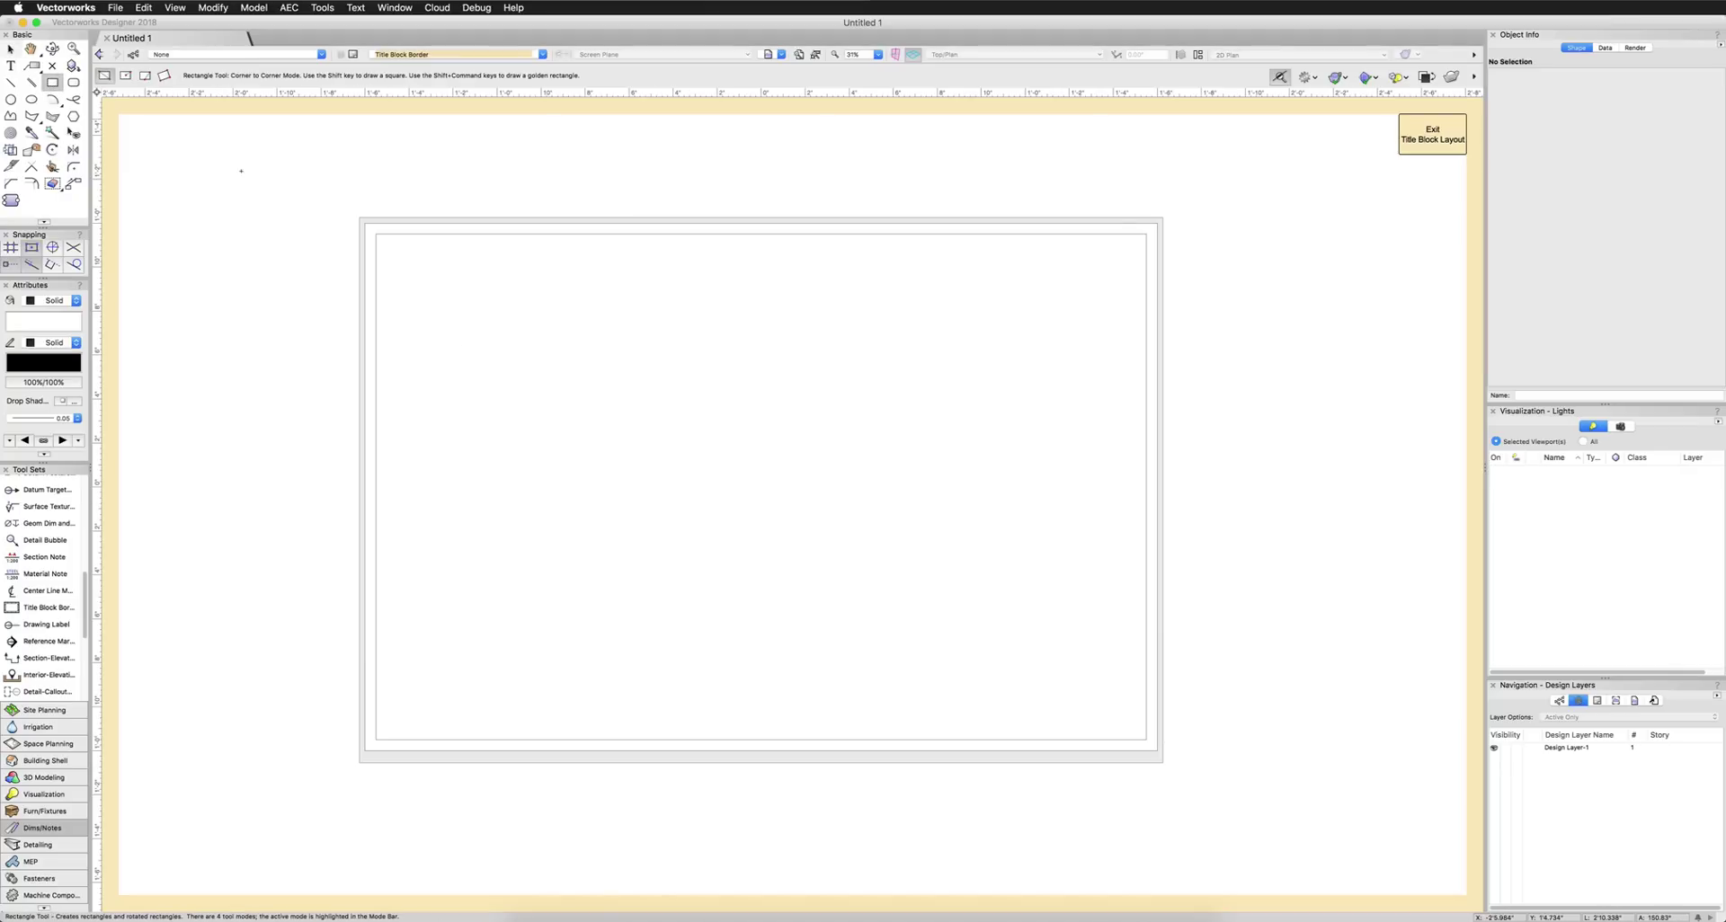
left_click(1146, 739)
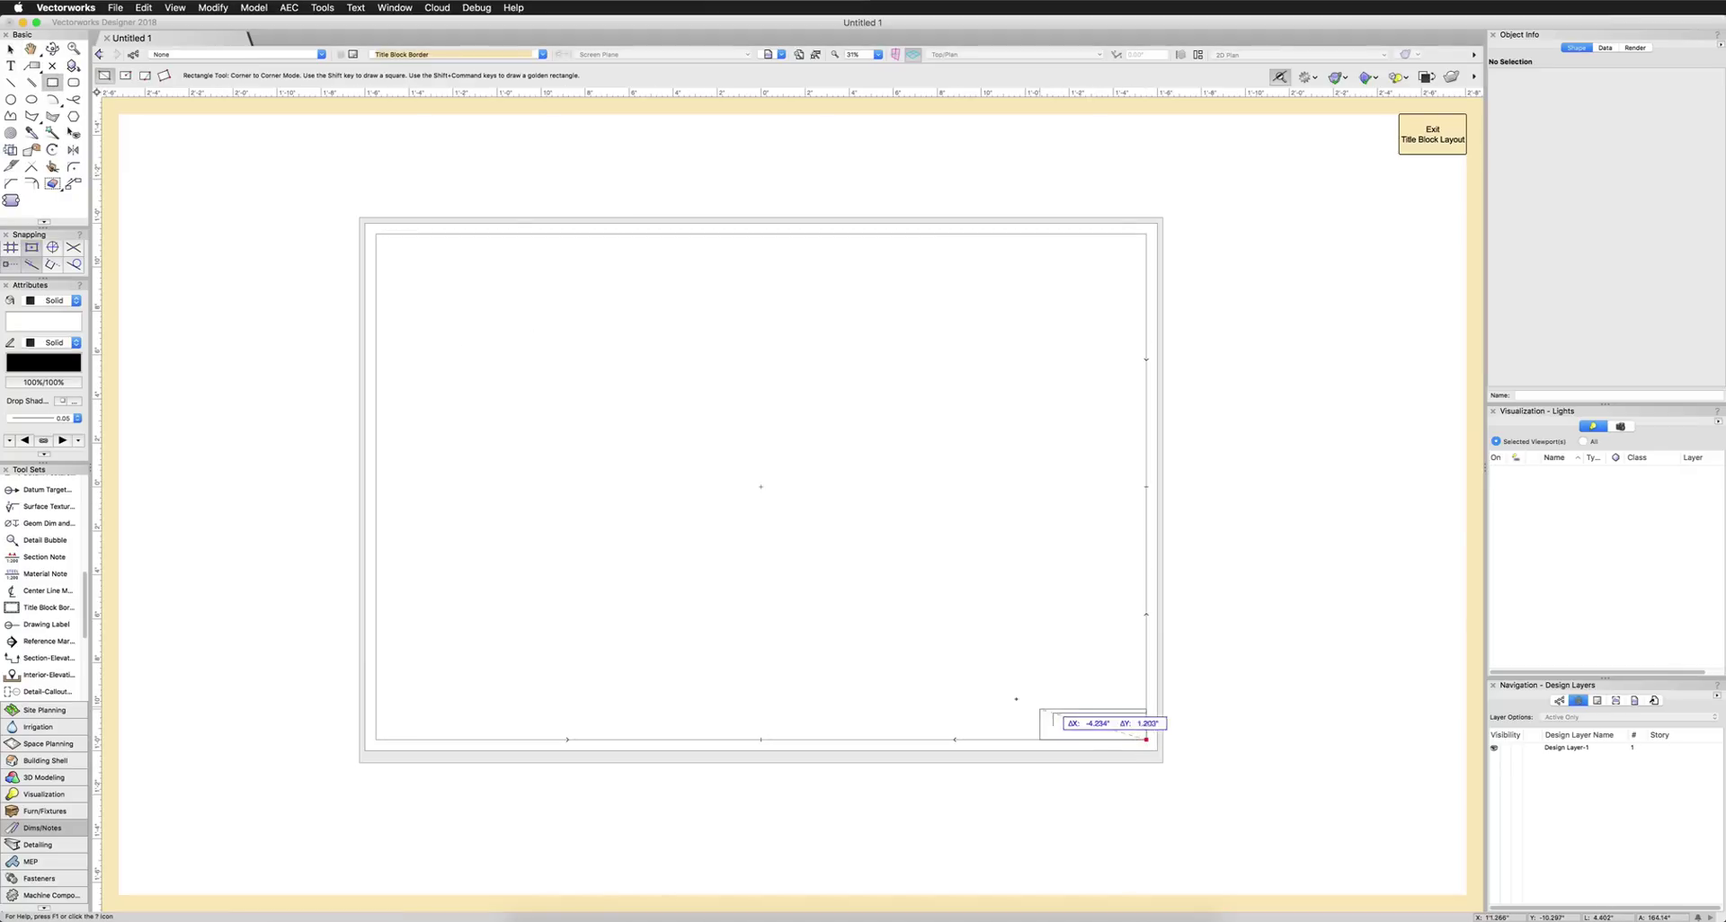
left_click(786, 656)
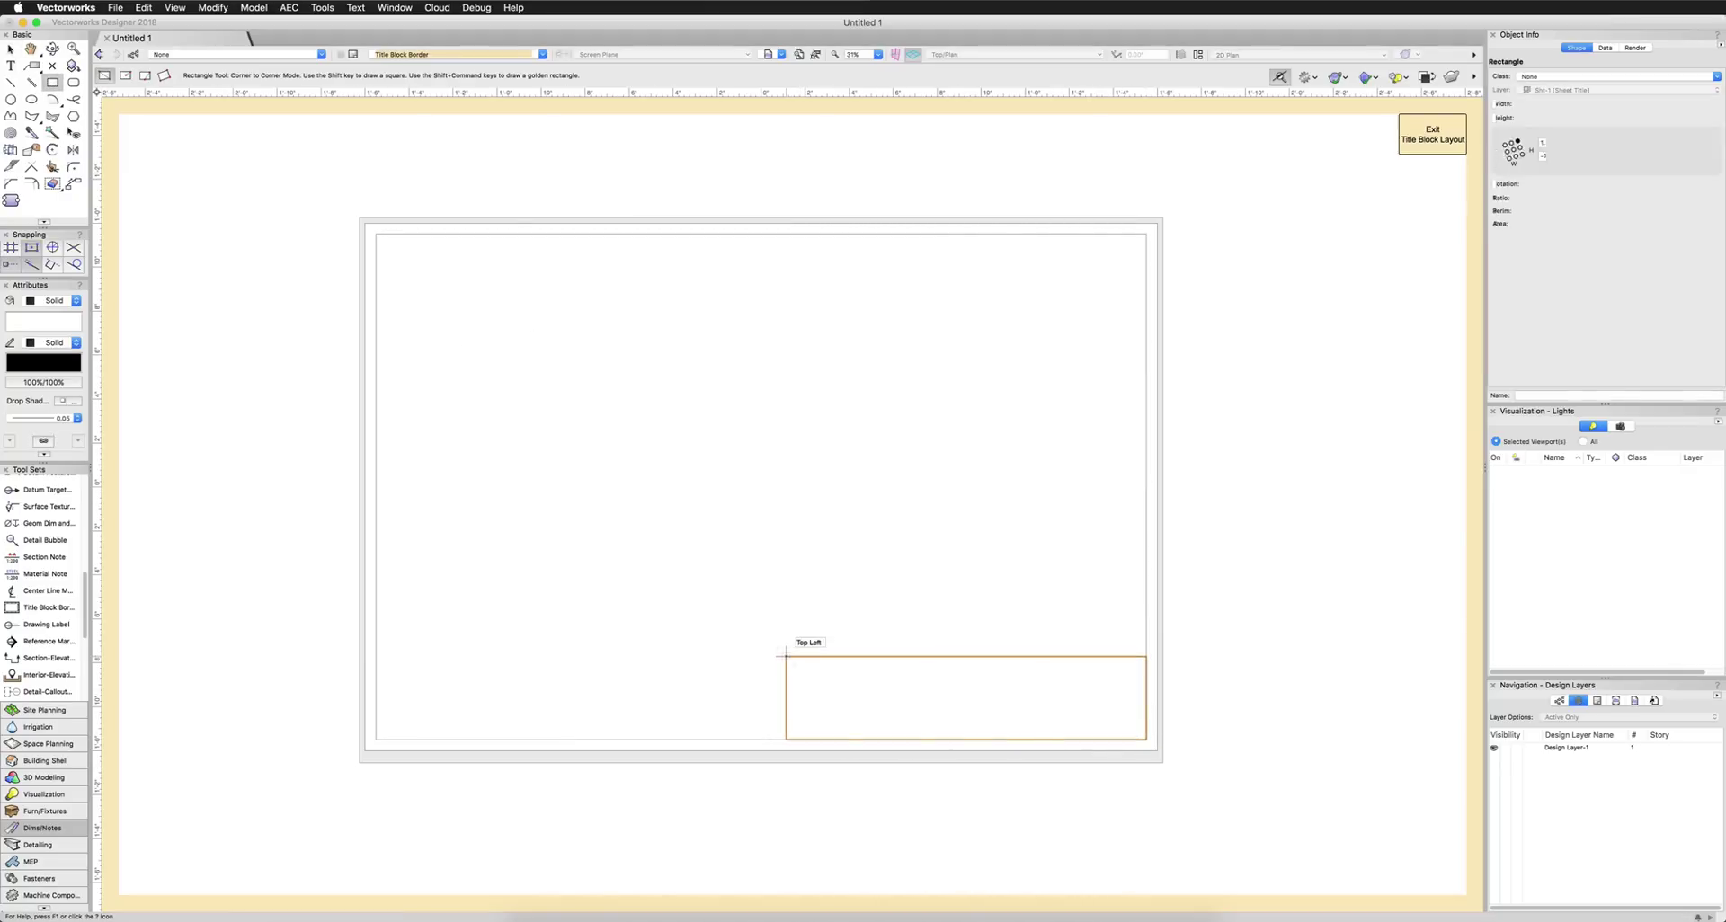
Draw two adjacent full-height rectangles, each about 4.09 by 3.78 inches, filling the left half of the title block outline.
left_click(876, 656)
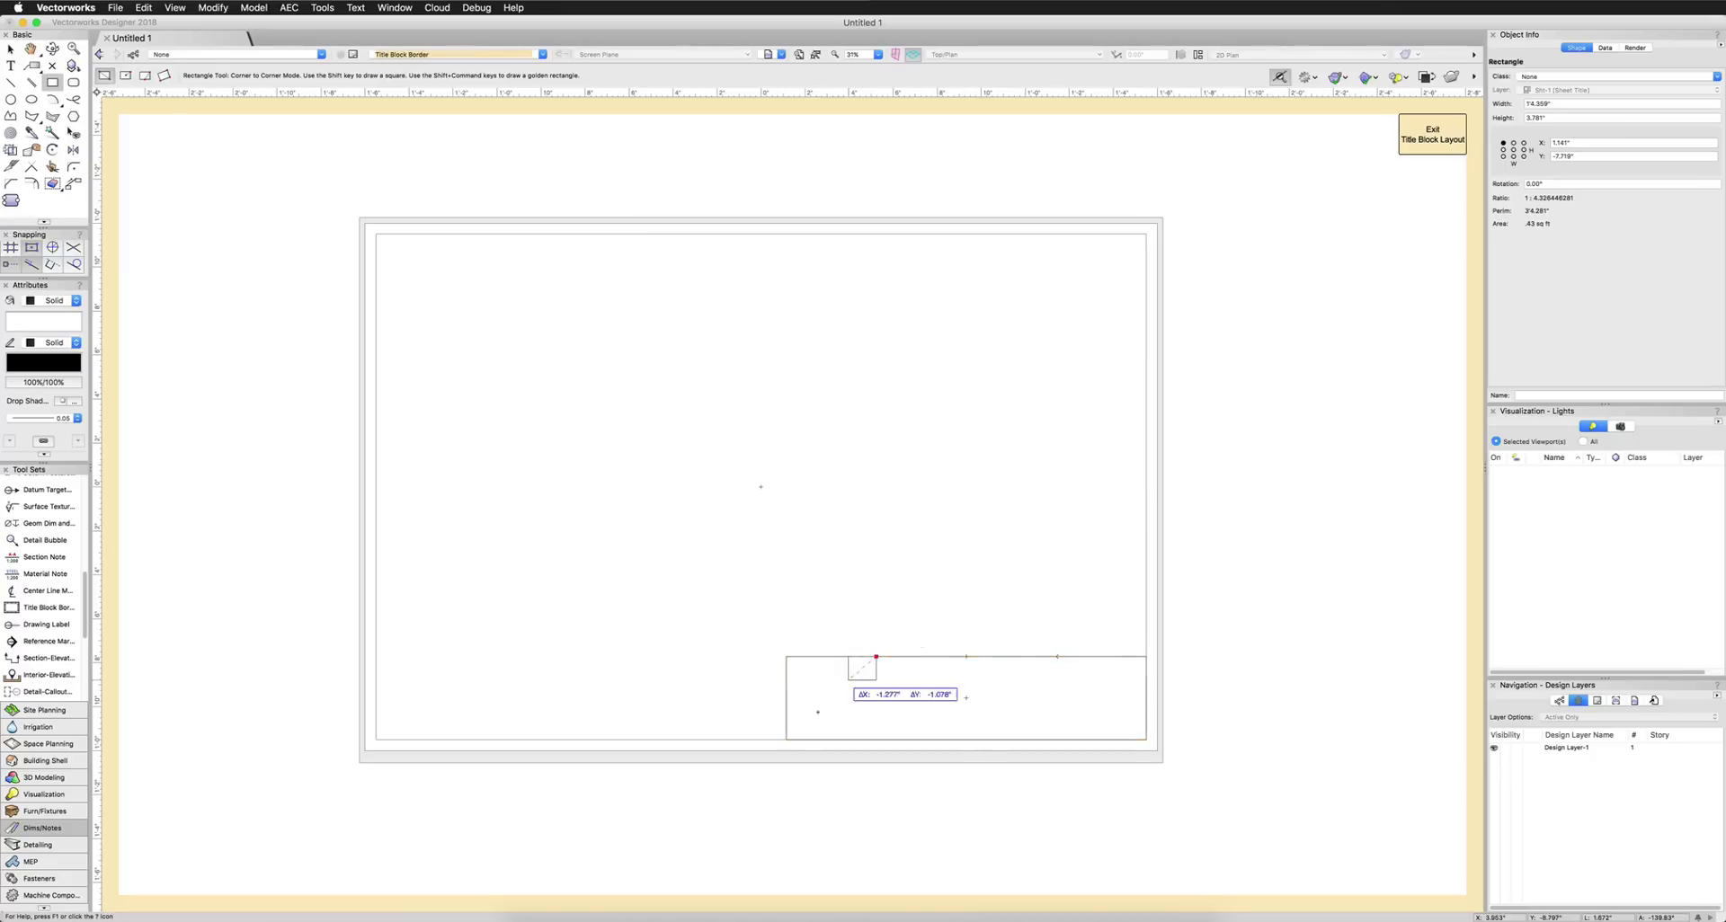
left_click(786, 740)
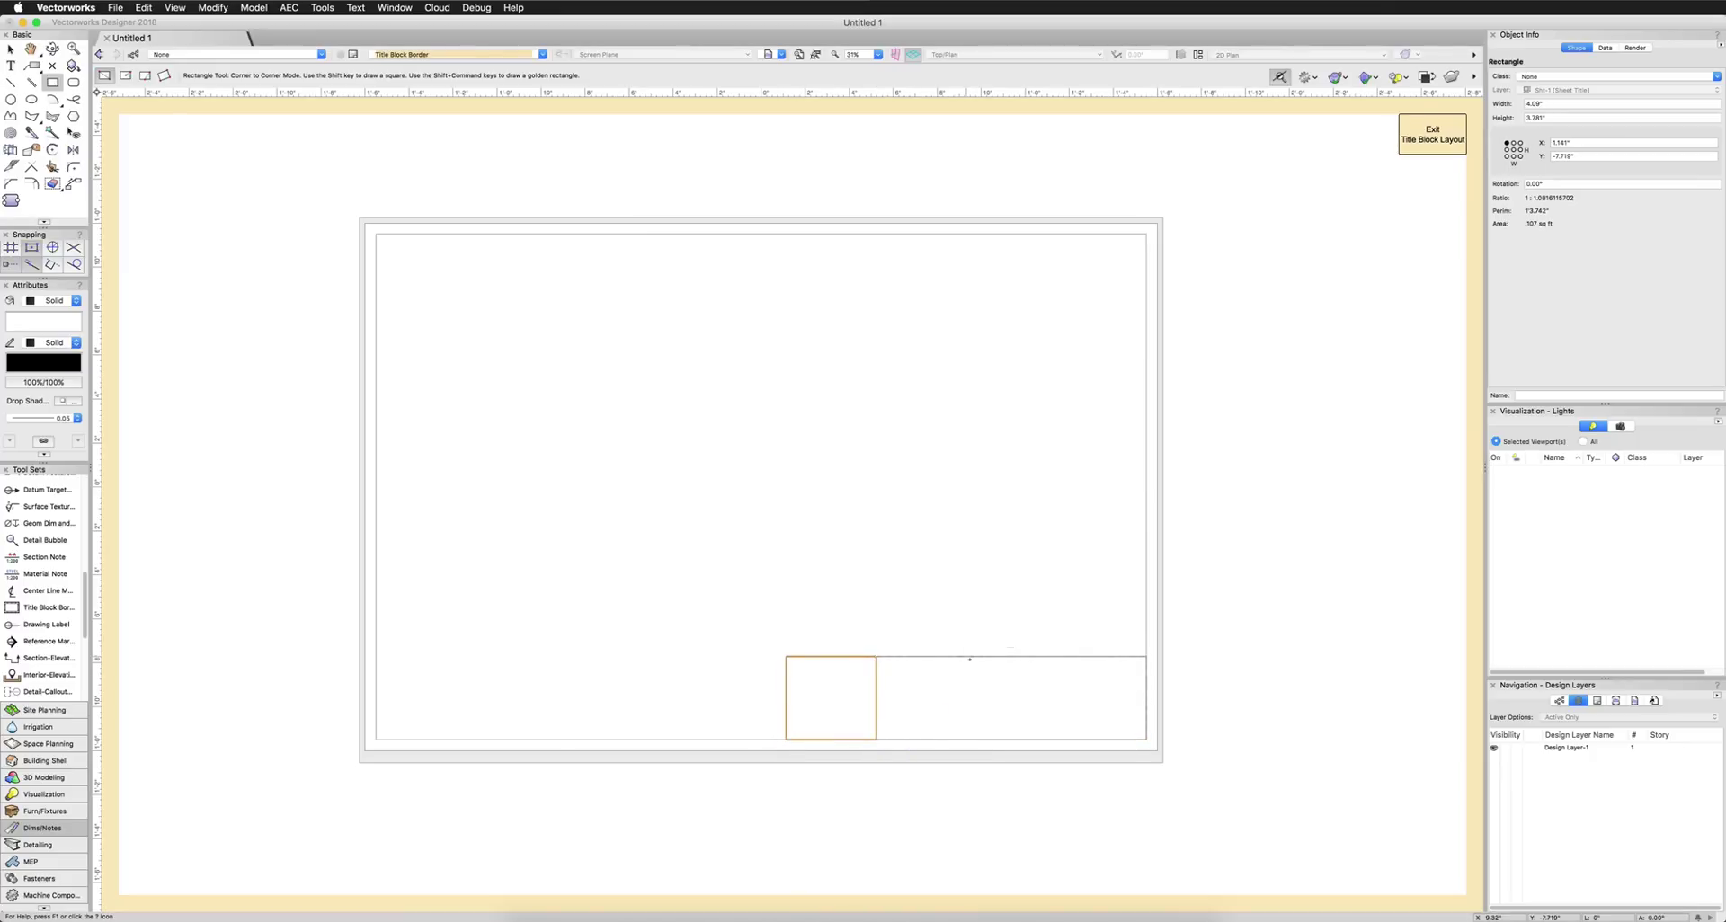
left_click(967, 656)
left_click(876, 740)
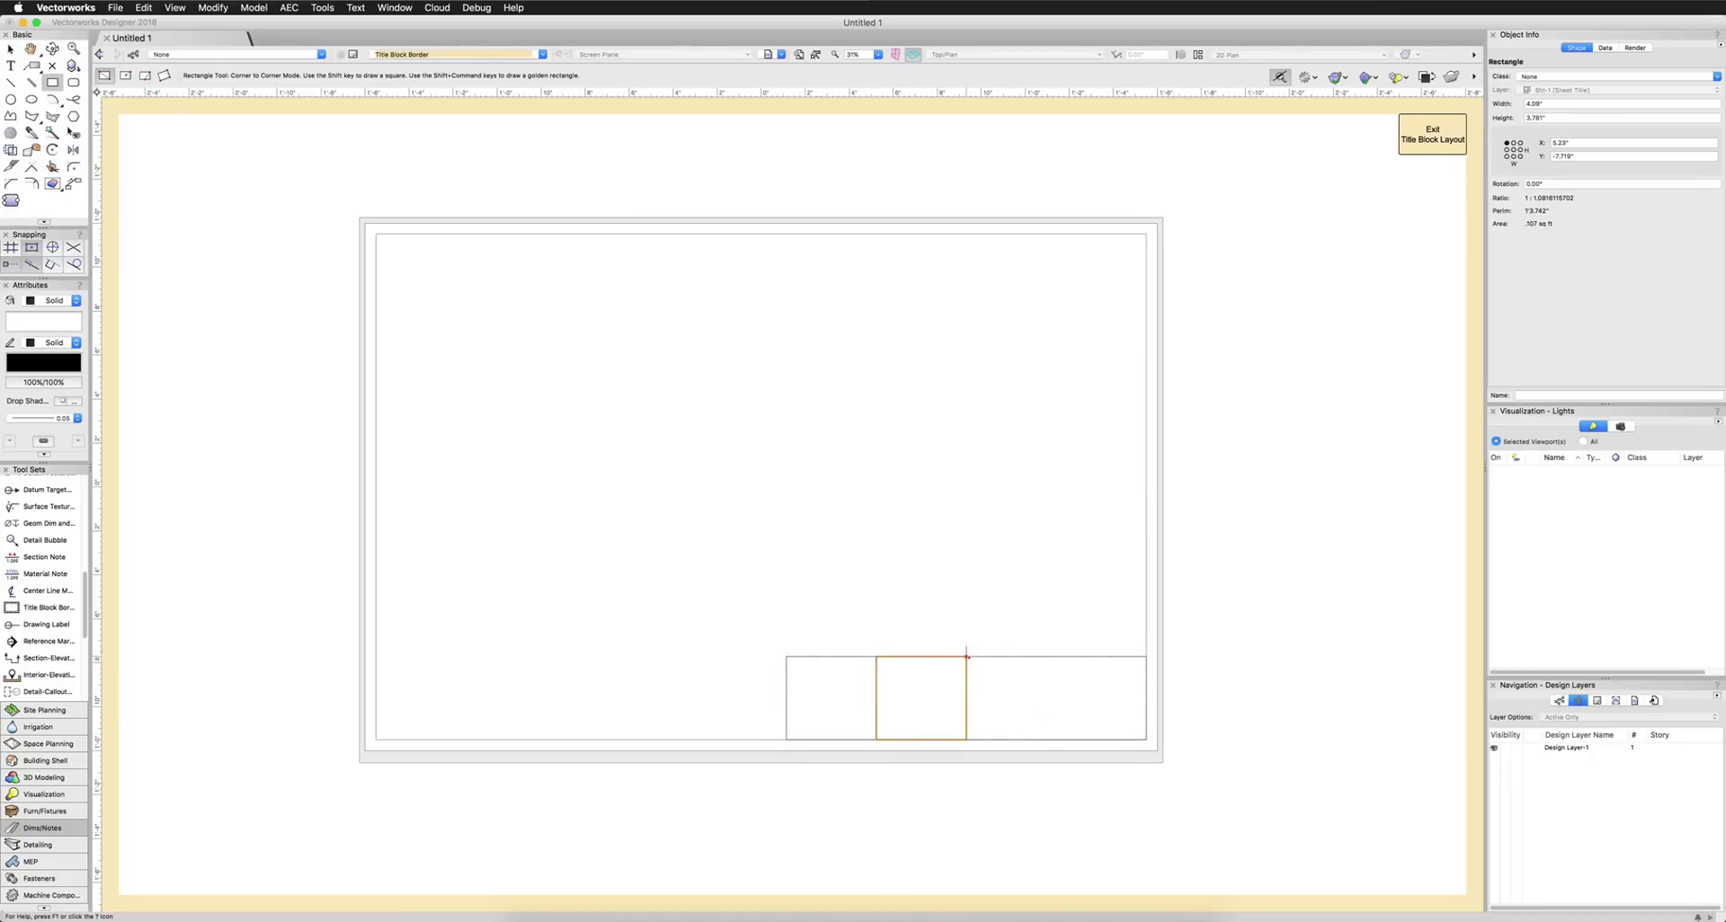
Draw three stacked rectangles, each about 8.18 by 0.95 inches, dividing the title block's right half into four rows, and clear the selection.
left_click(968, 656)
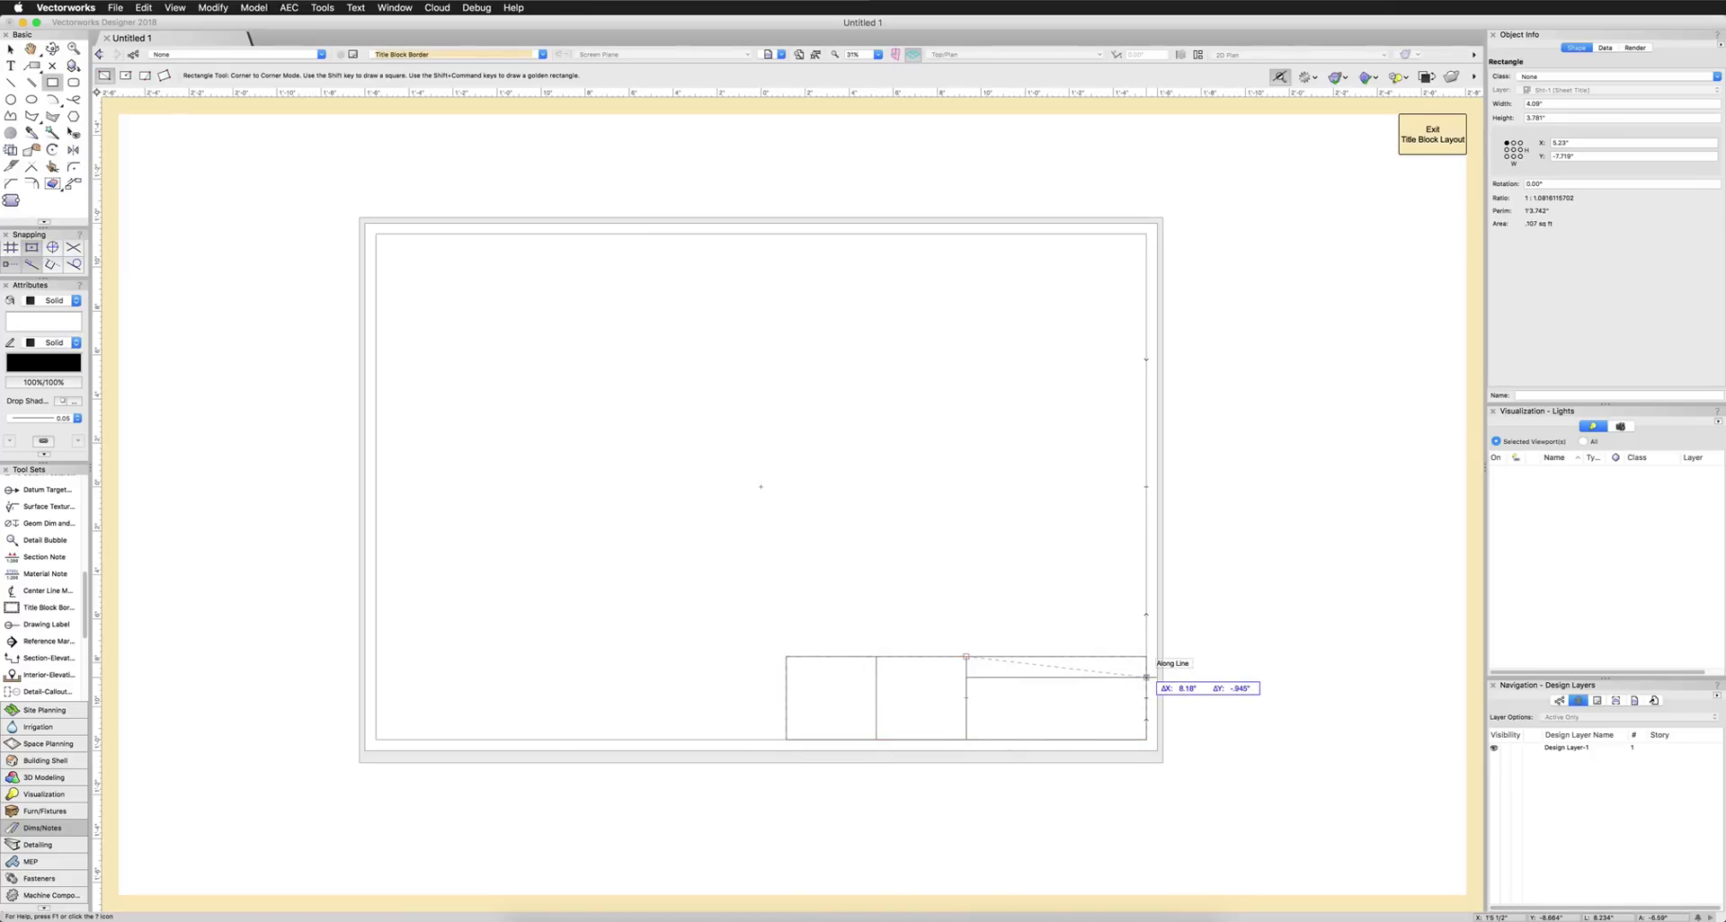
left_click(1146, 677)
left_click(1146, 677)
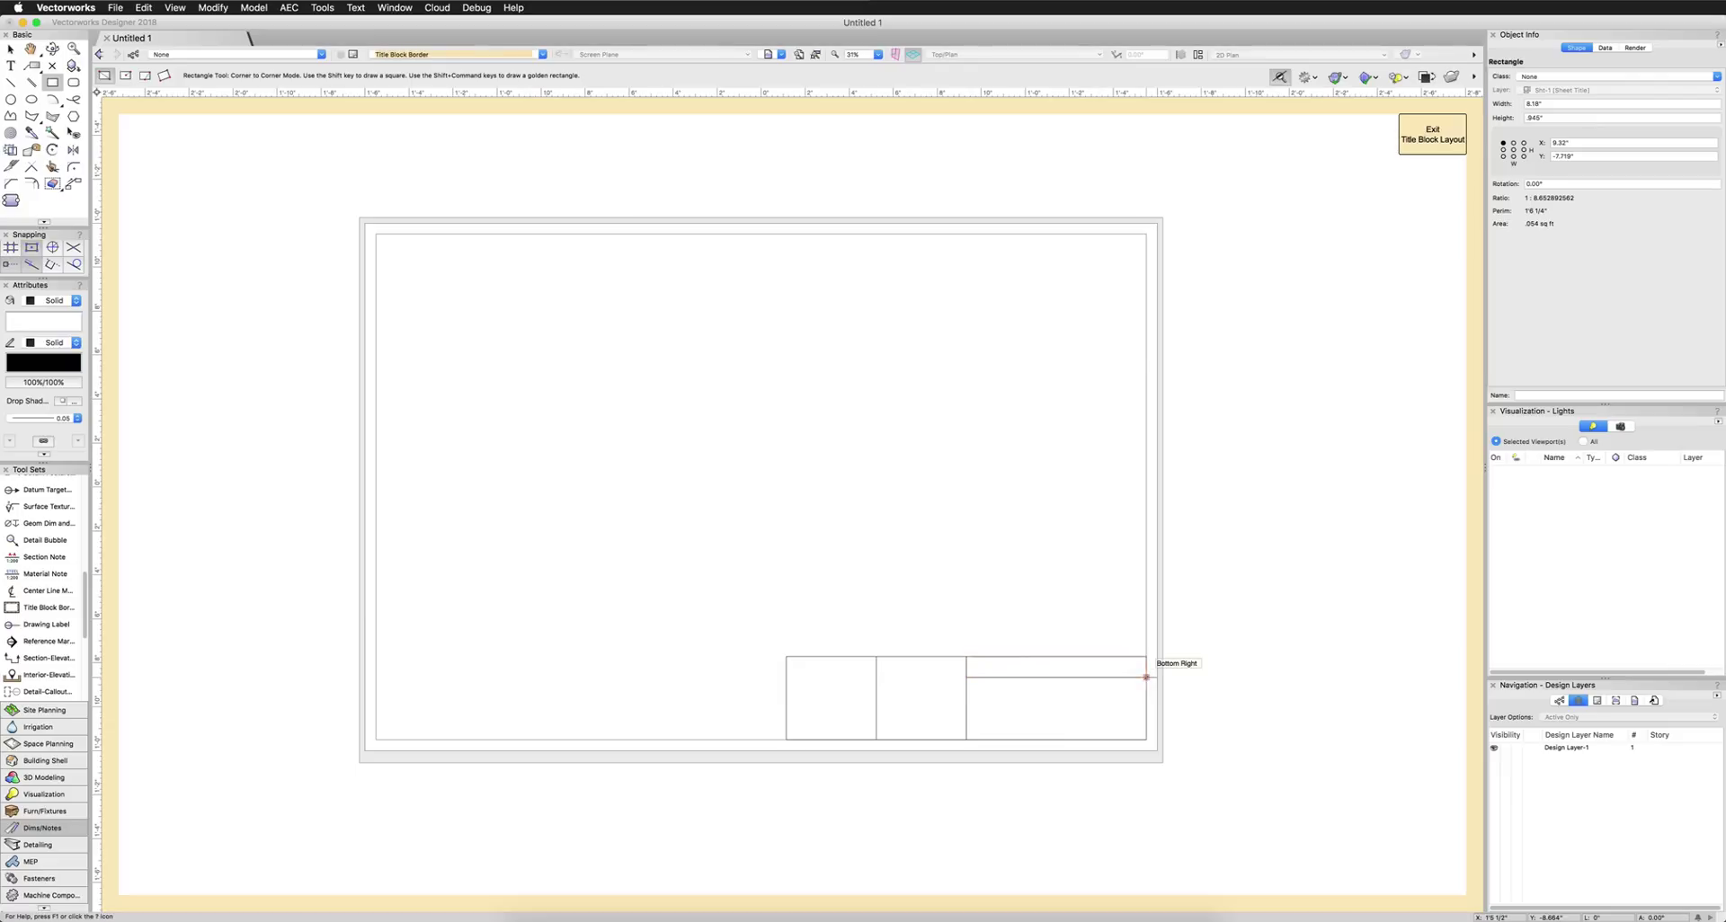
left_click(967, 697)
left_click(966, 697)
left_click(1146, 719)
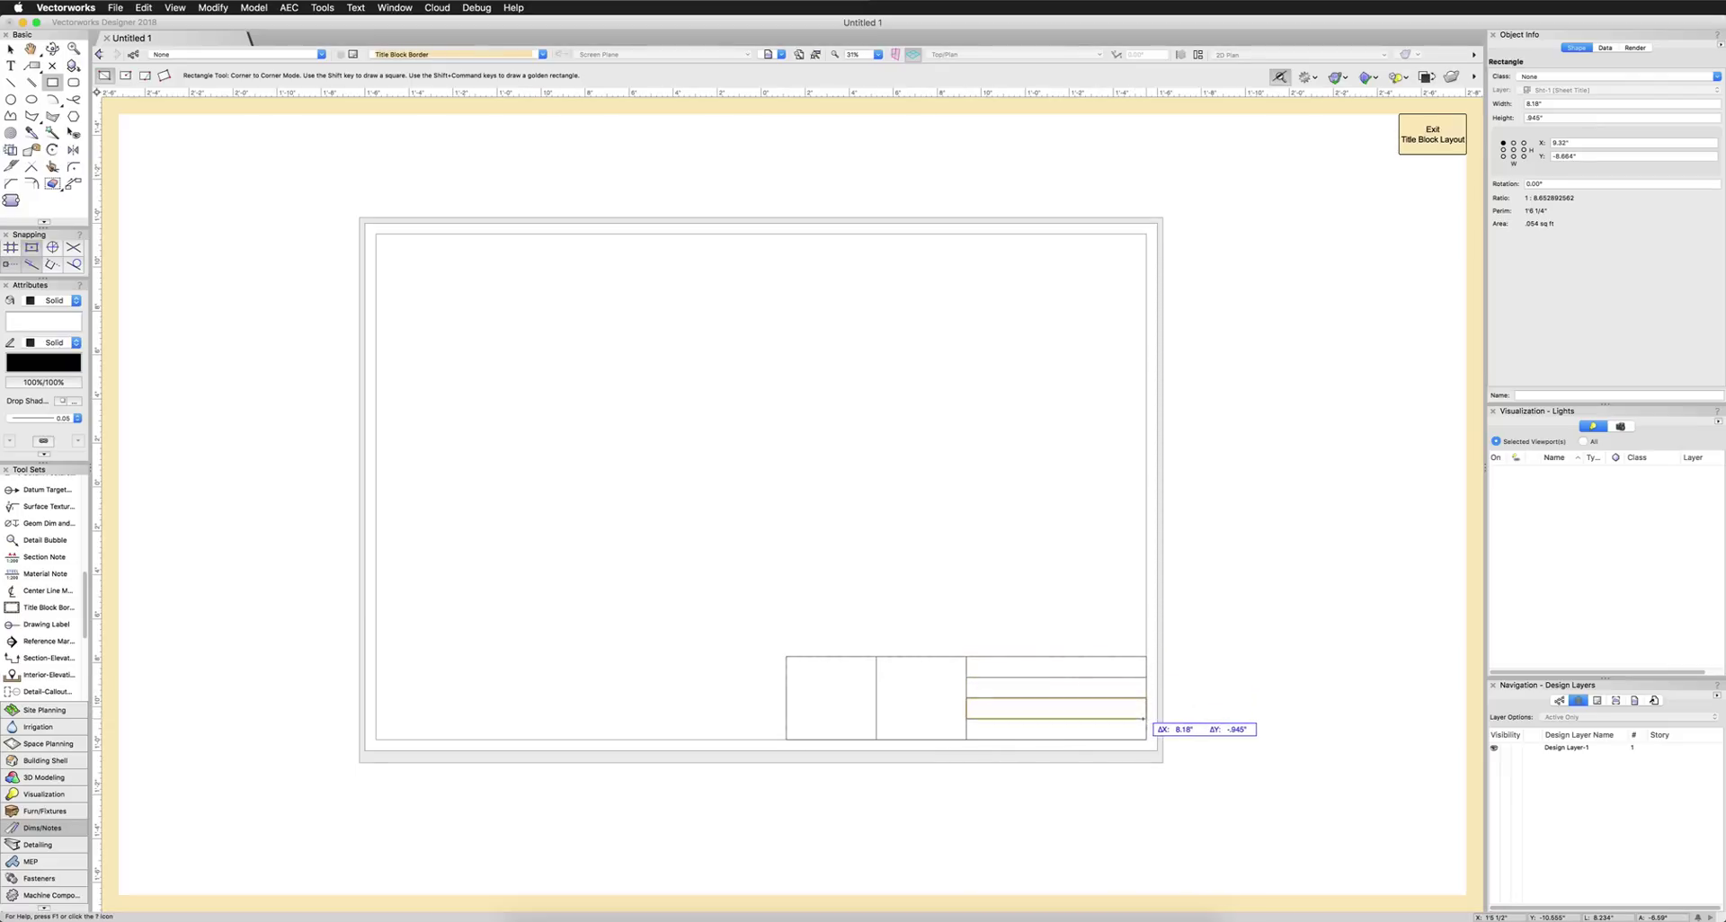
key("x")
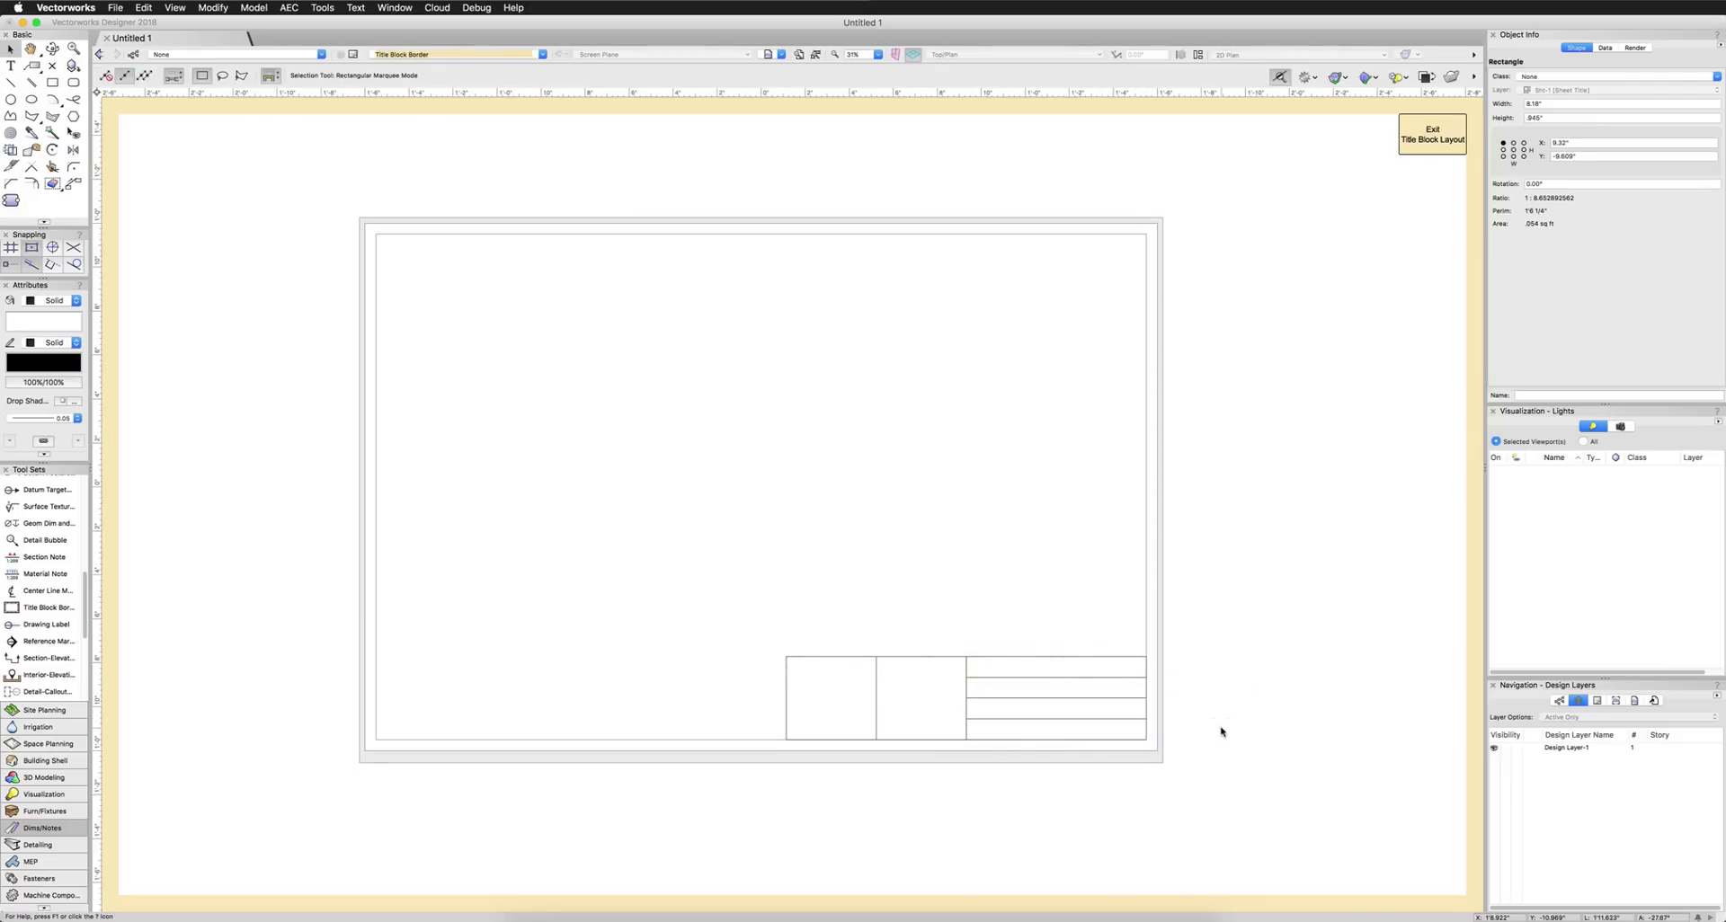
key("x")
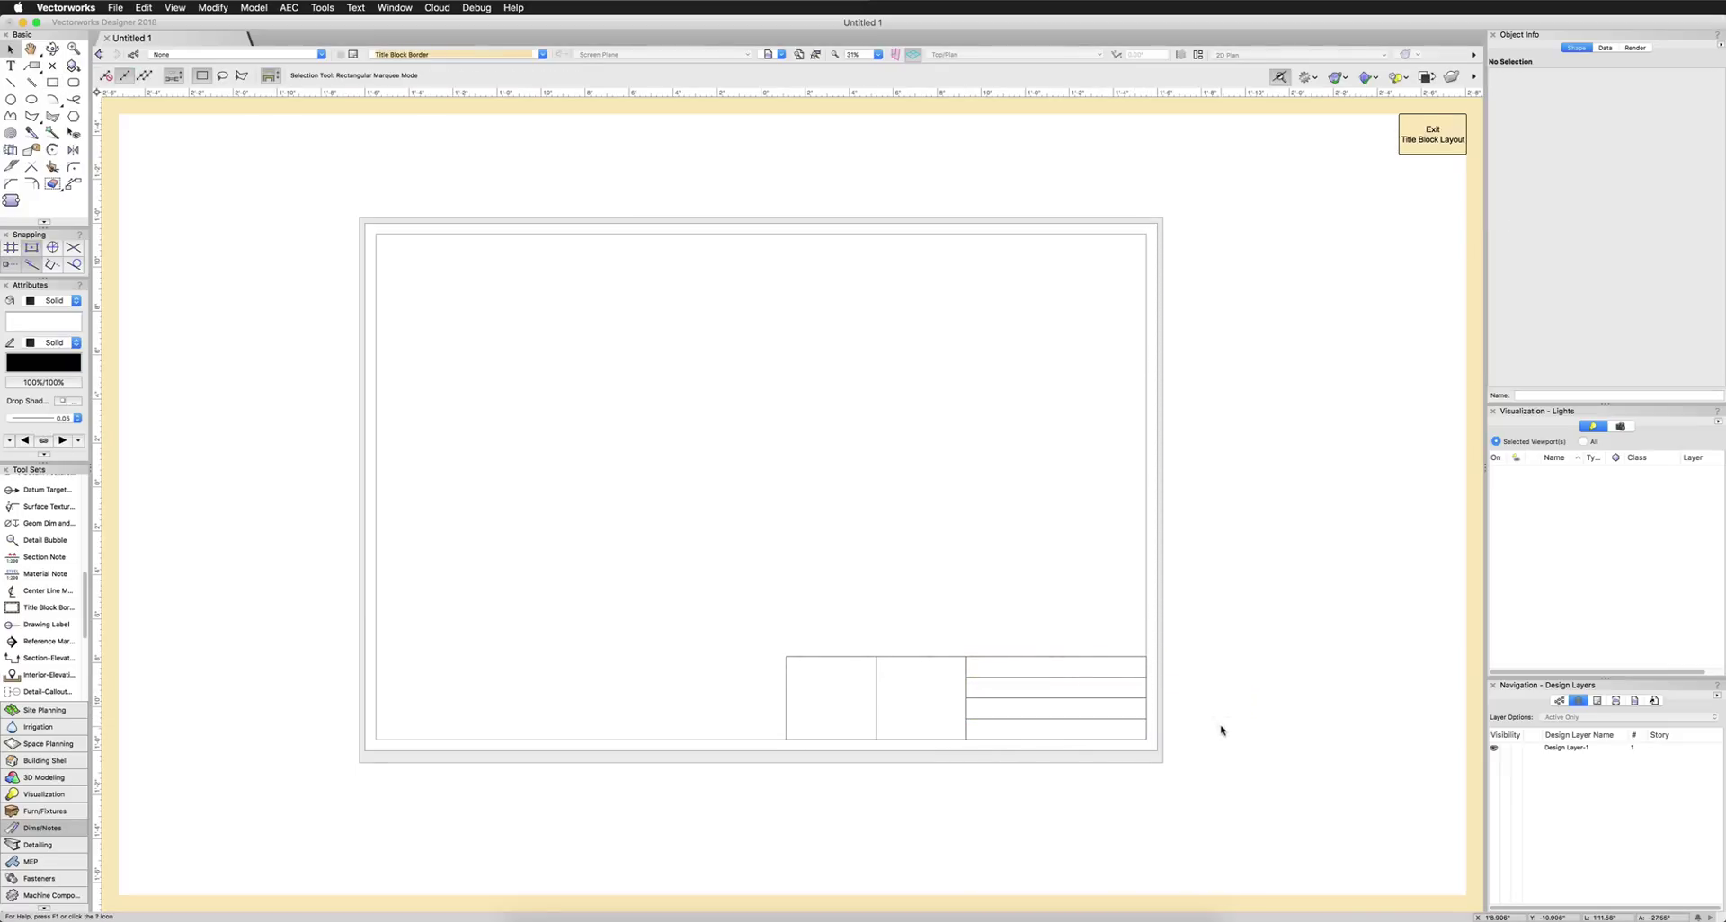
Exit the title block layout and constrain the title block to Bottom Left in the border's settings.
left_click(1435, 137)
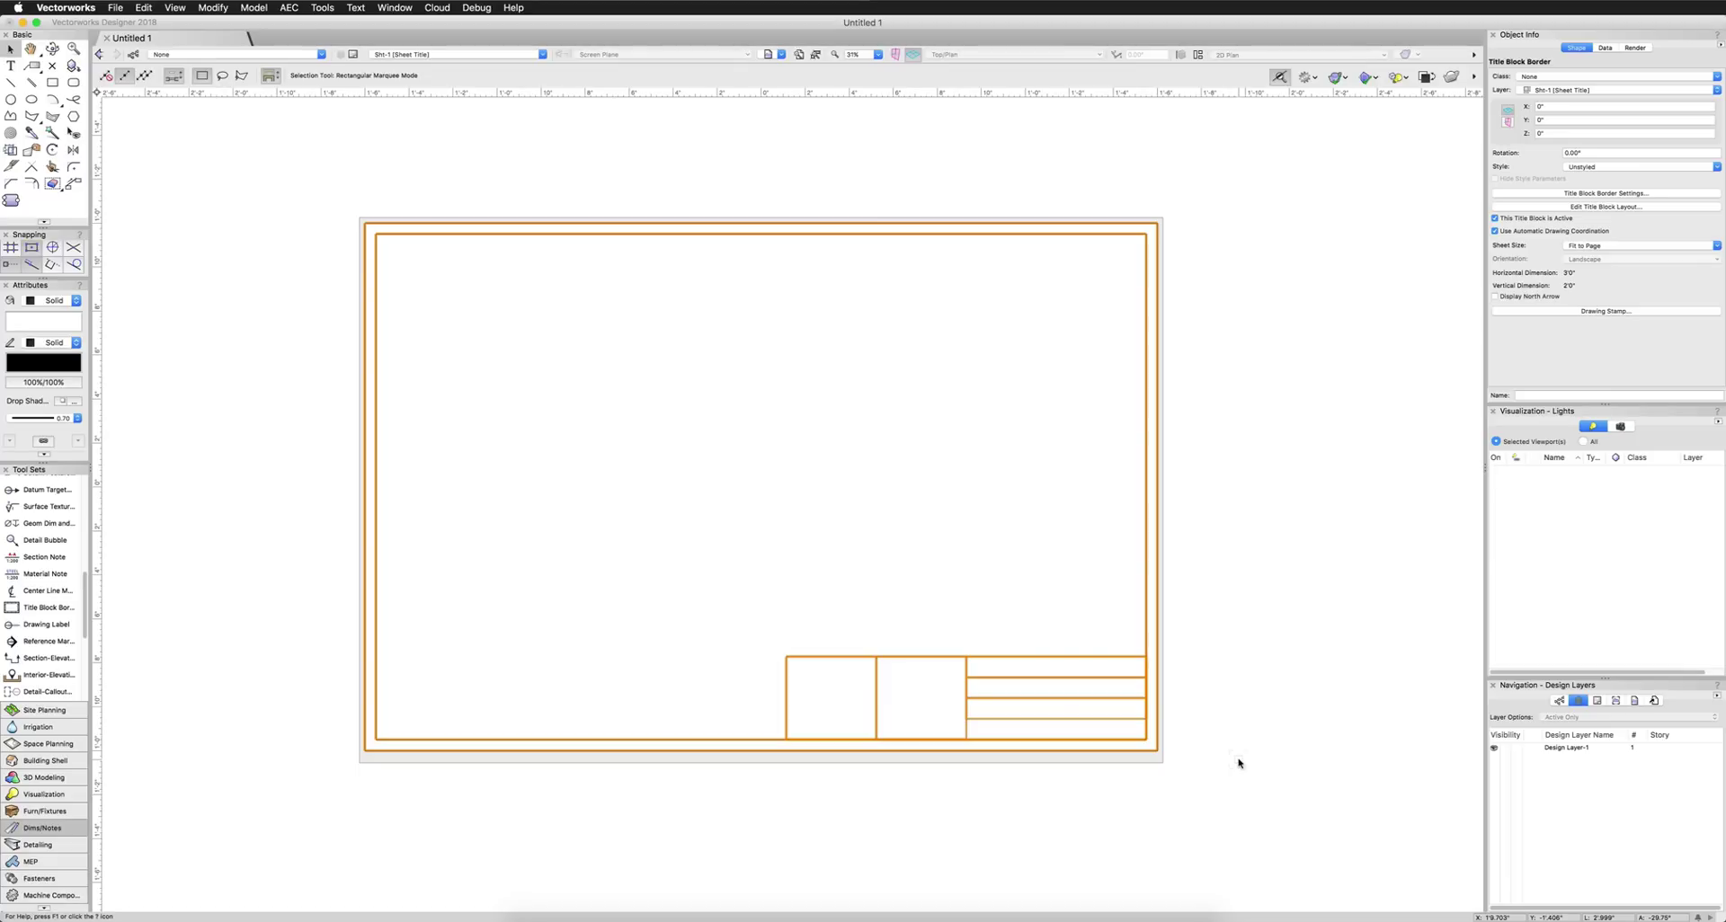
left_click(1522, 193)
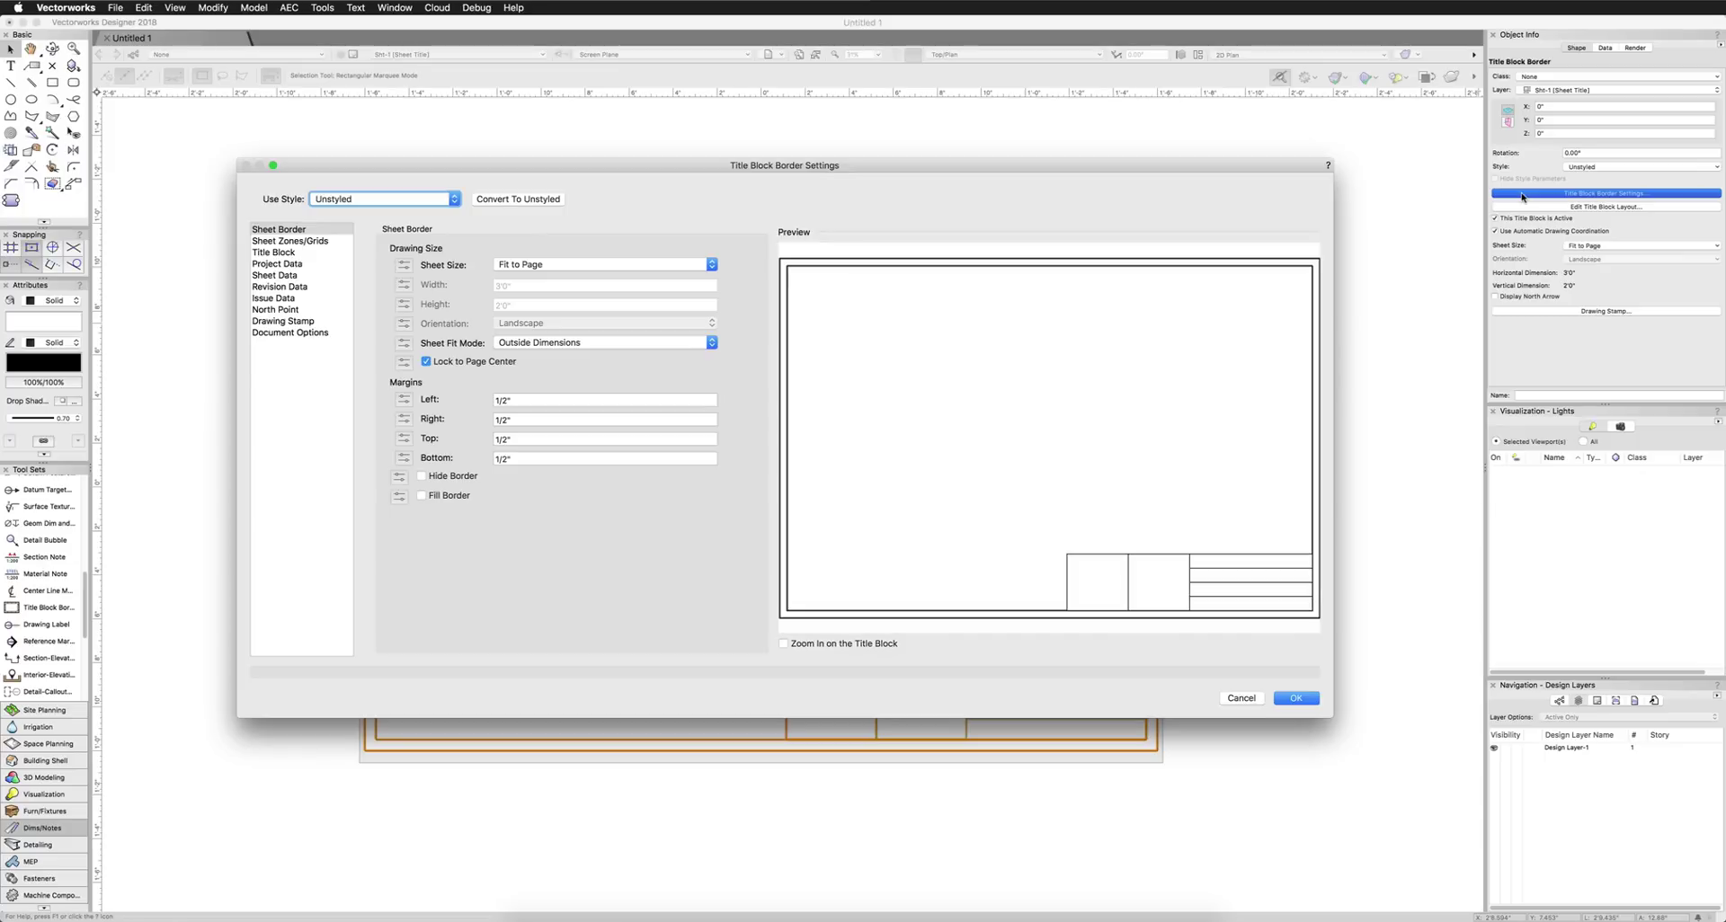
left_click(306, 255)
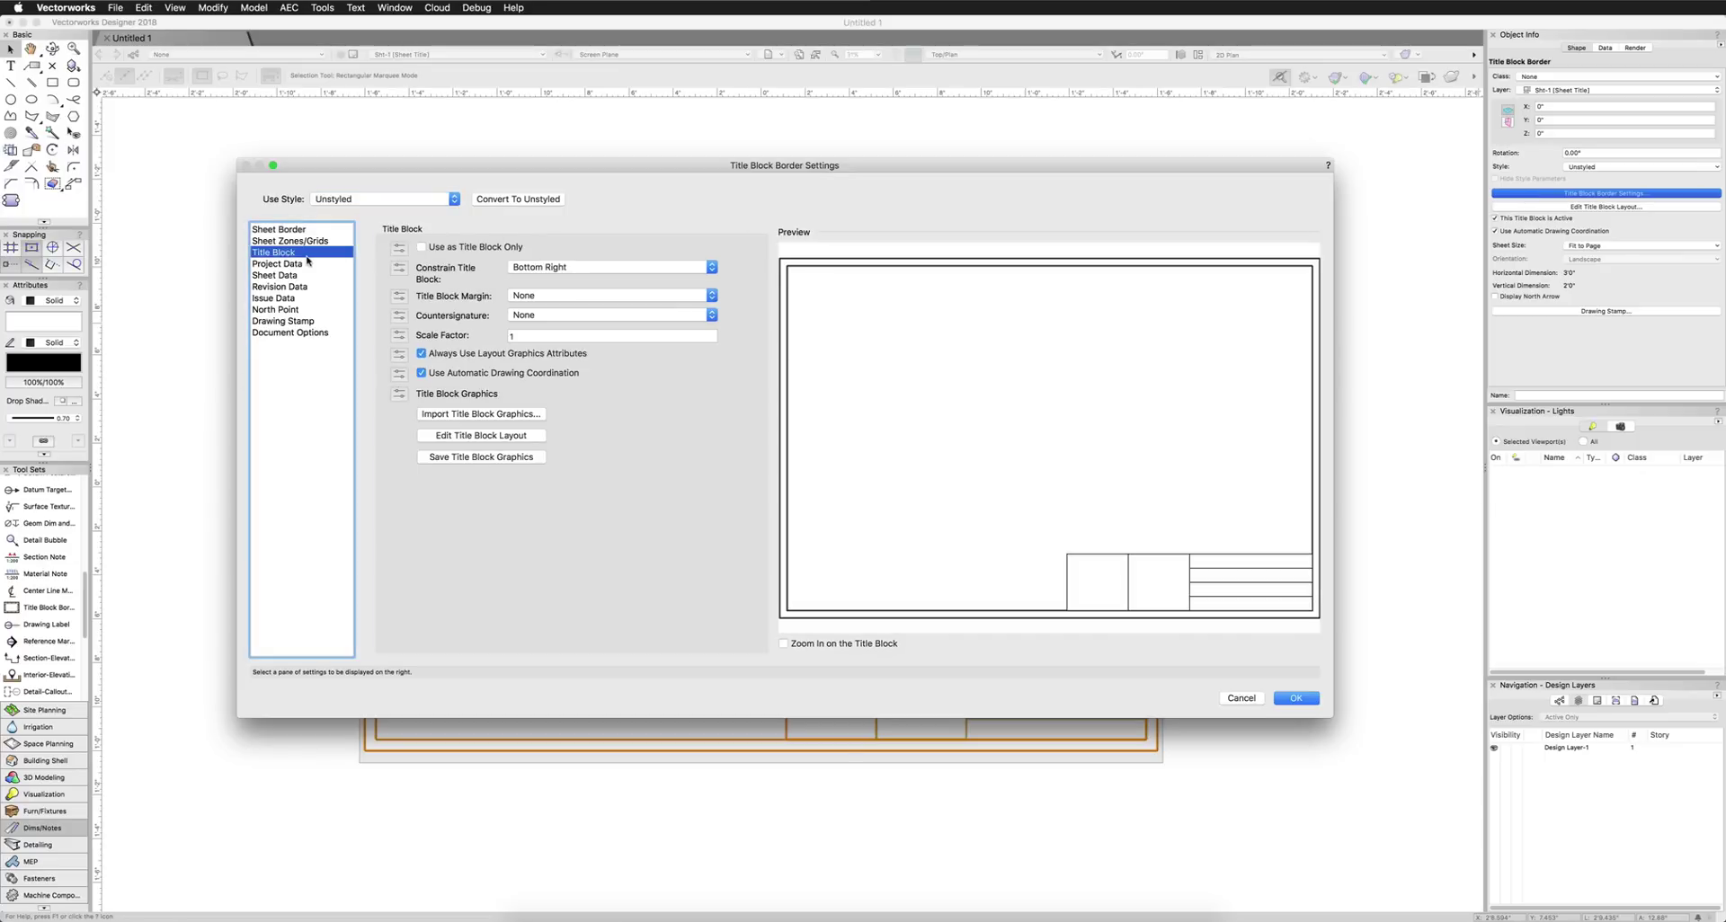
left_click(557, 275)
left_click(553, 309)
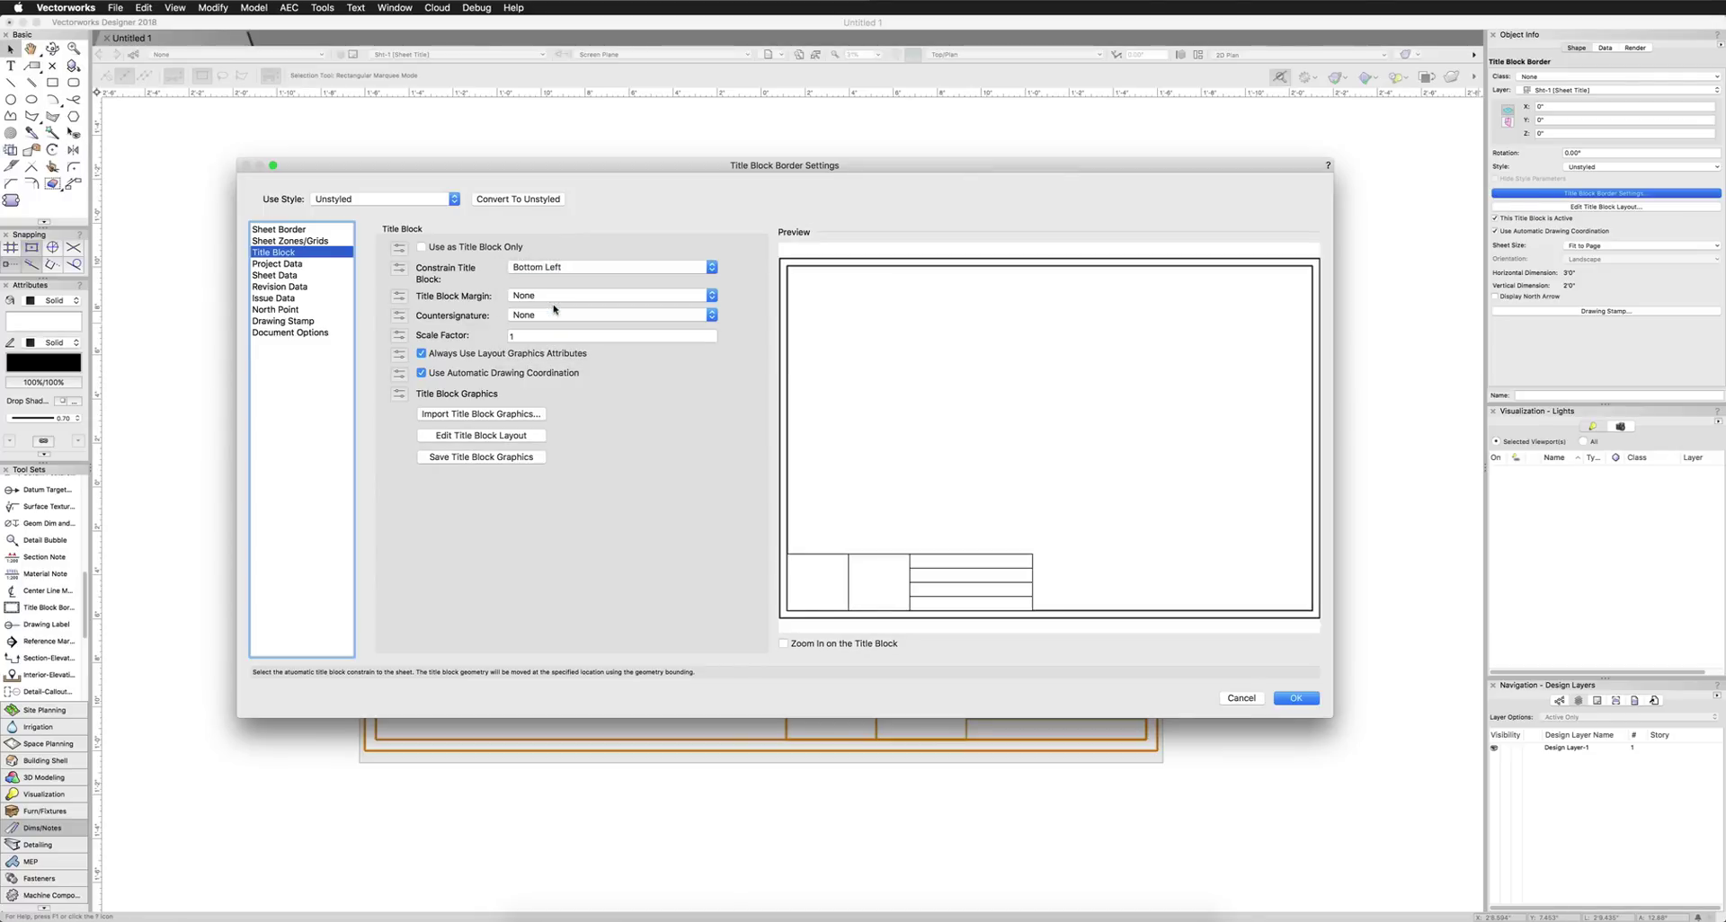
left_click(1294, 698)
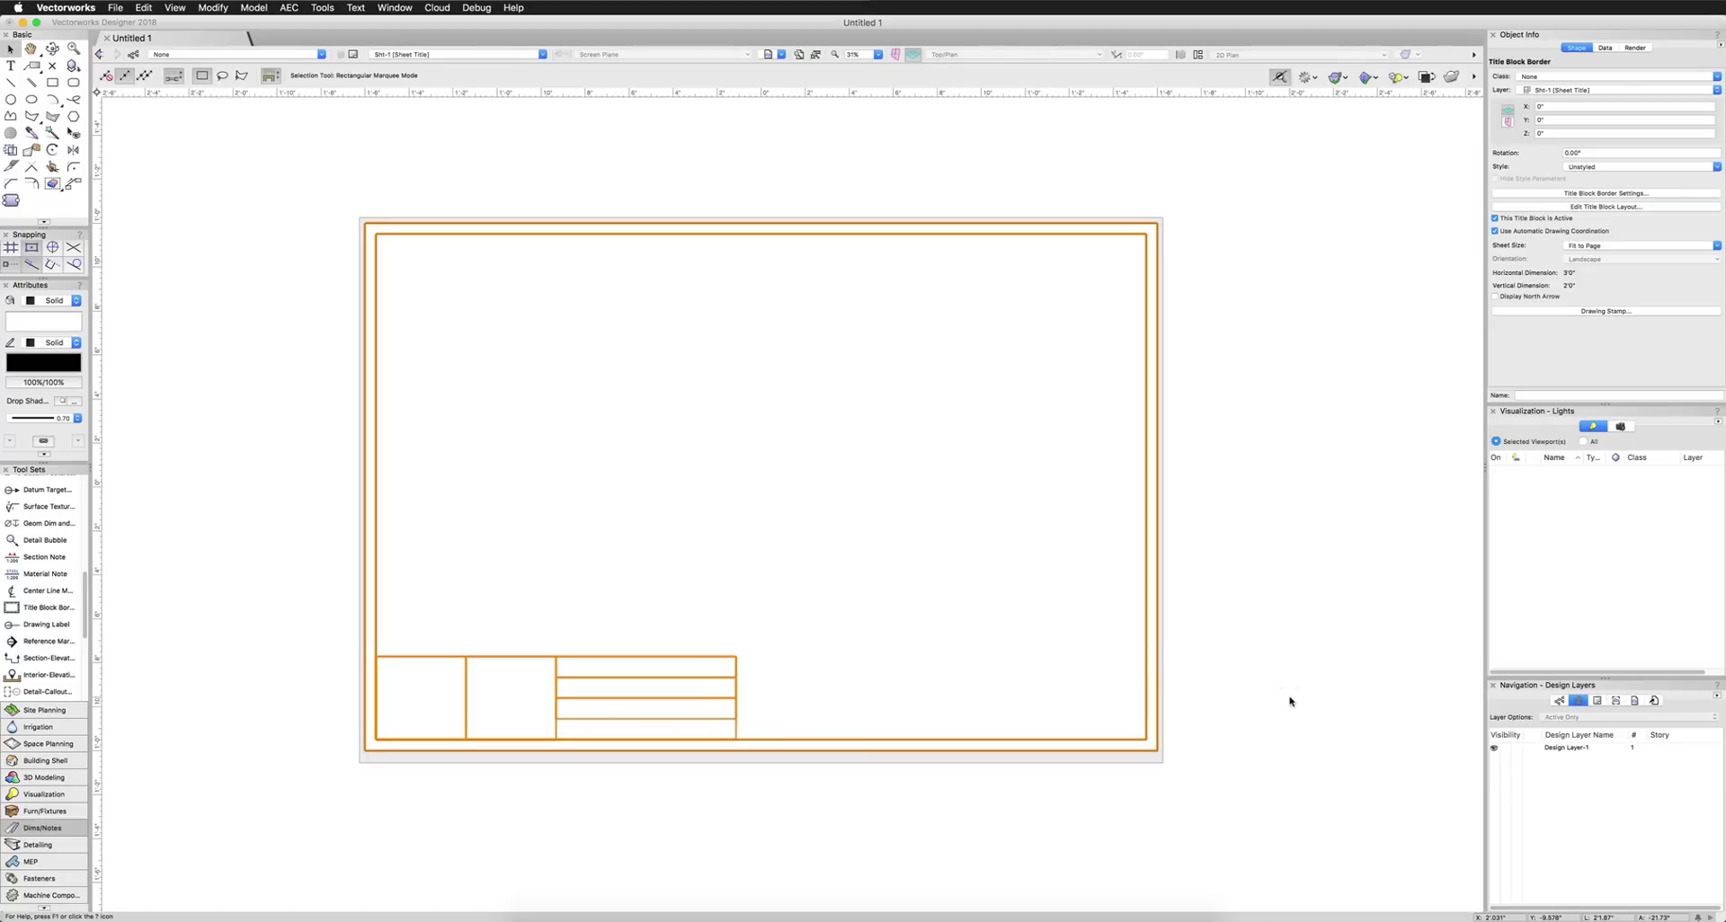
Place a 2D locus in the title block layout, far left of the title block and level with its bottom edge, and exit the layout.
double_click(734, 676)
left_click(911, 342)
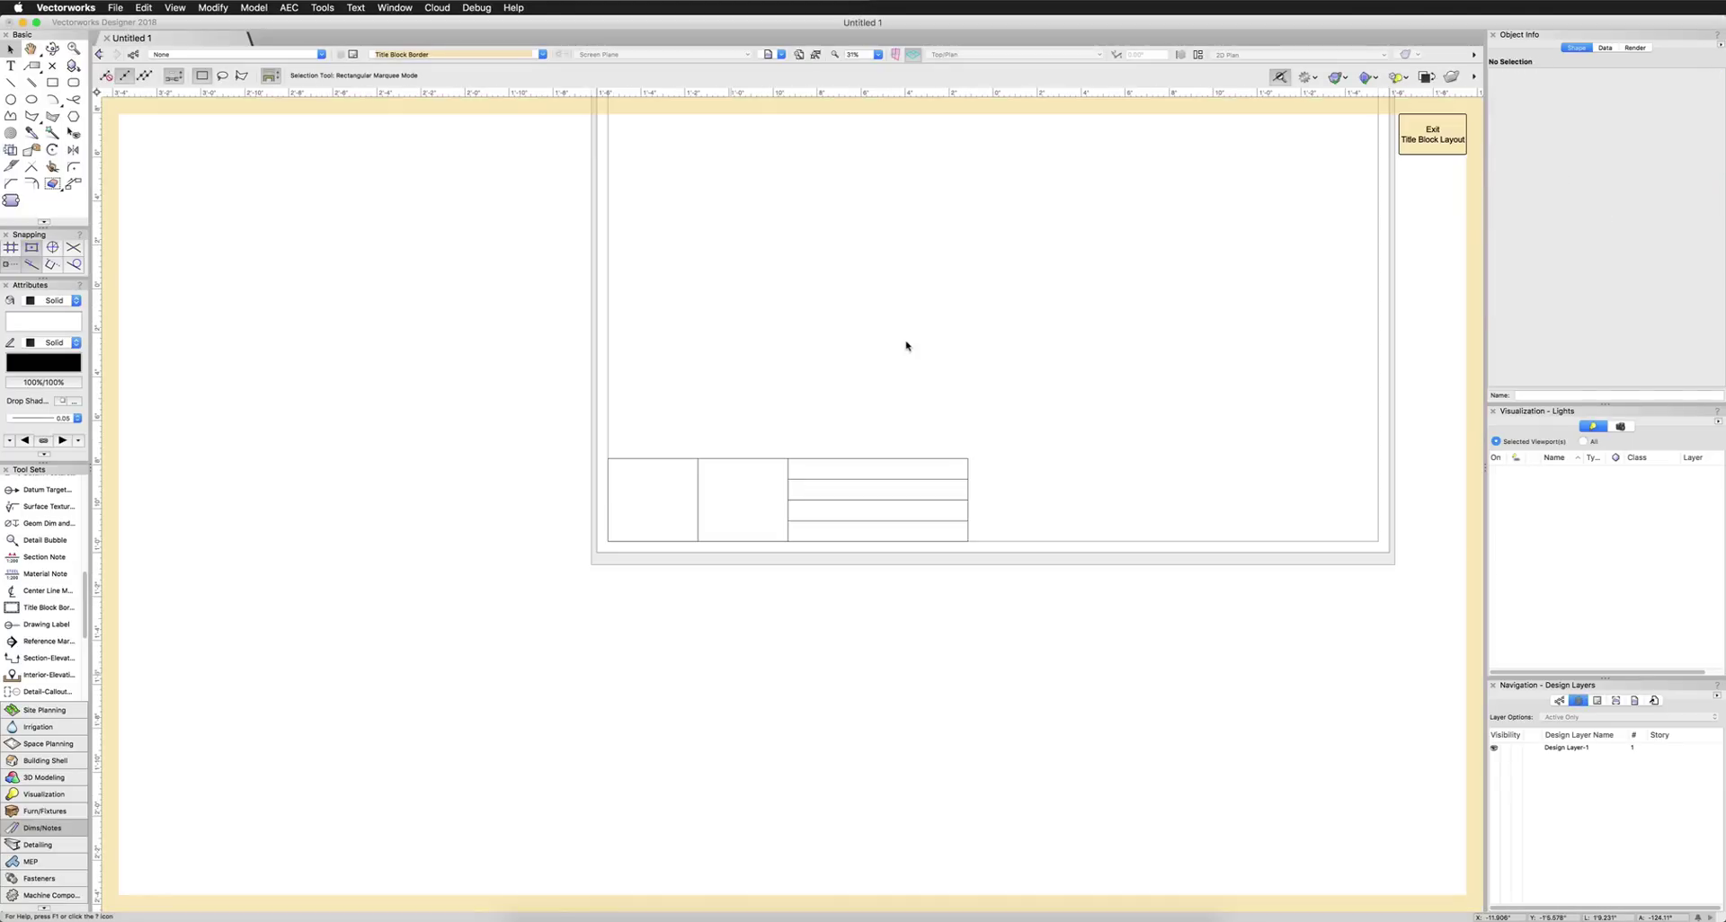
left_click(52, 66)
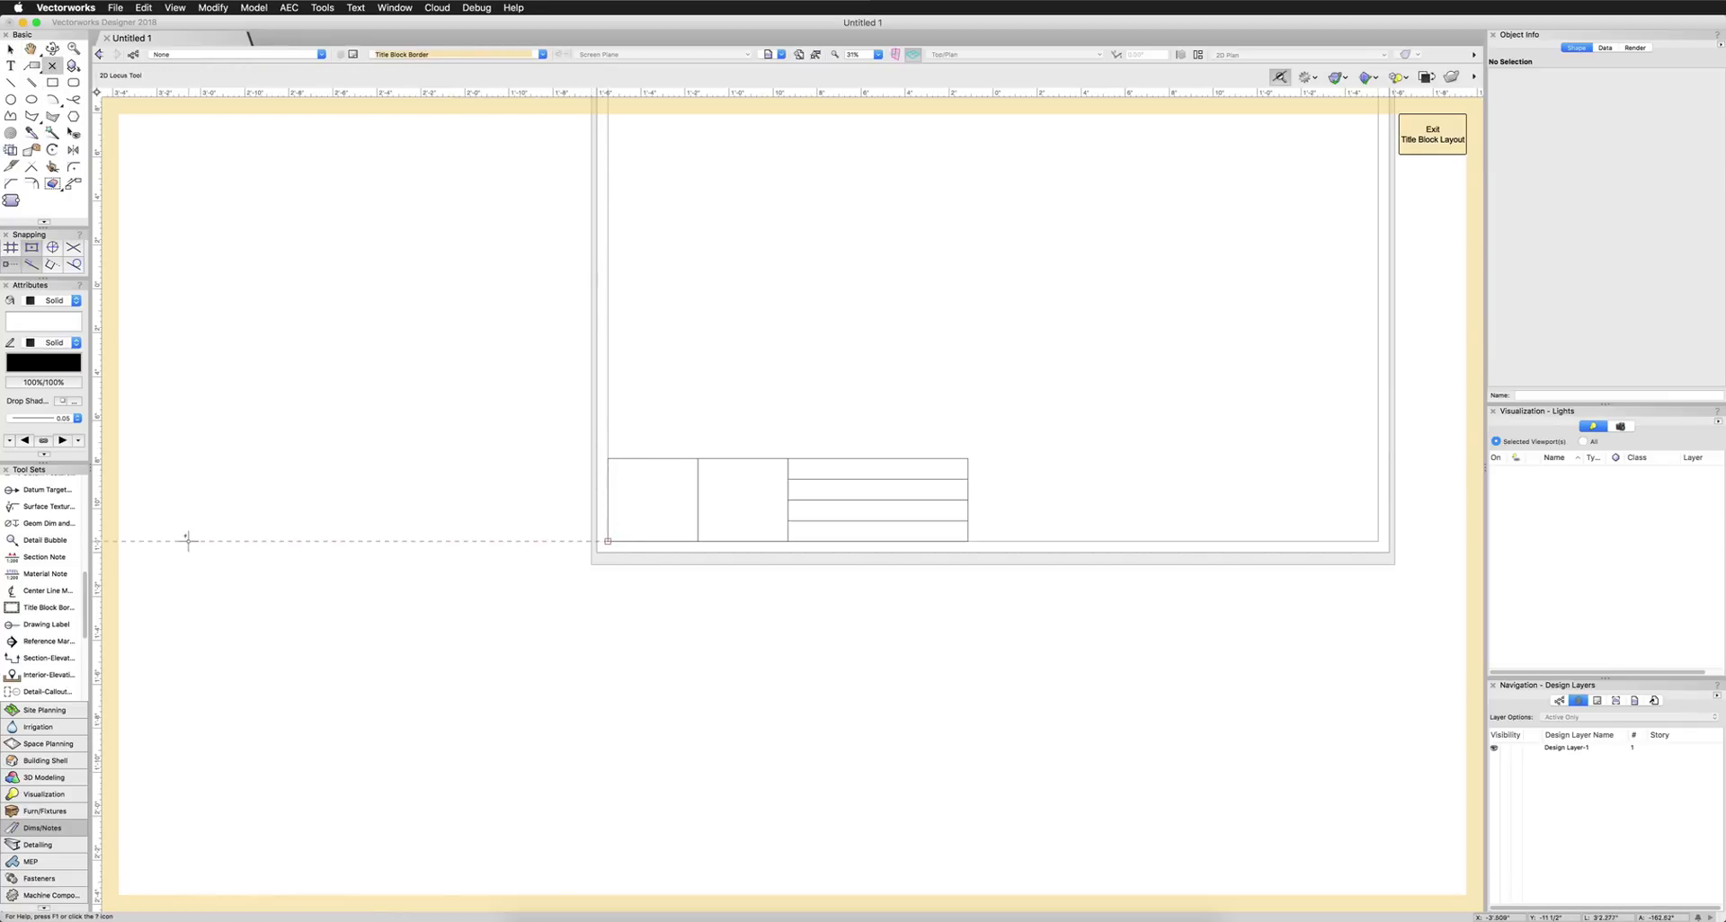
left_click(155, 541)
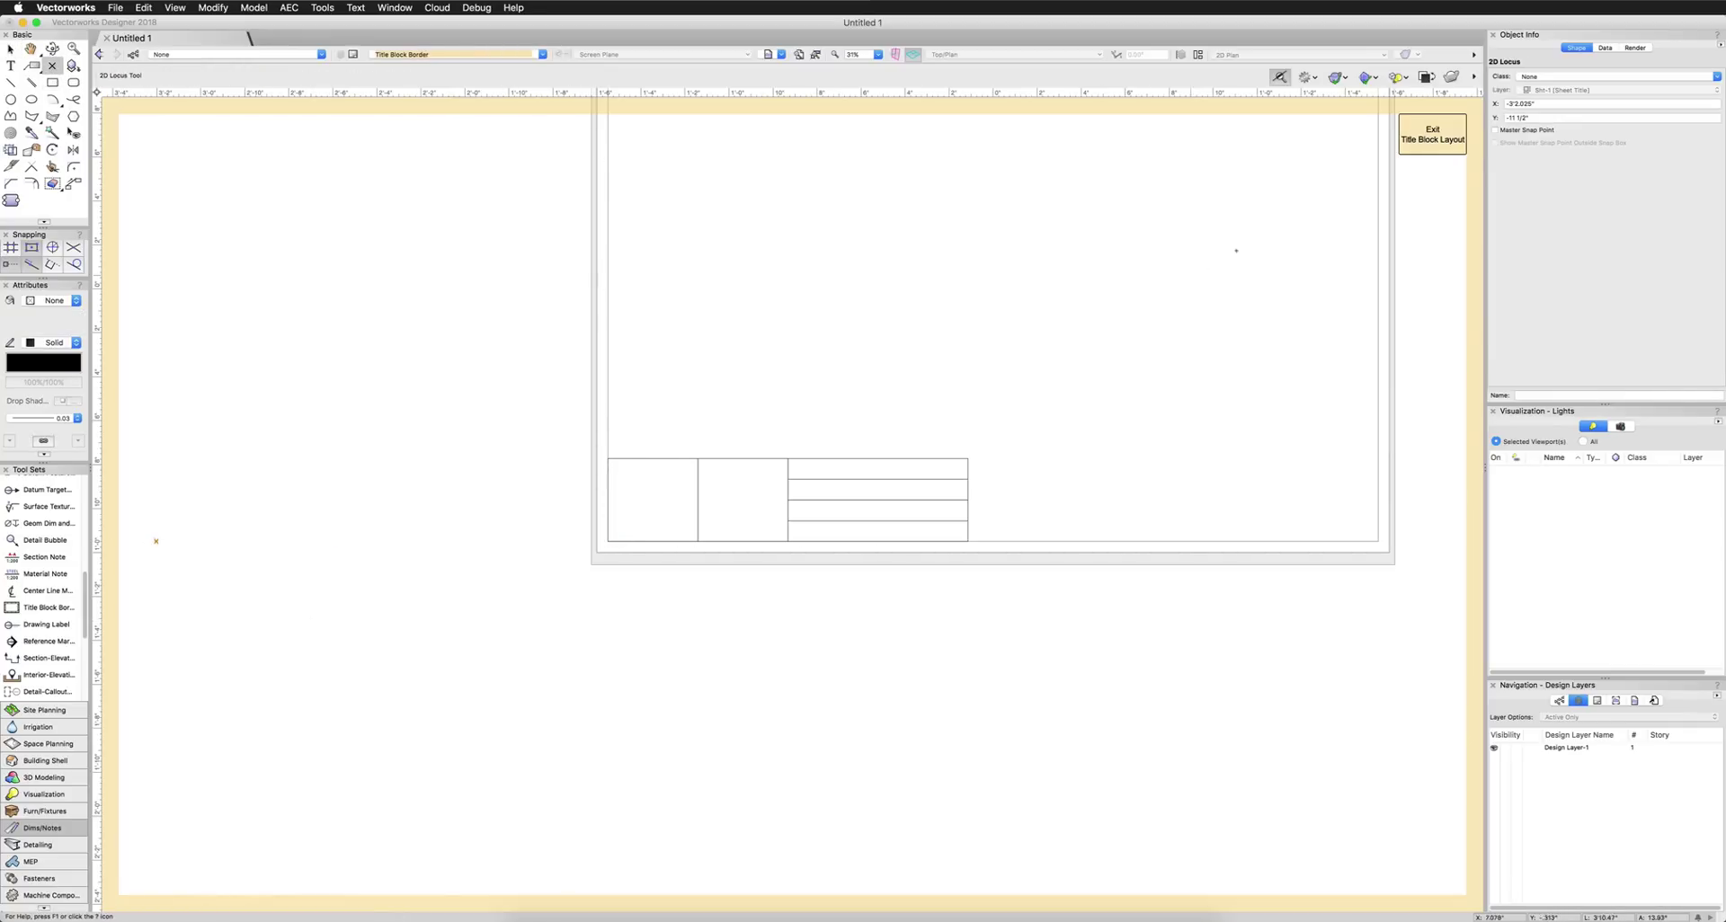
left_click(1432, 135)
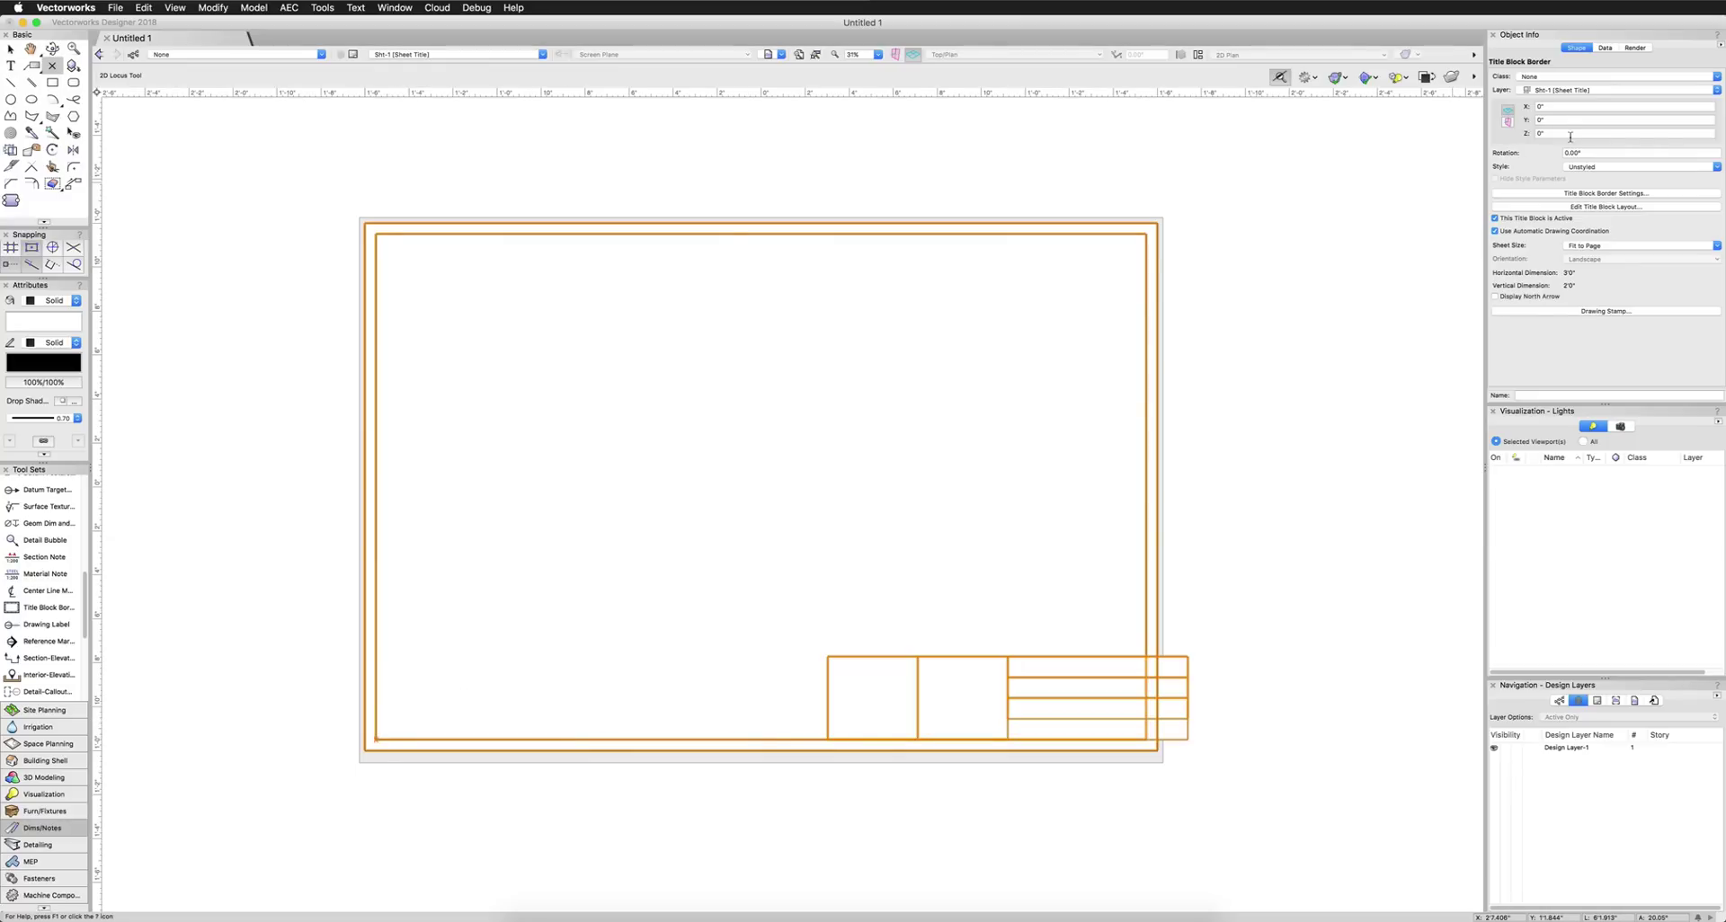
Try the Bottom Right constraint for the title block and set it back to Bottom Left in the border's settings.
left_click(1552, 192)
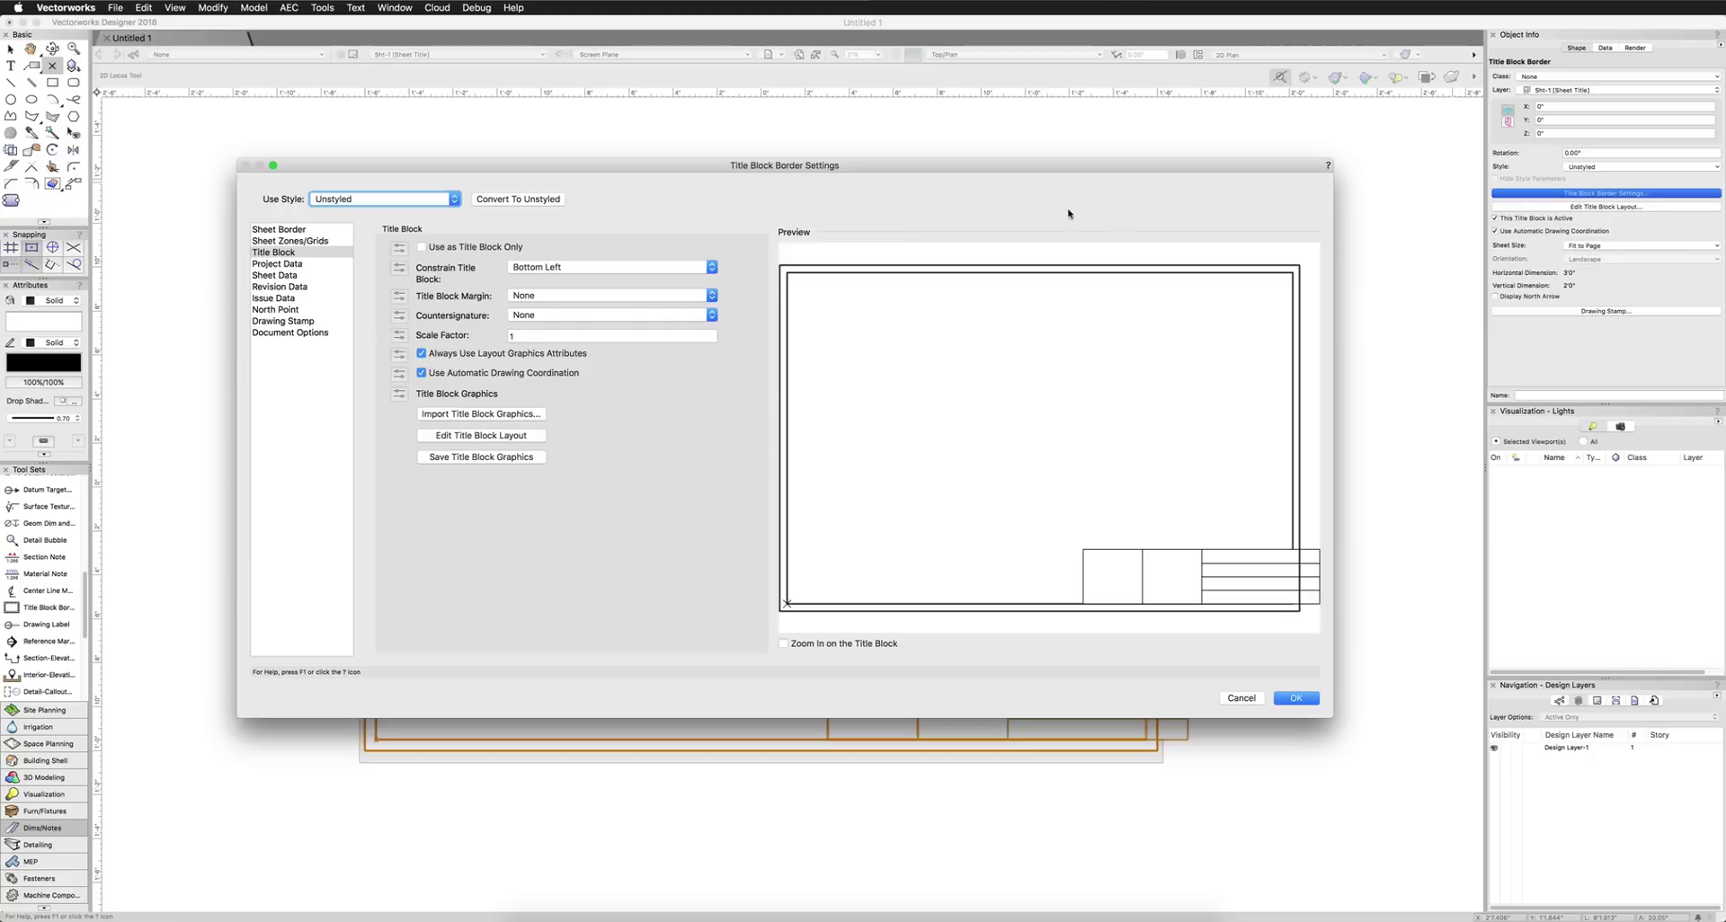
left_click(646, 267)
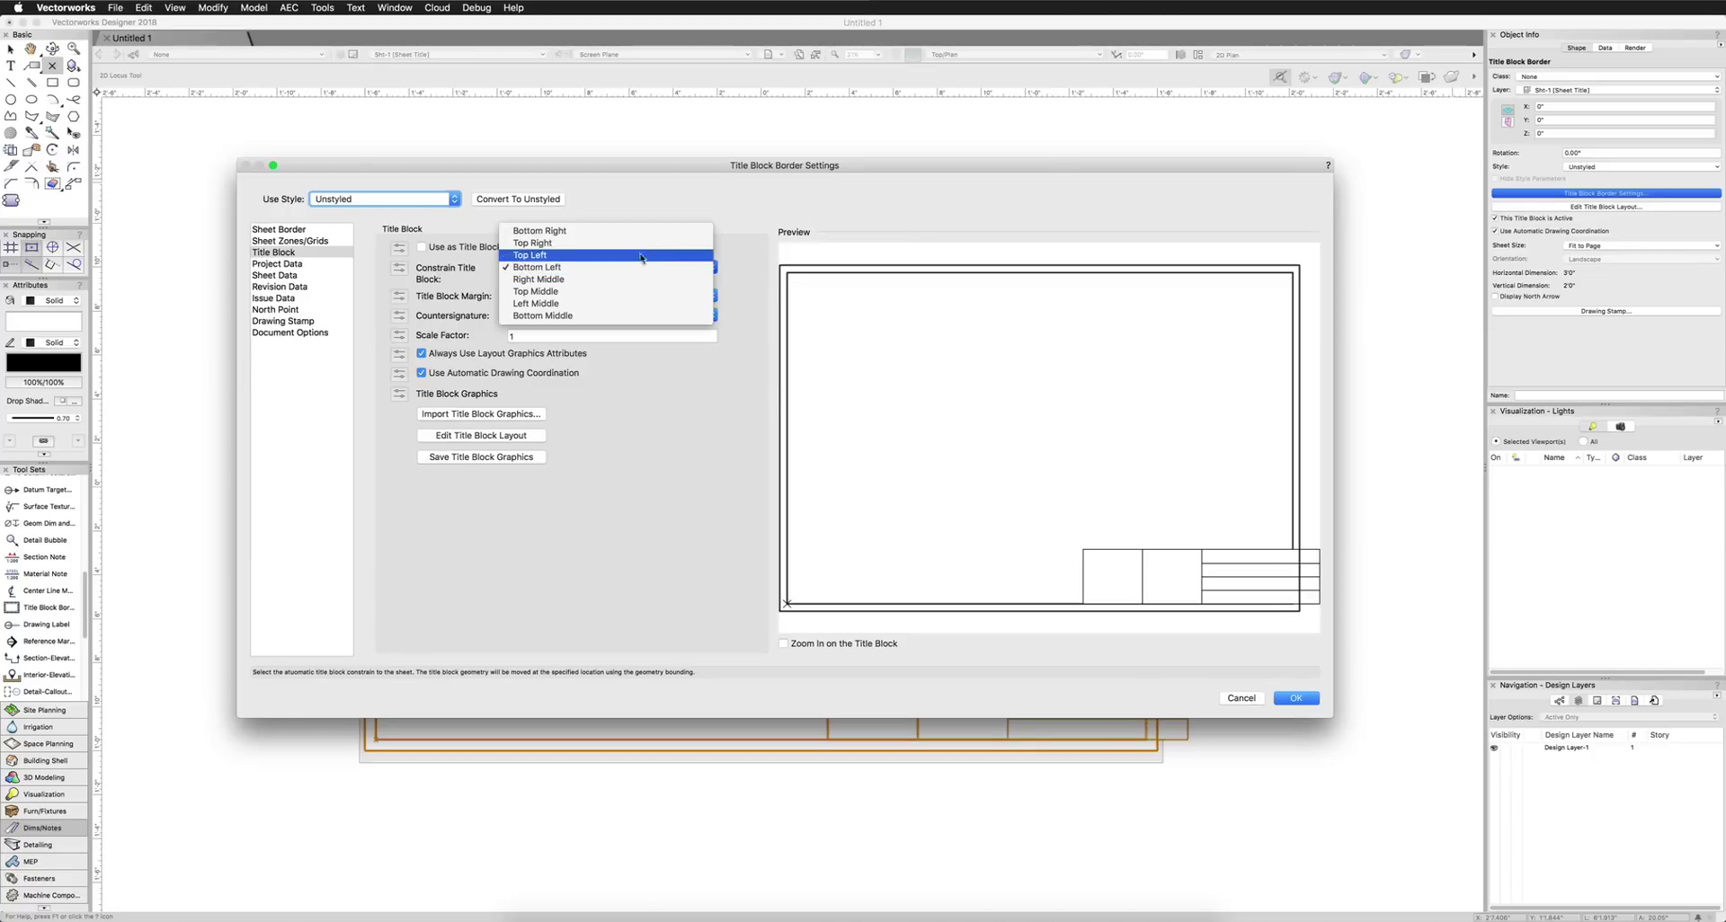
left_click(645, 236)
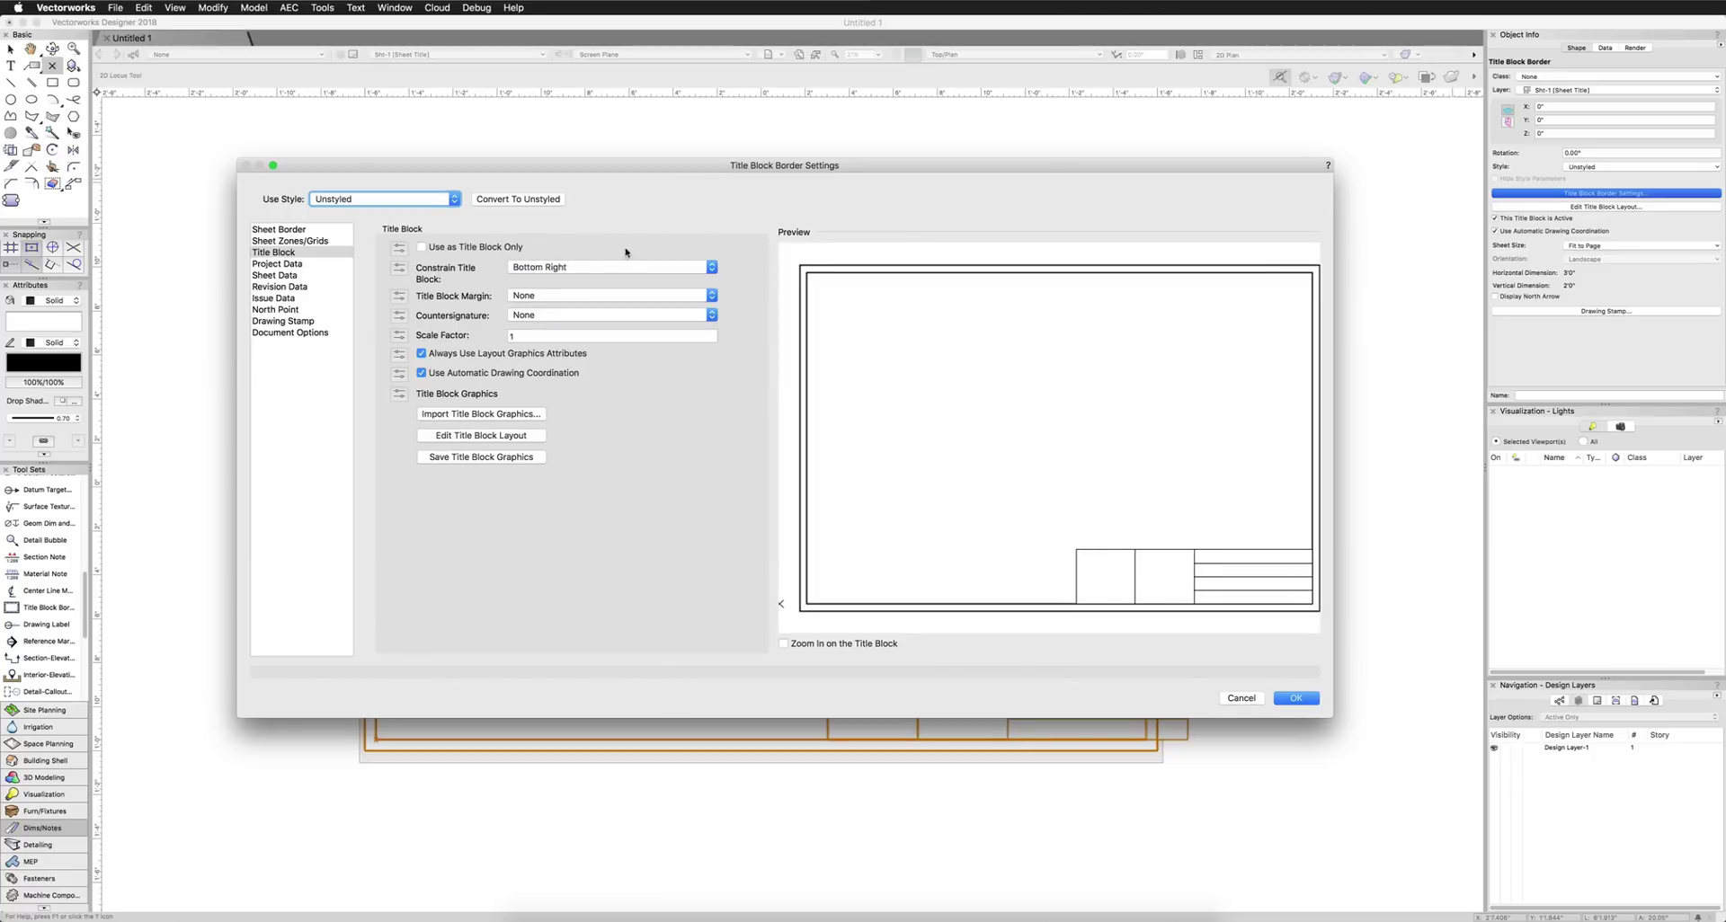
left_click(608, 266)
left_click(602, 303)
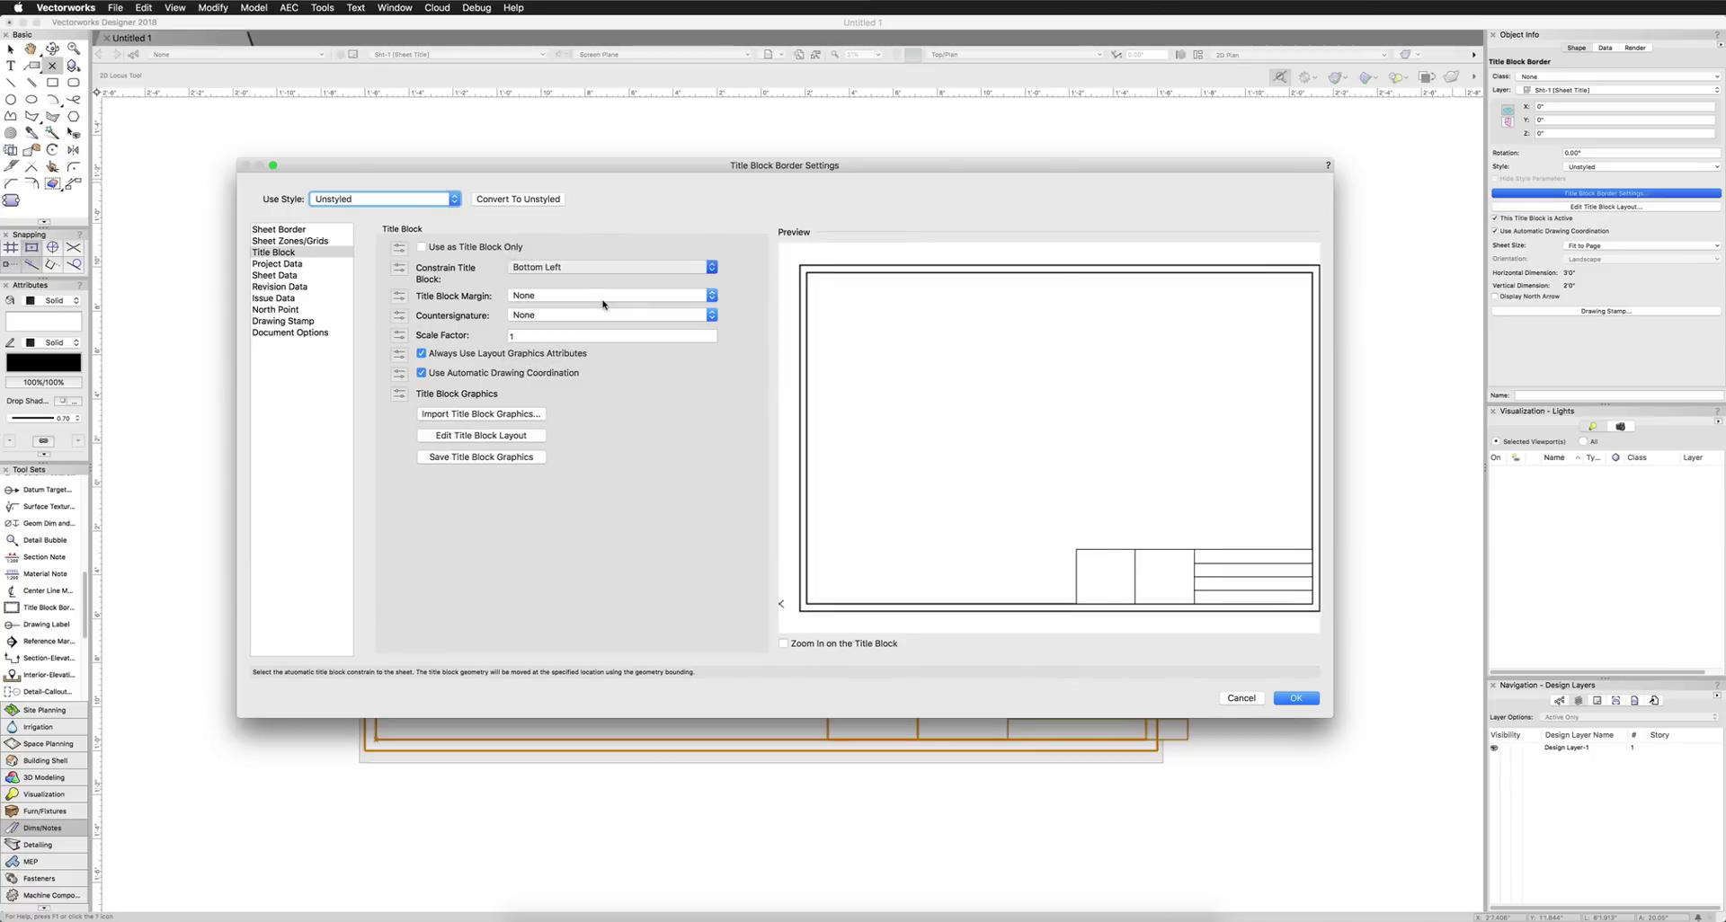
left_click(1295, 698)
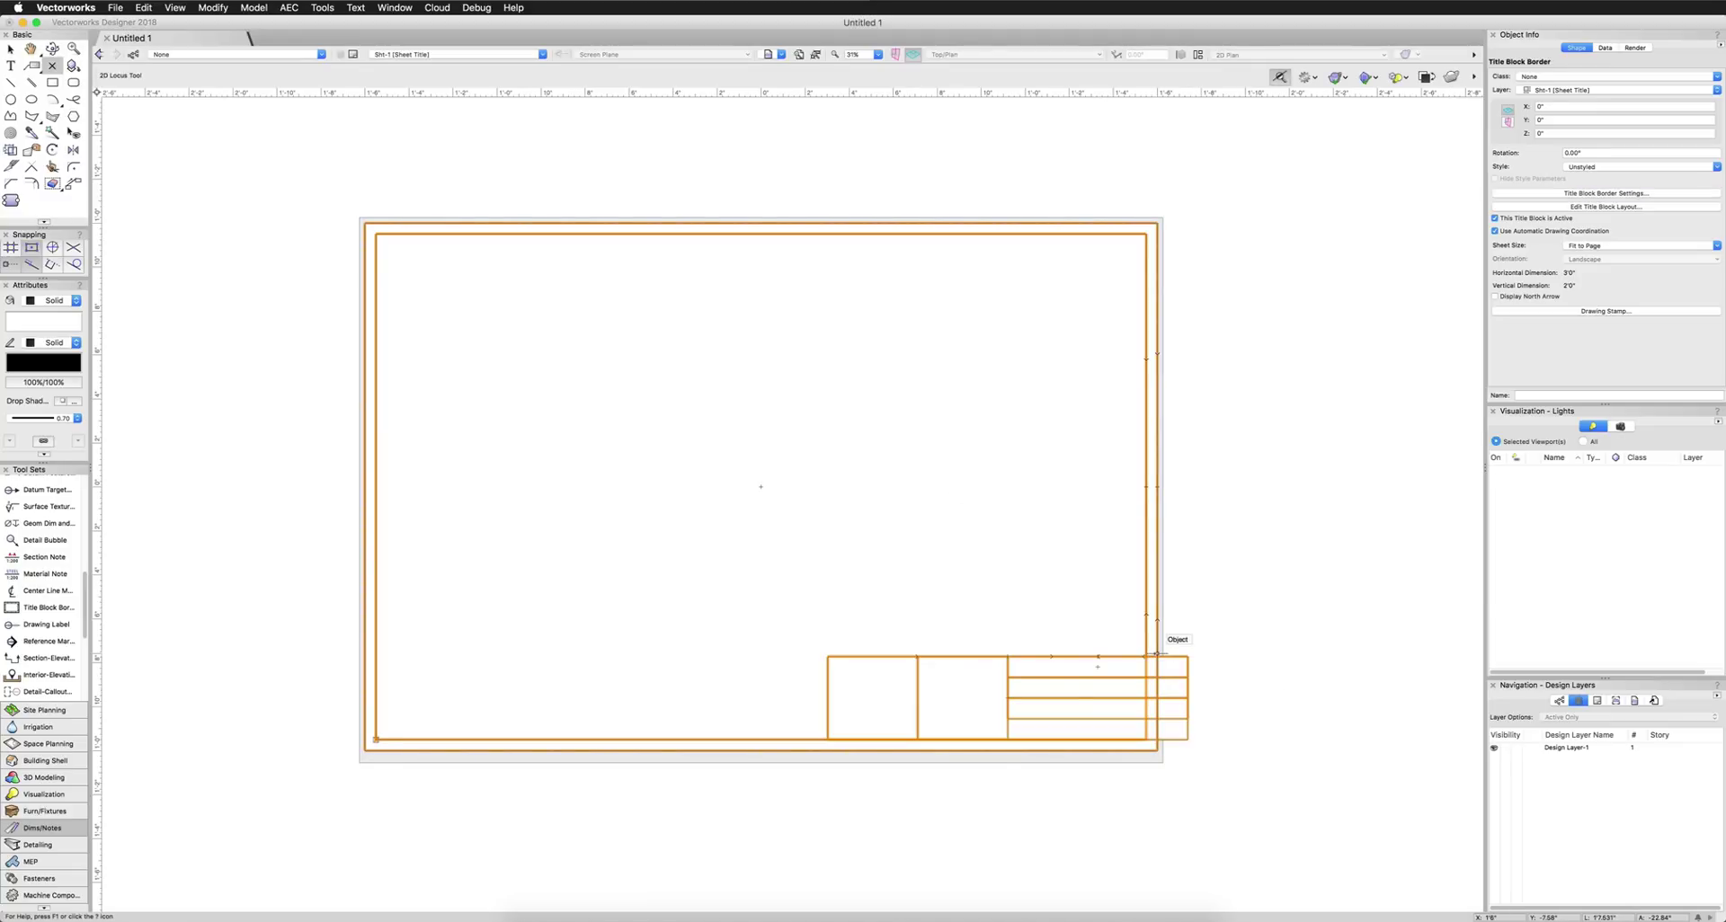
Delete the 2D locus from the title block layout and exit the layout.
key("x")
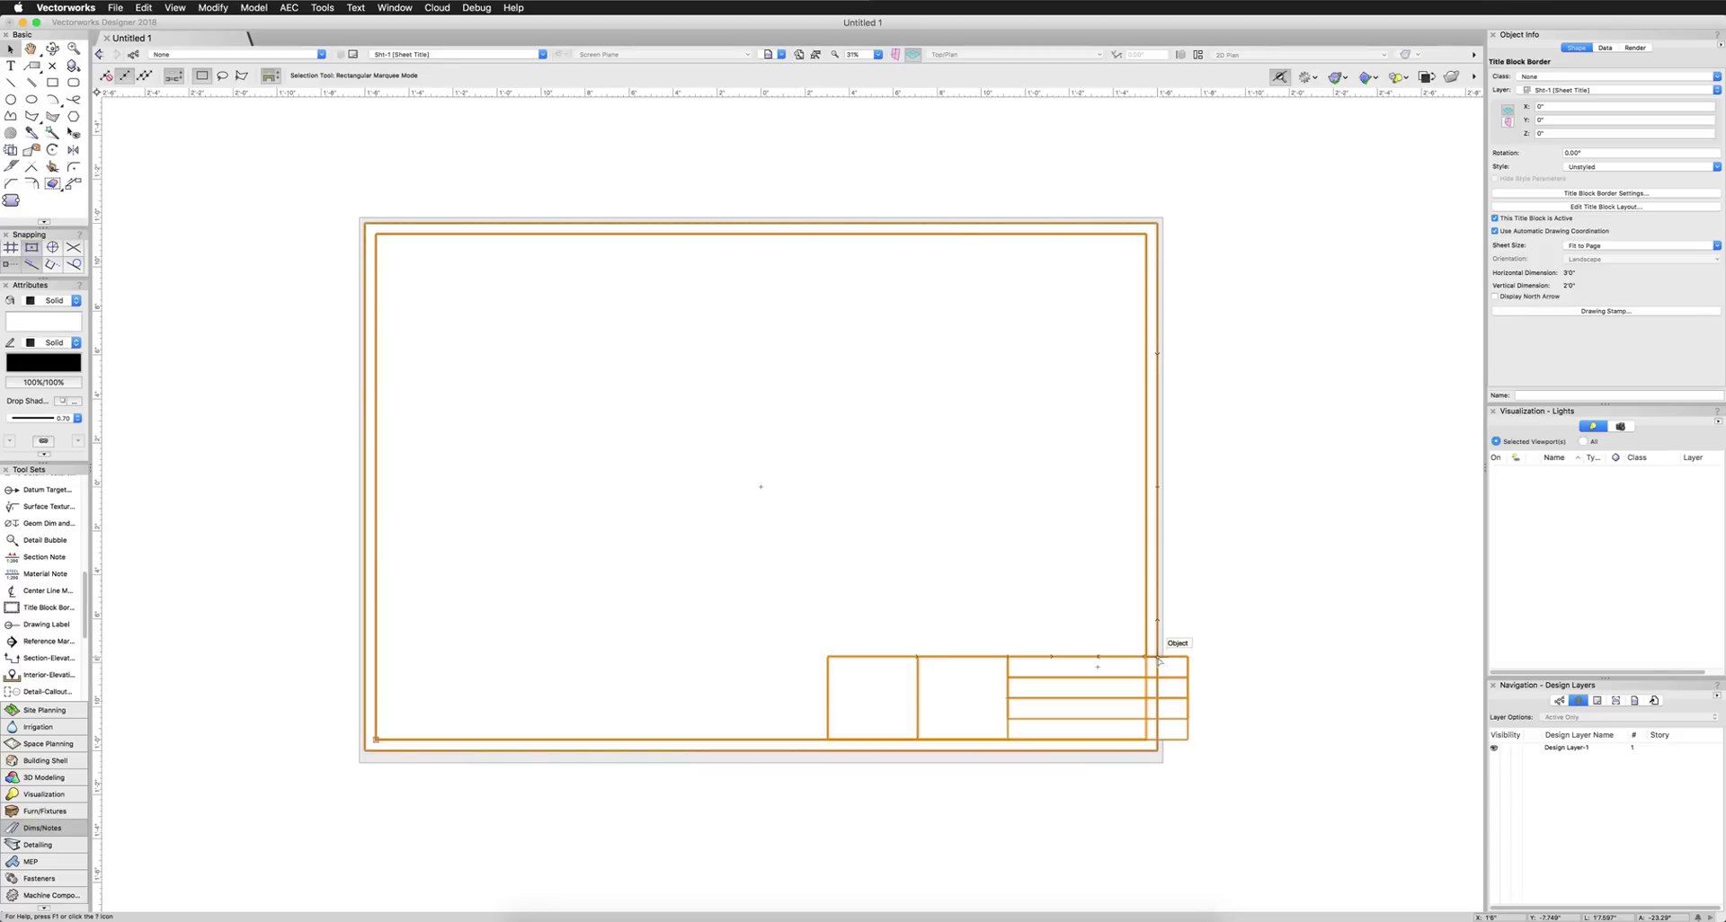
double_click(1158, 661)
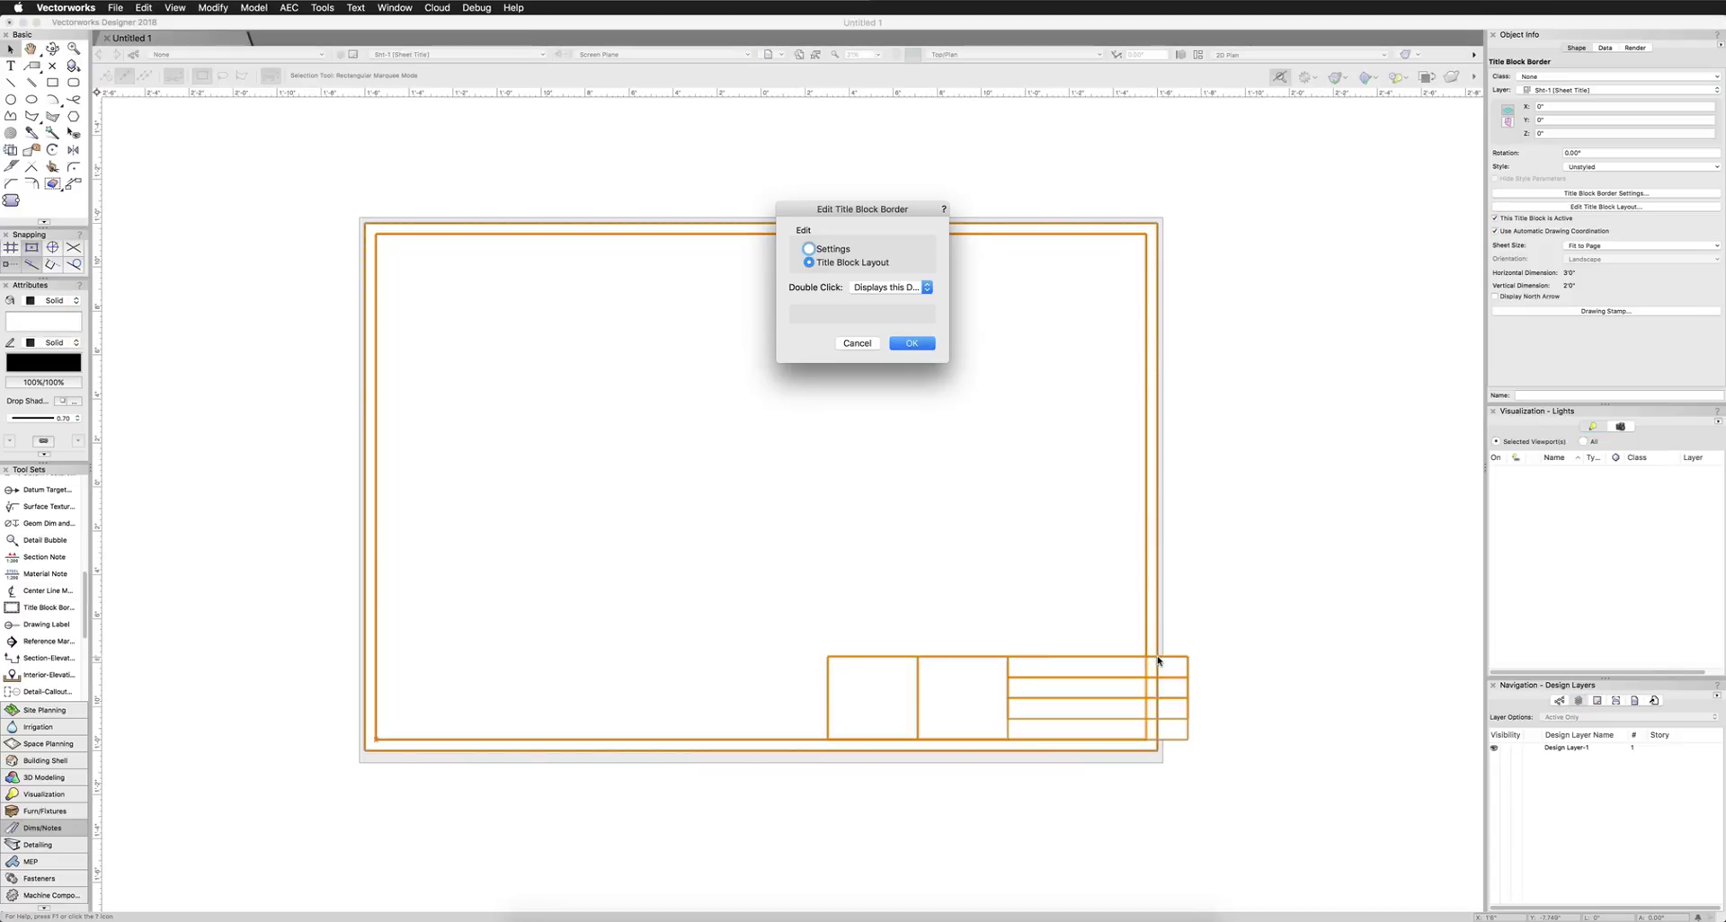
left_click(927, 346)
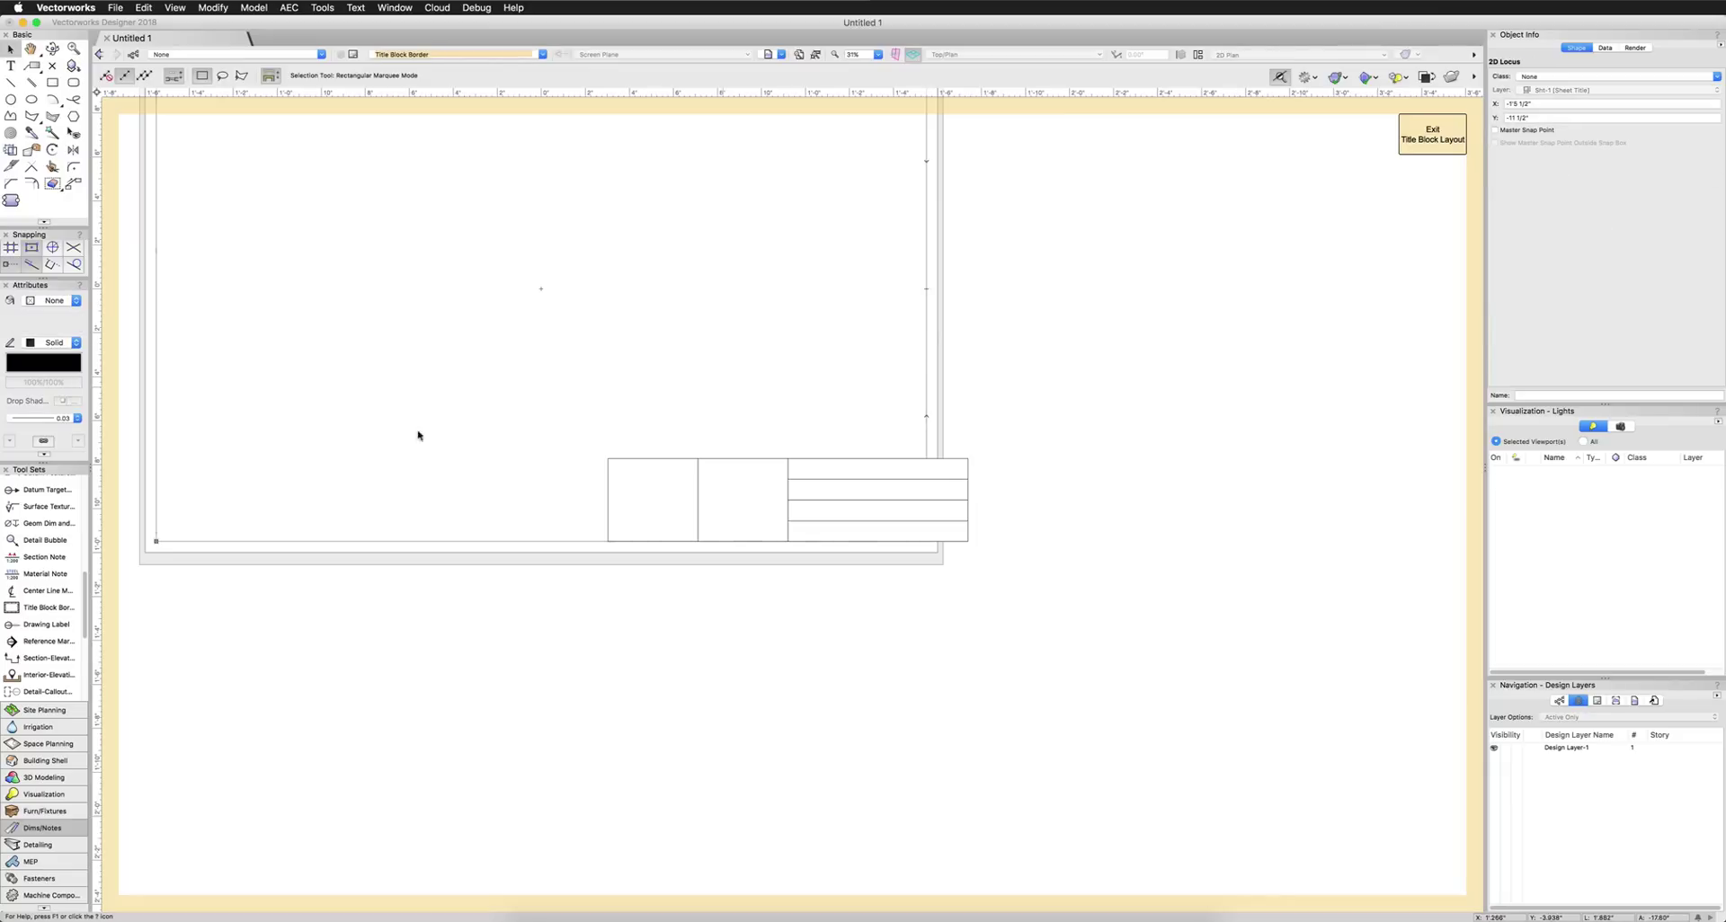
left_click(251, 510)
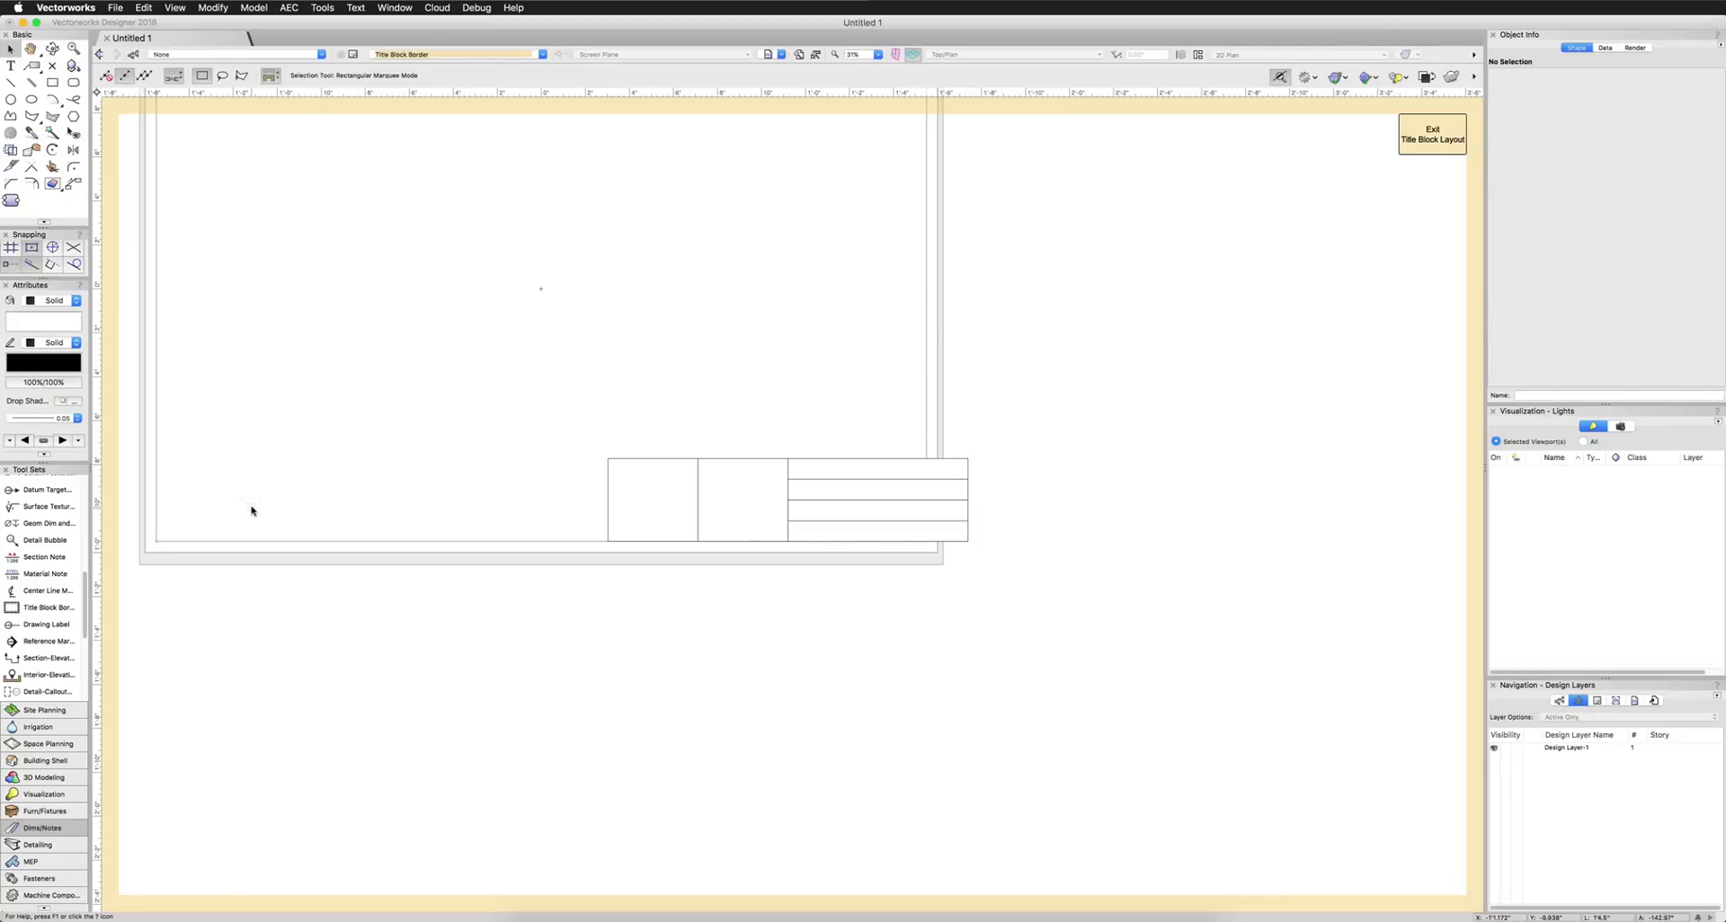
left_click(1422, 147)
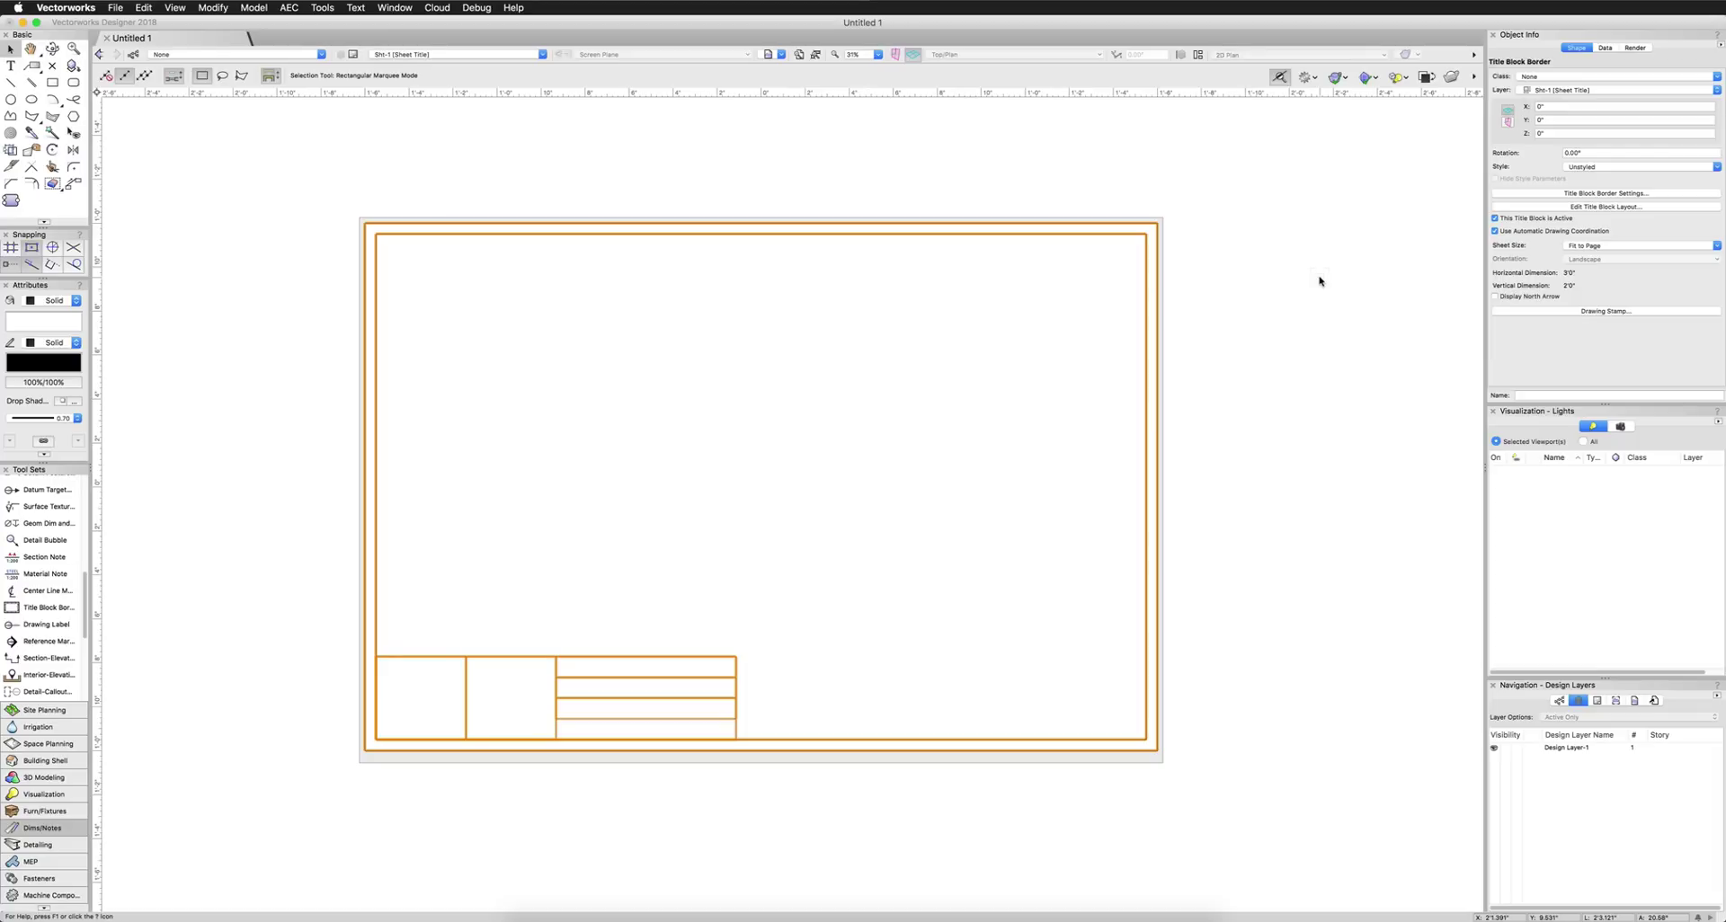
Reopen the title block layout and add the text "Project Title" in the Title Block 12 pt style at the title block's upper-left corner.
double_click(735, 659)
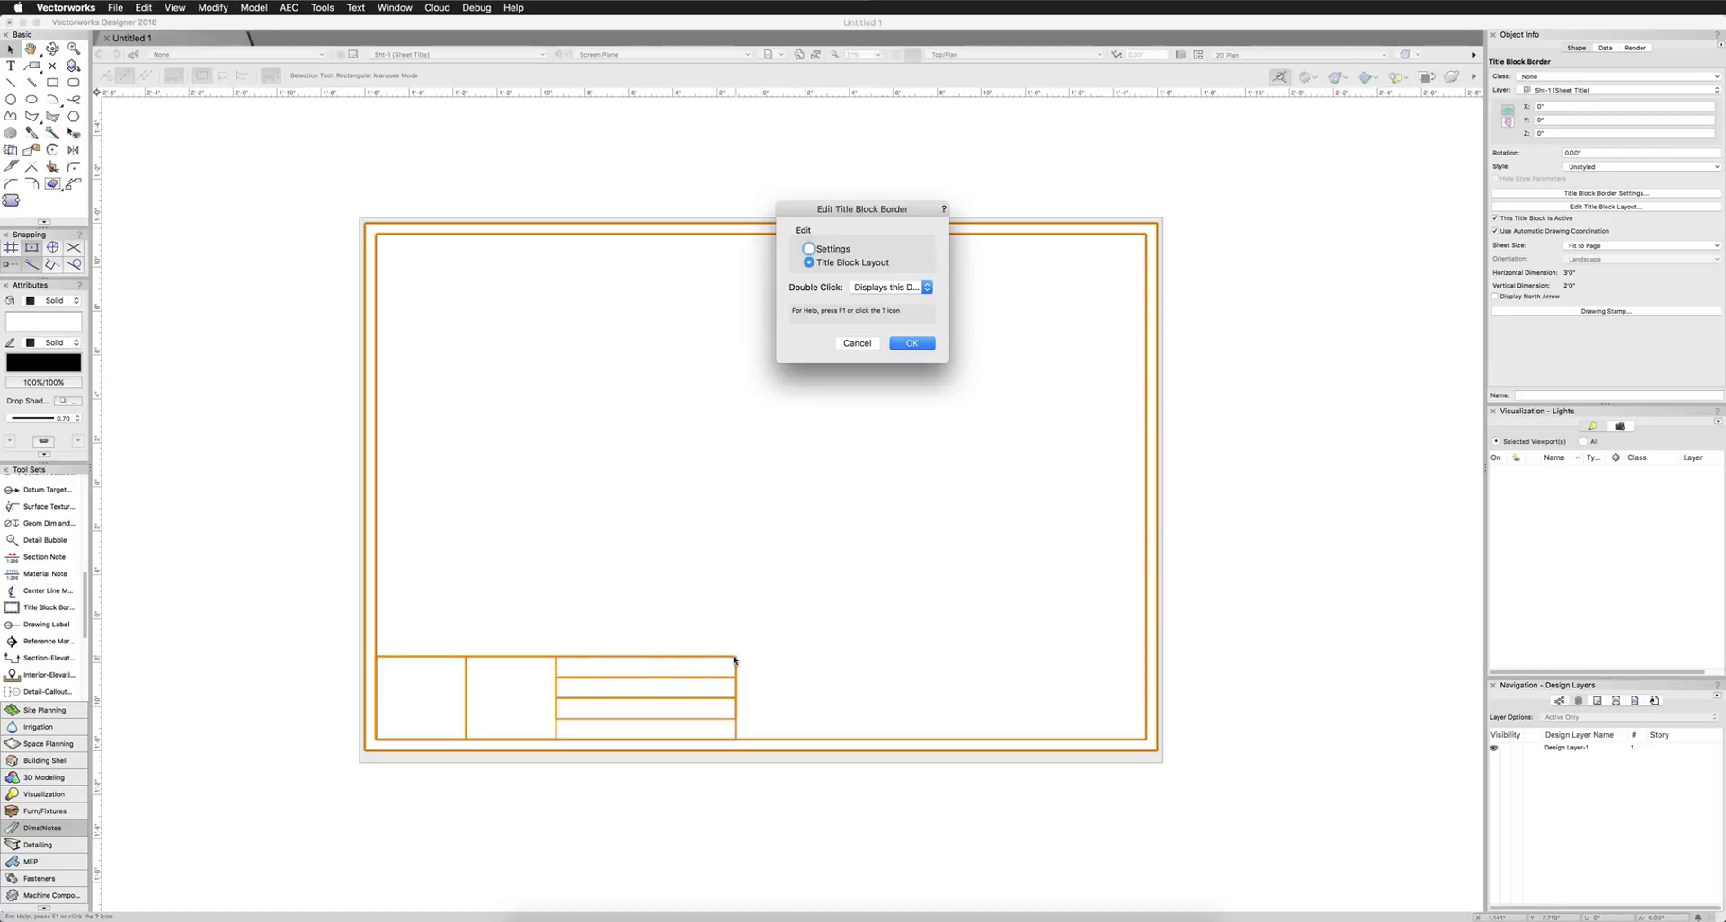
left_click(912, 344)
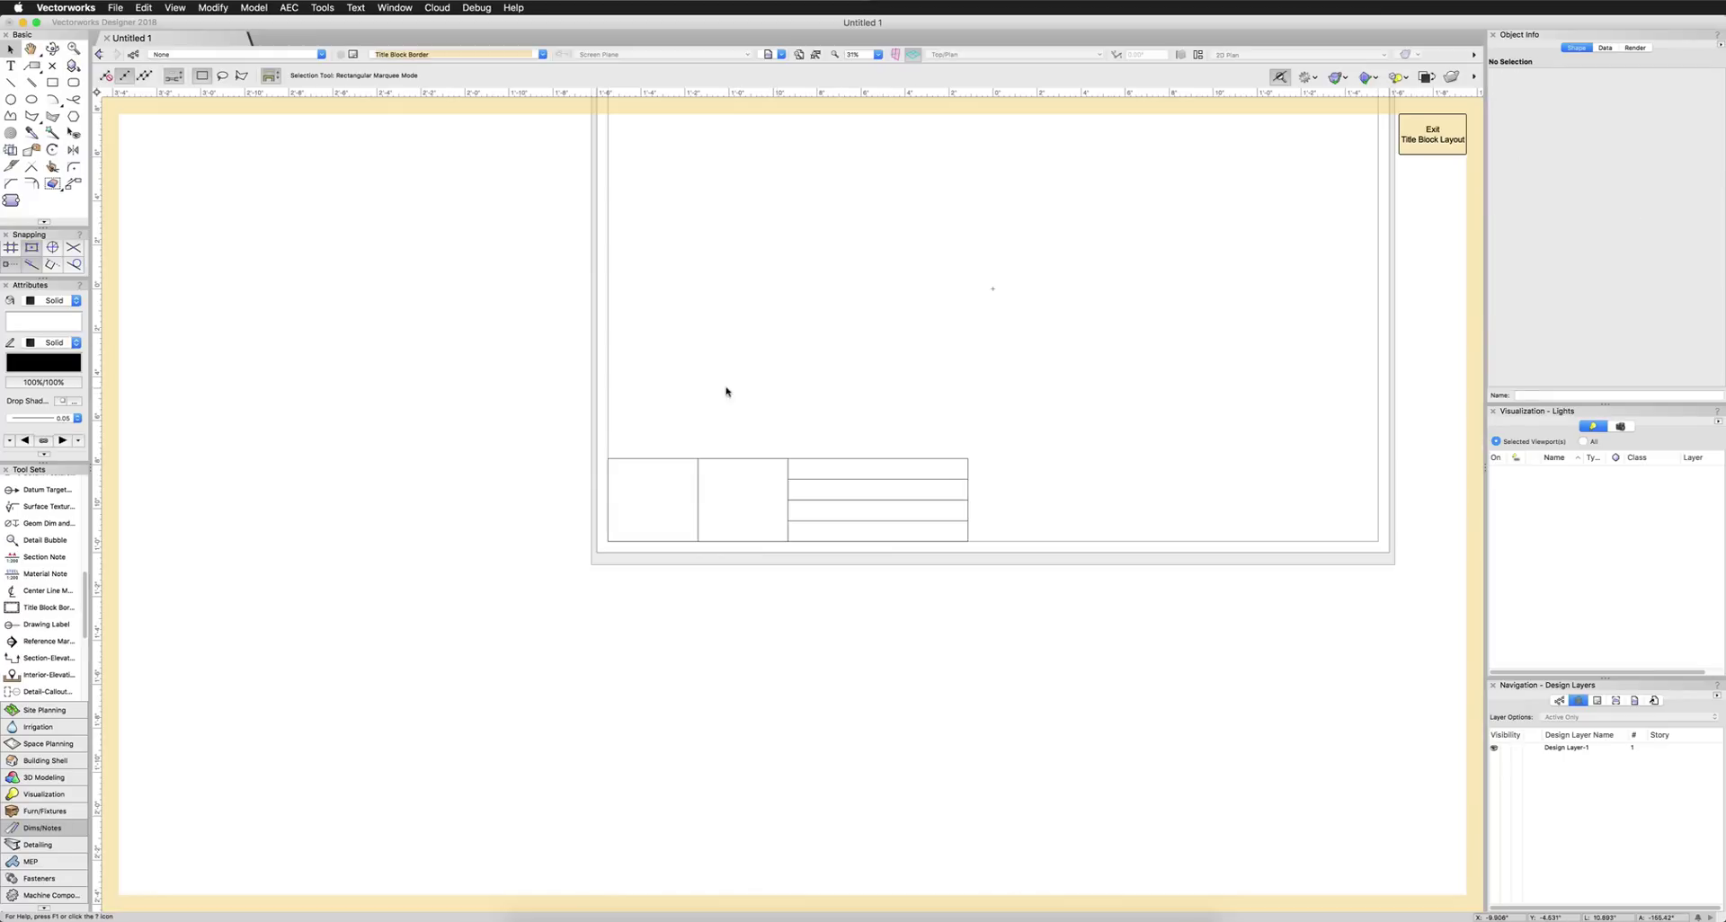
left_click(12, 66)
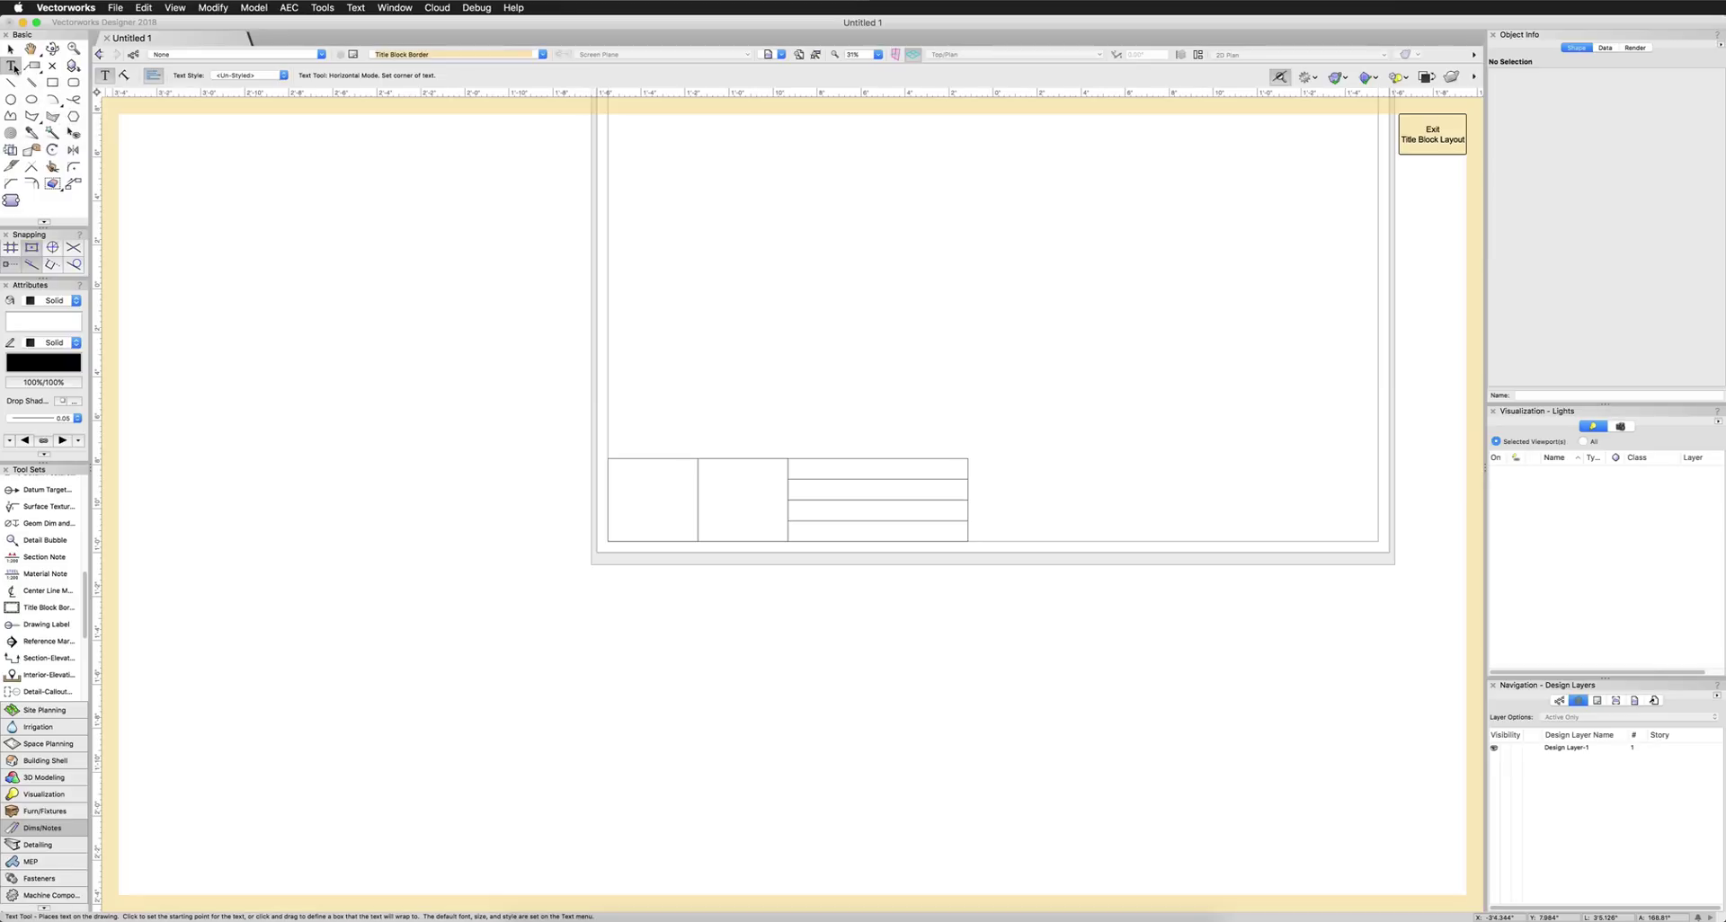
left_click(239, 75)
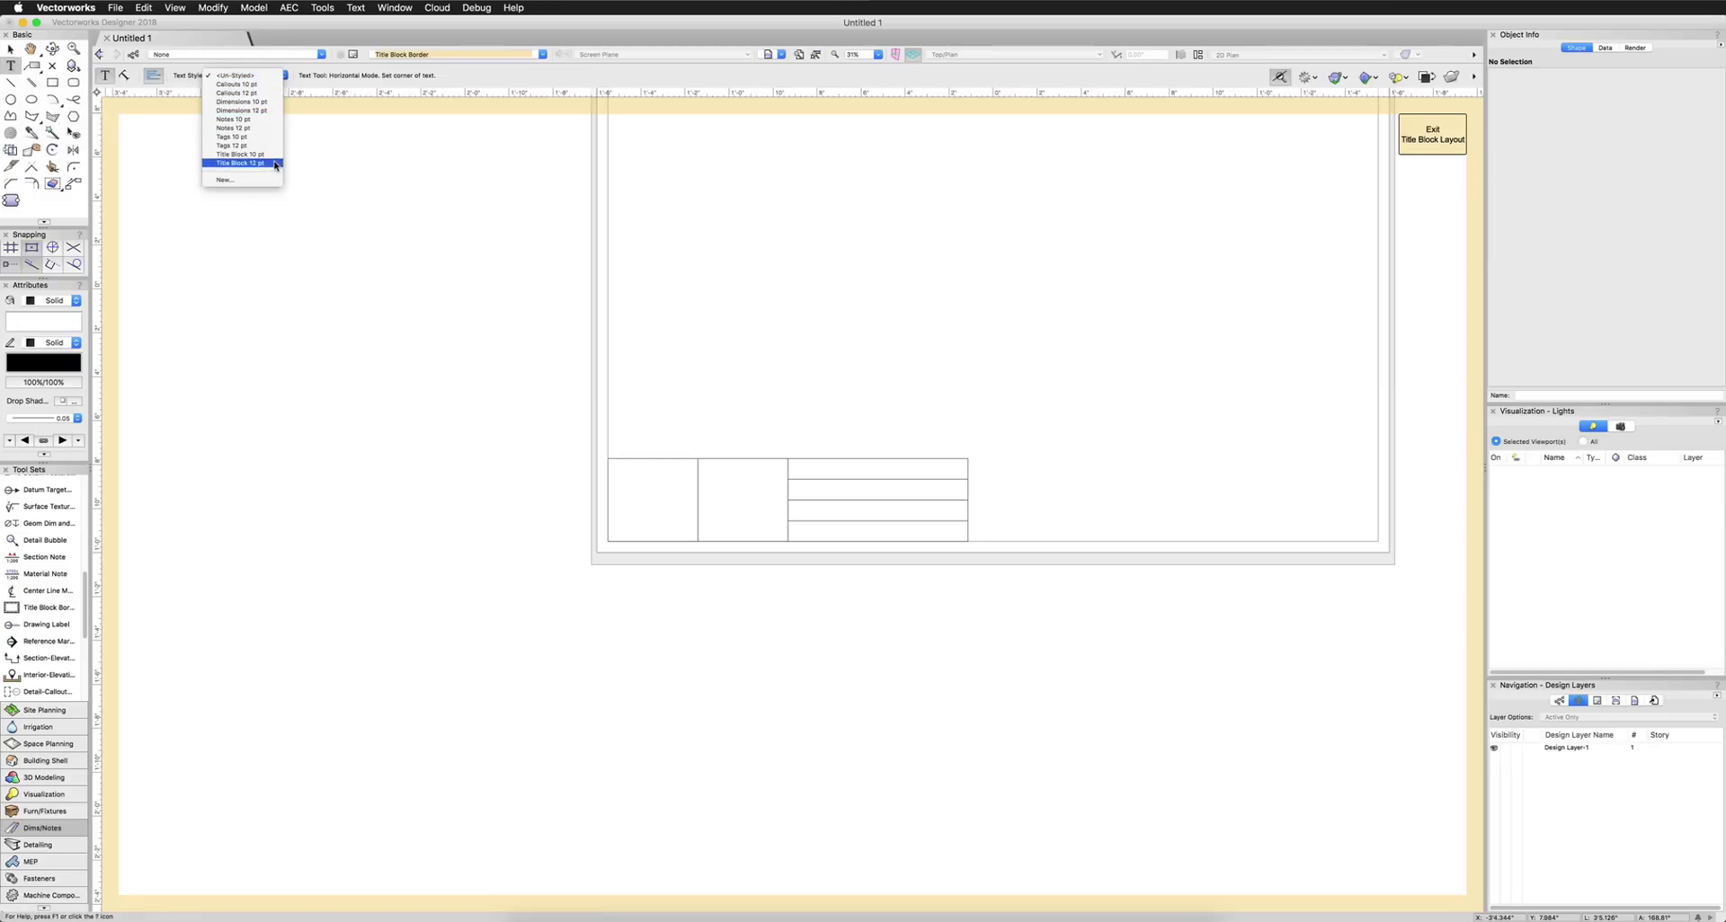
left_click(240, 163)
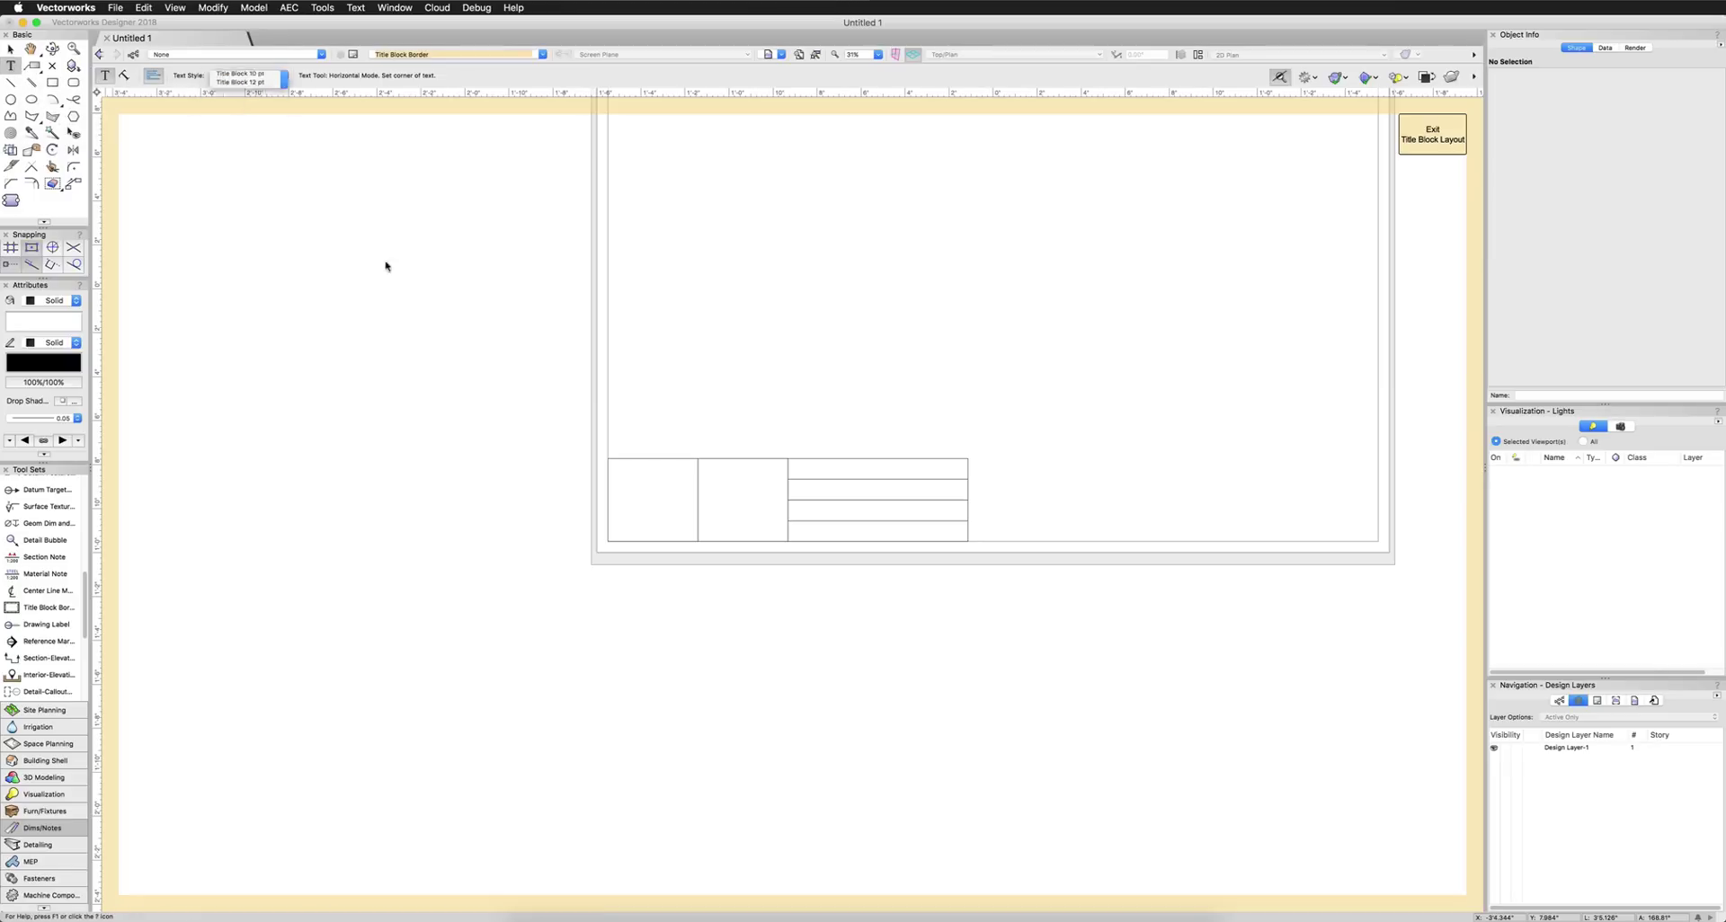
left_click(620, 462)
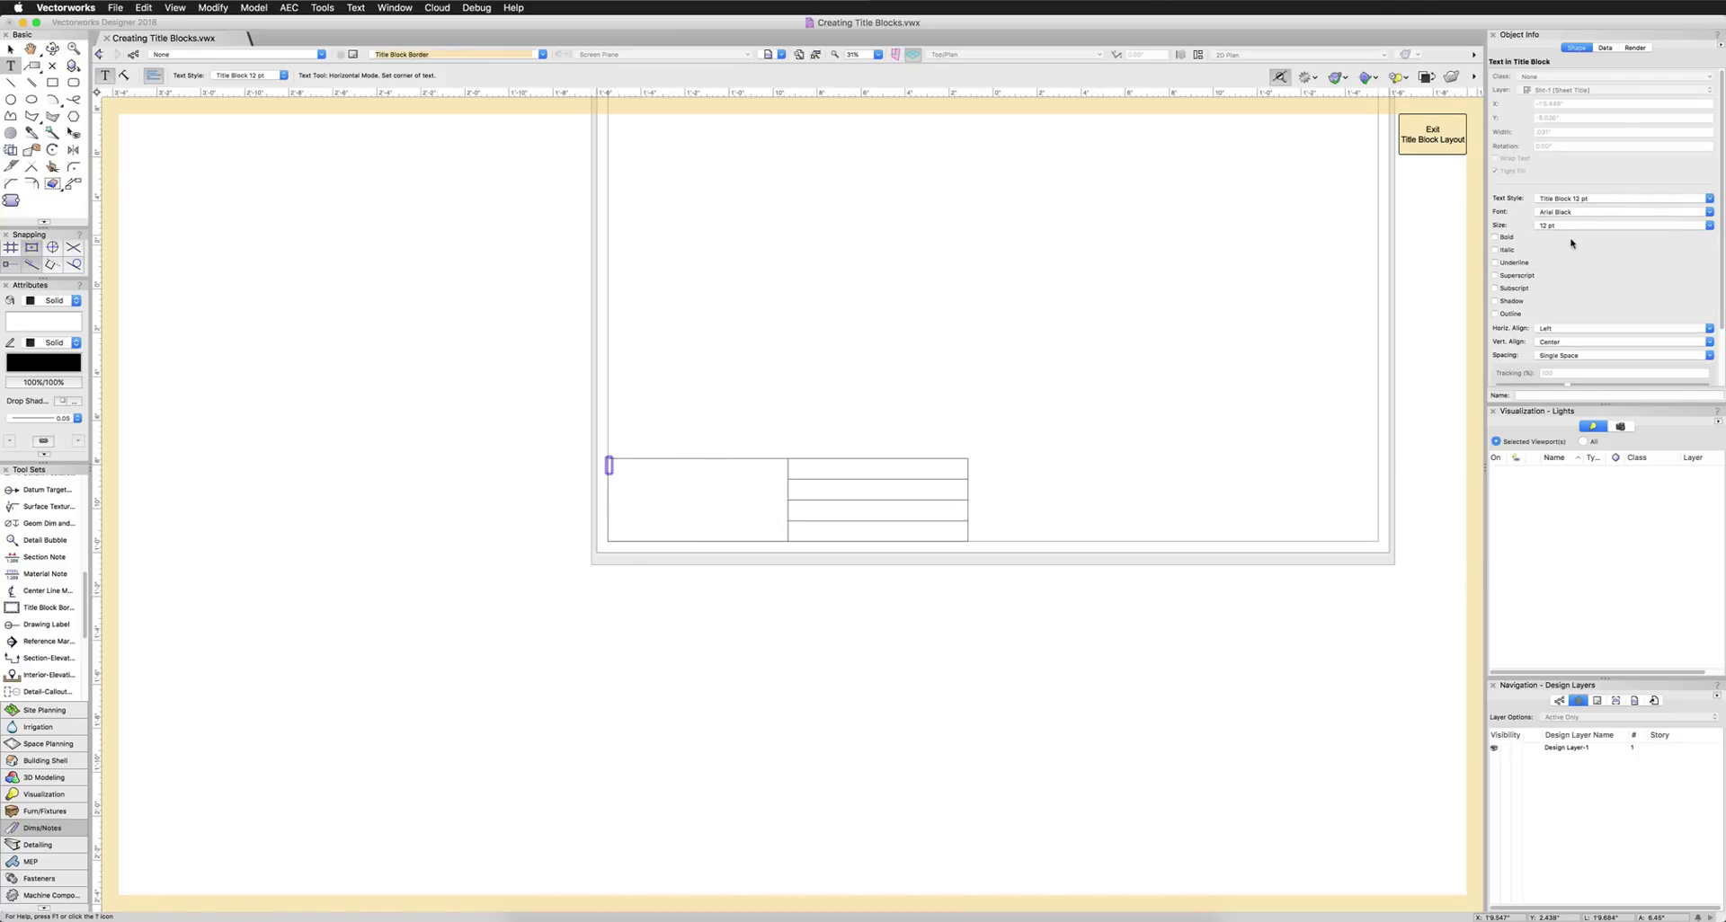
scroll(1571, 243, "down", 3)
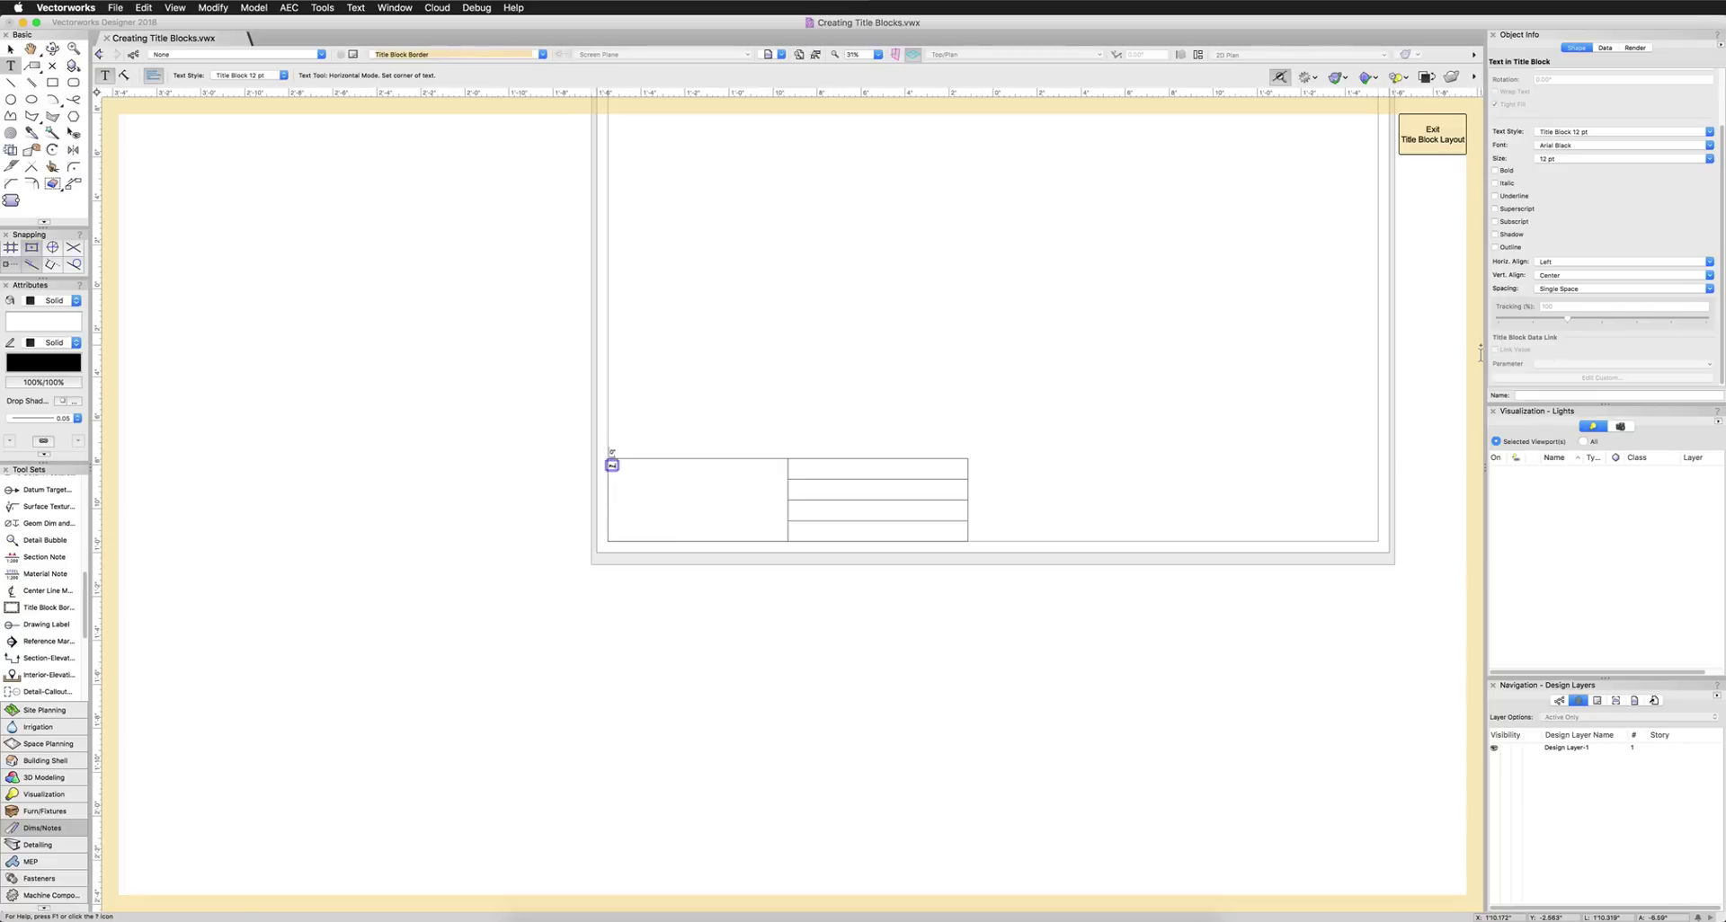
type("Project Title")
key("Escape")
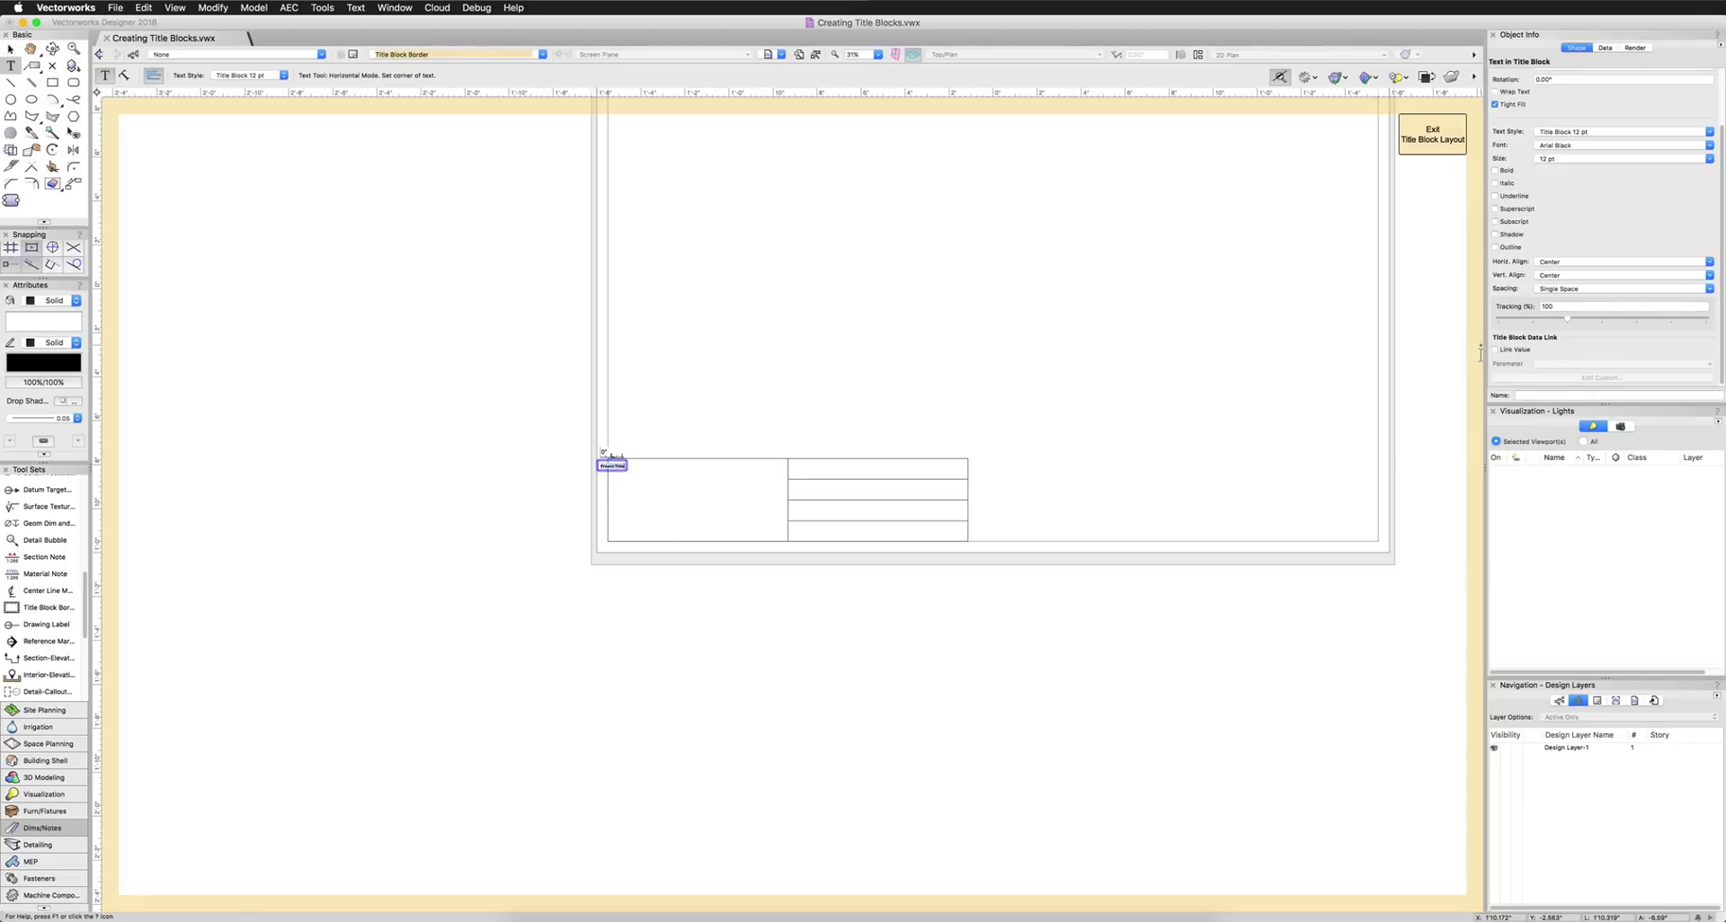
Set the new text's size to 36 pt and correct its spelling to "Project Title".
left_click(1547, 161)
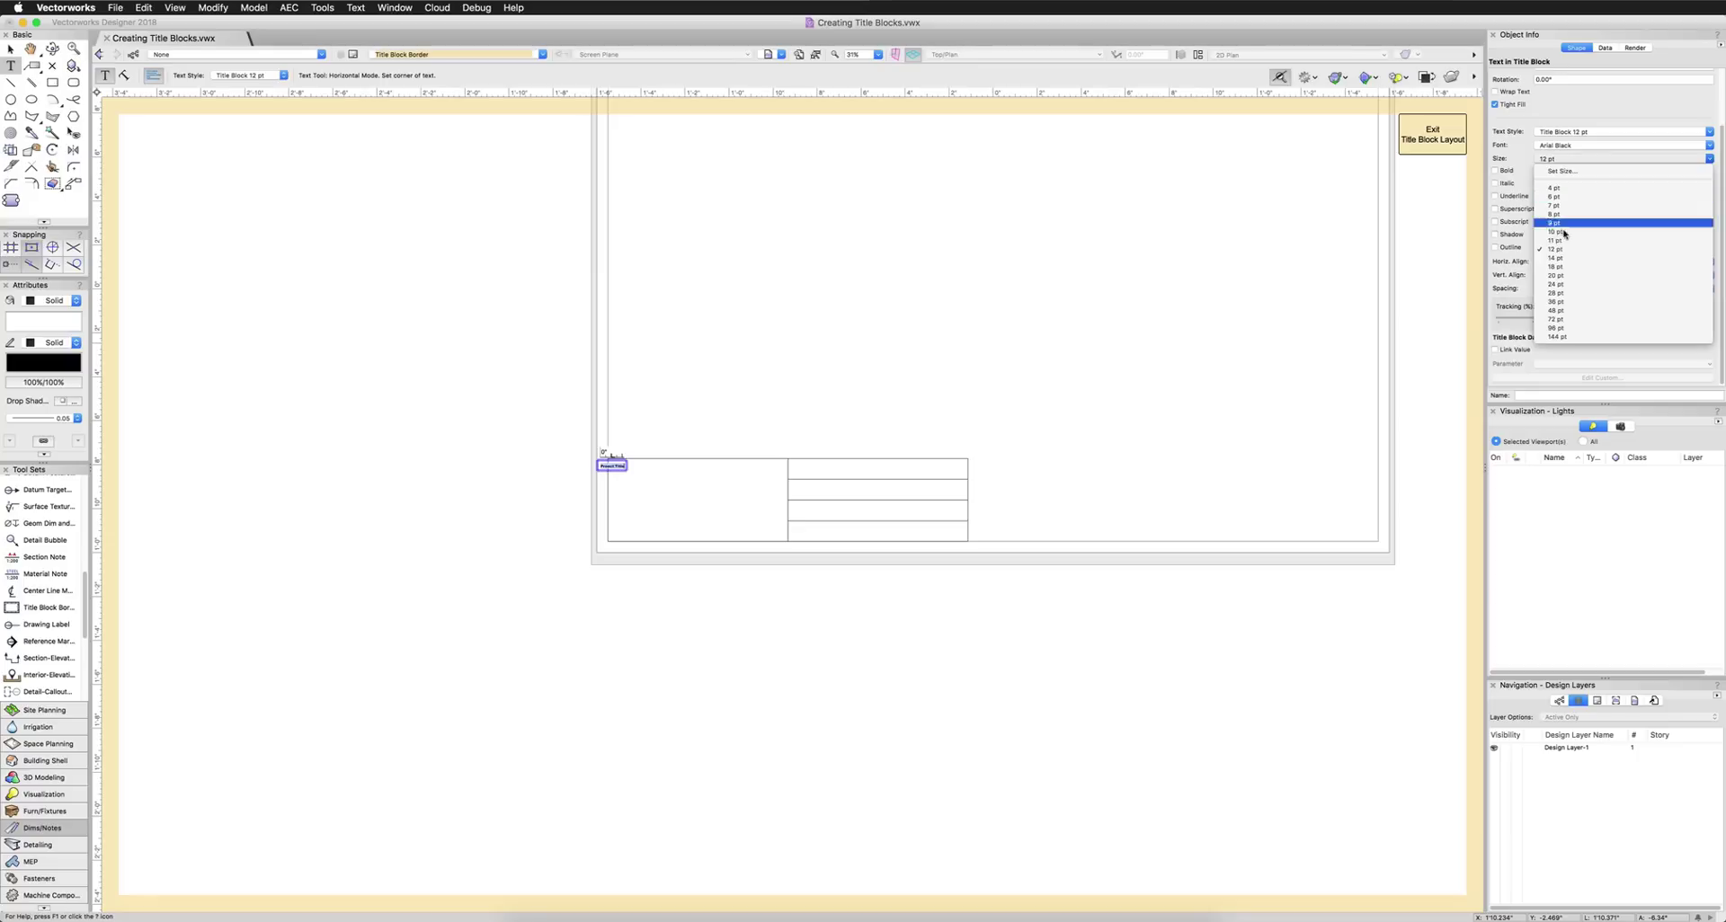
left_click(1561, 302)
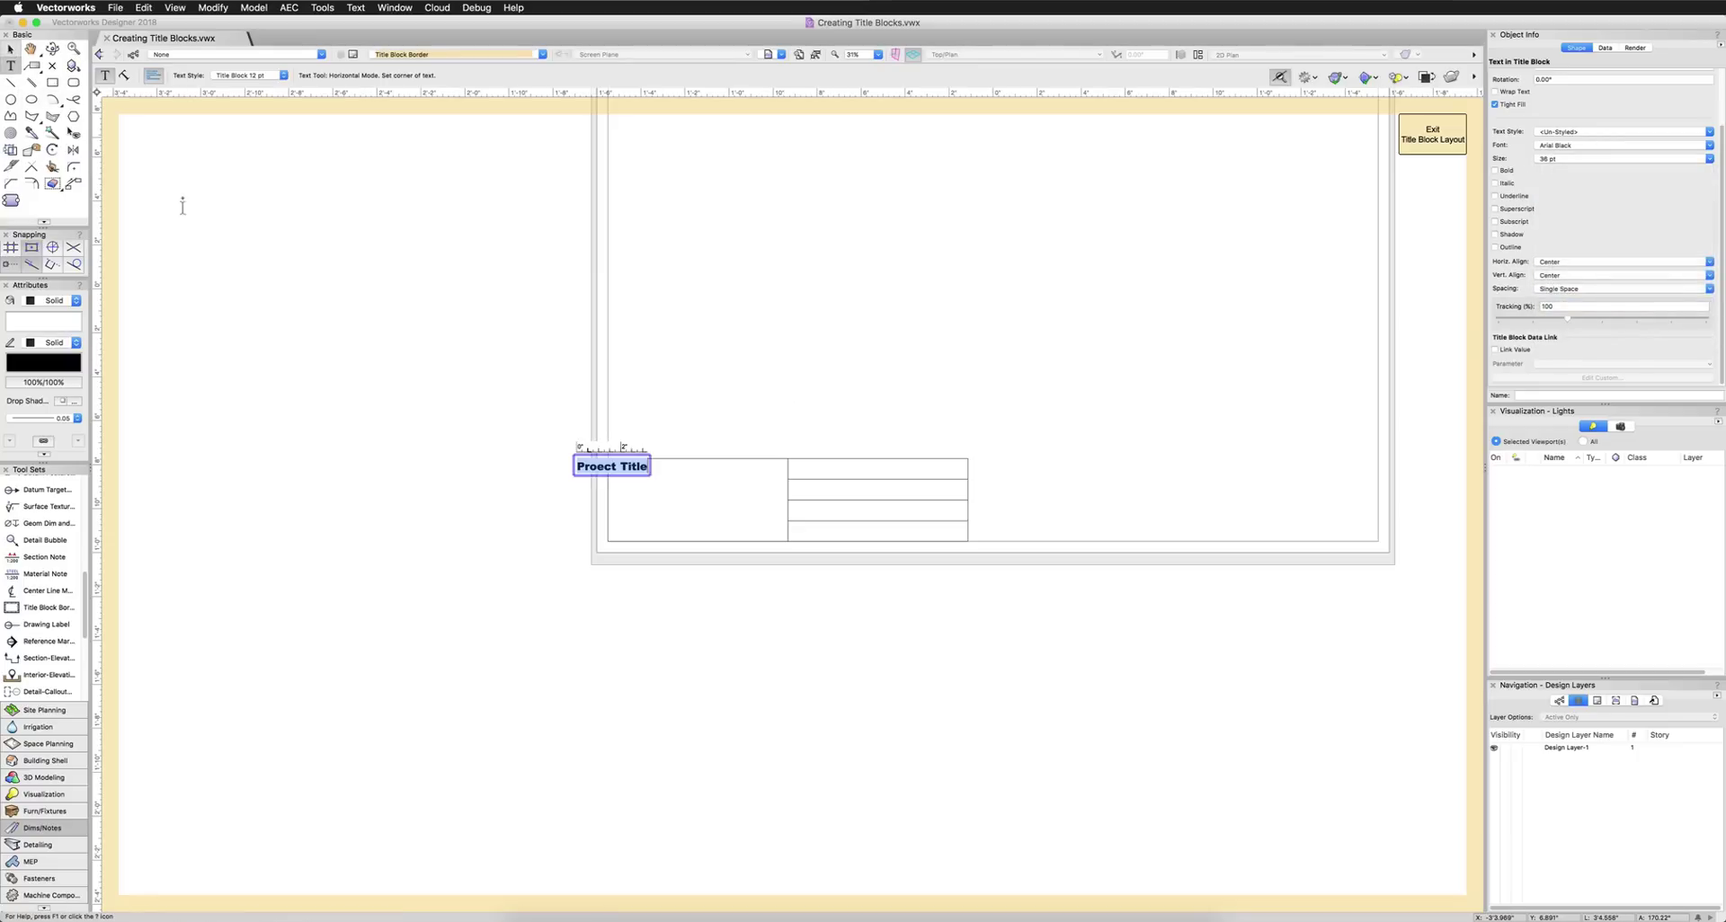
left_click(597, 466)
type("j")
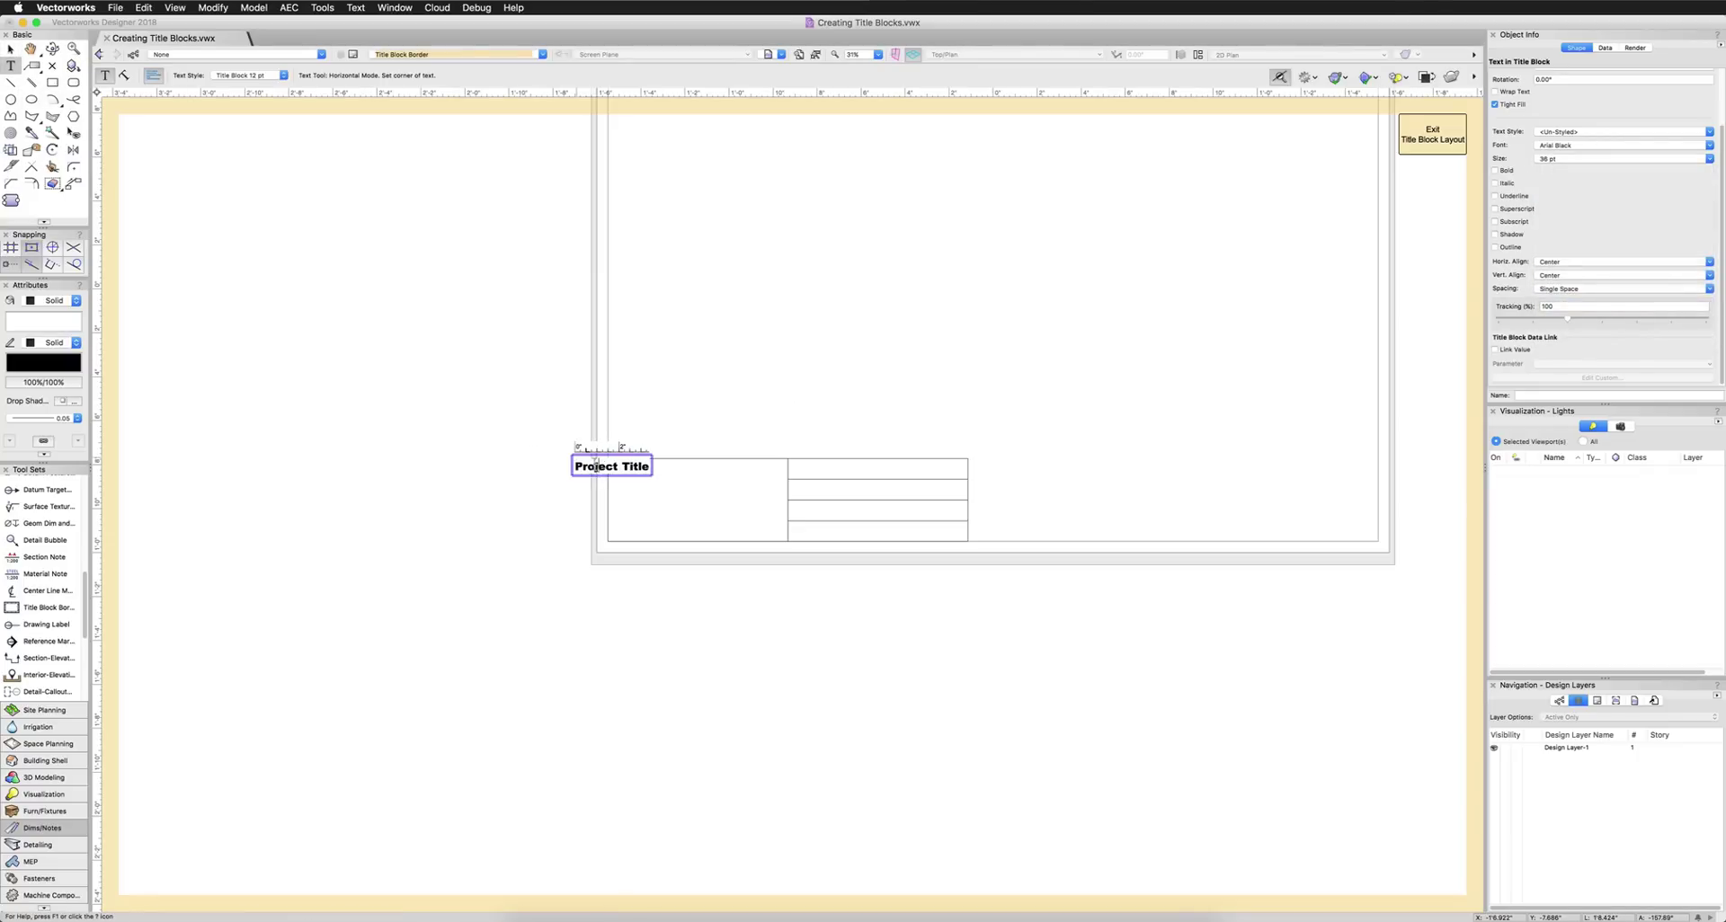
Move the Project Title text inside the title block's left cell and place a copy directly below it.
left_click(11, 50)
left_click_drag(612, 468, 648, 494)
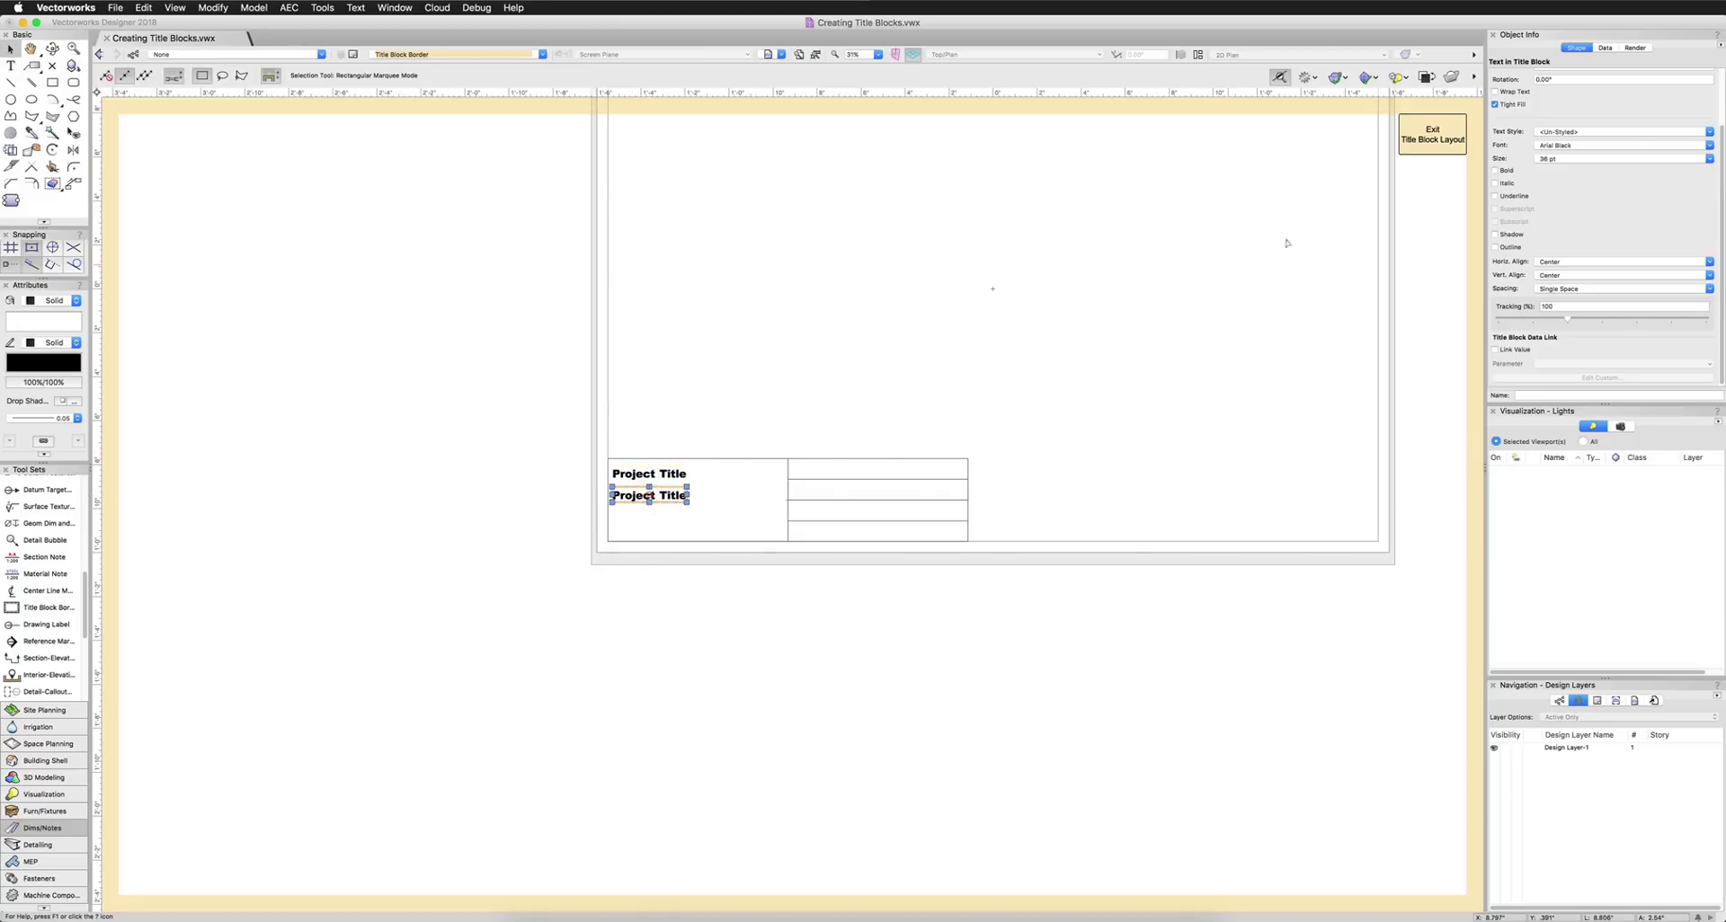
Set the upper Project Title text to 28 pt and align its left edge with the copy below.
left_click(649, 474)
left_click(1555, 158)
left_click(1555, 293)
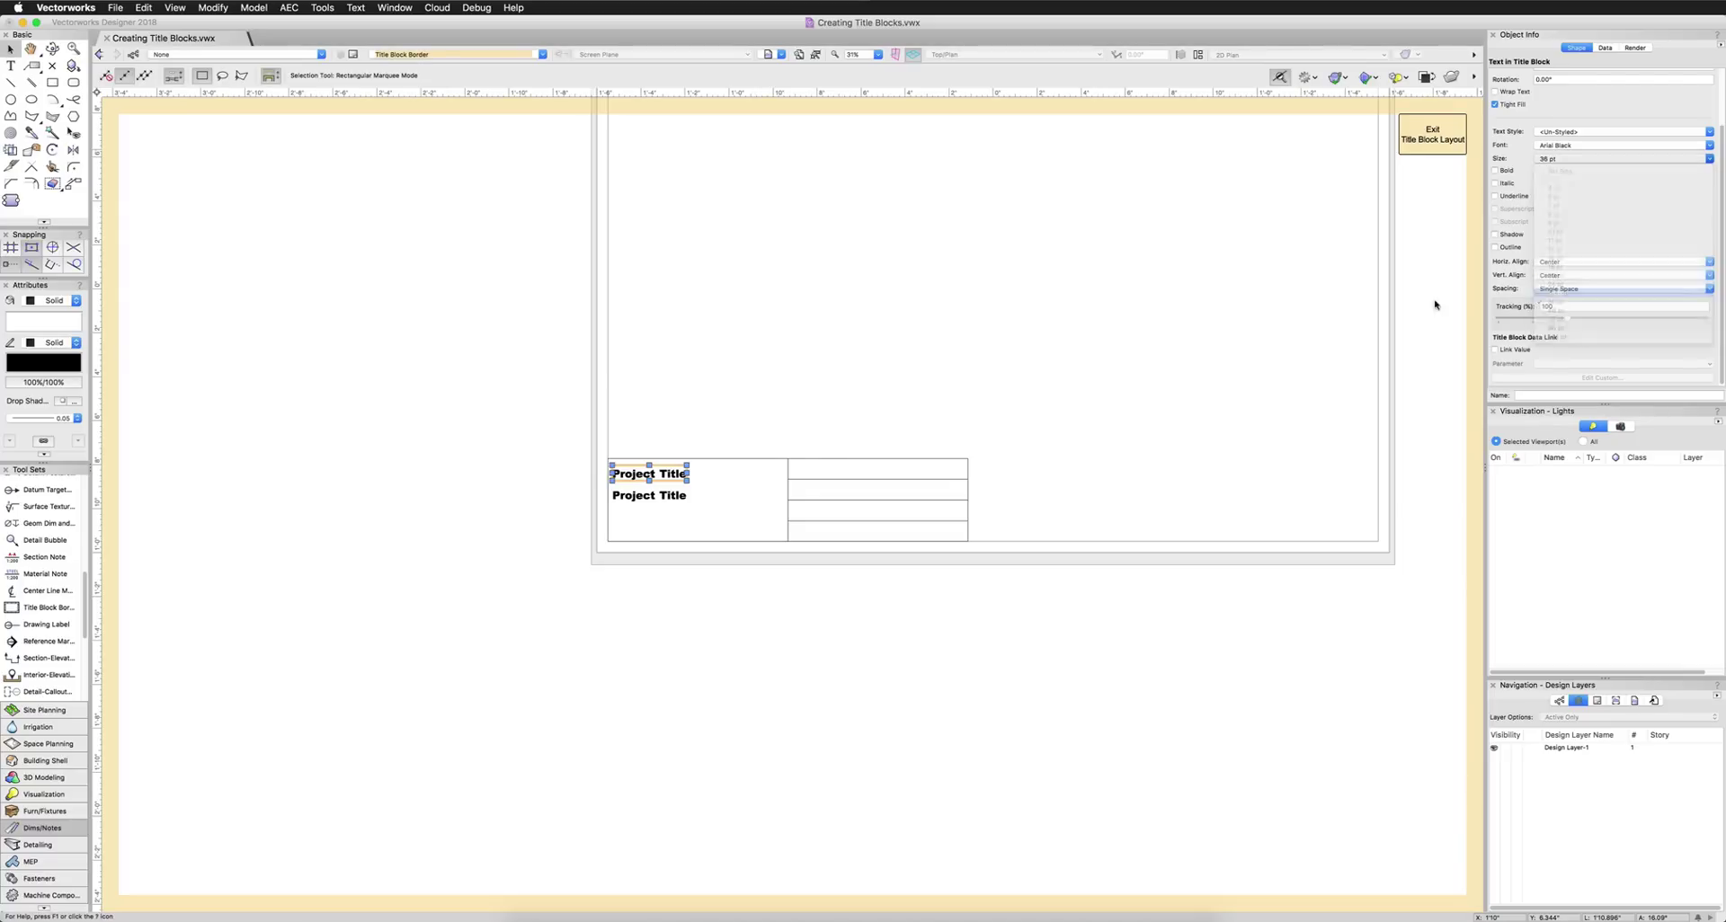
scroll(629, 477, "up", 5)
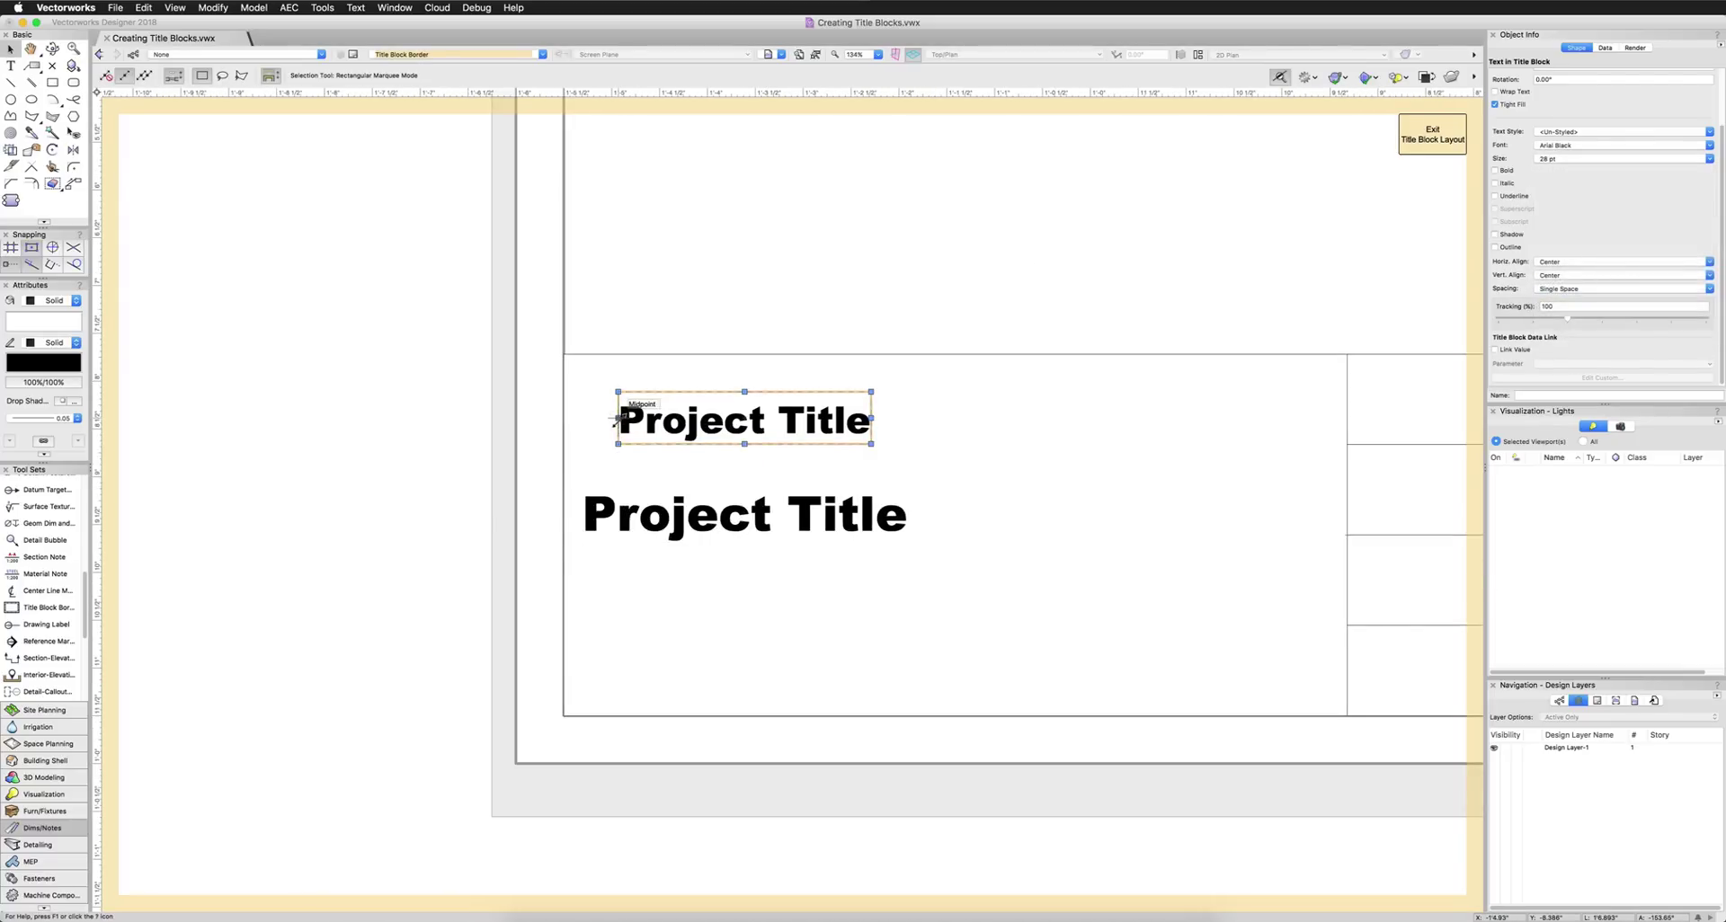
key("x")
left_click_drag(618, 418, 582, 421)
Link the lower Project Title text to the Project Data: Project Name parameter and exit the title block layout.
left_click(674, 516)
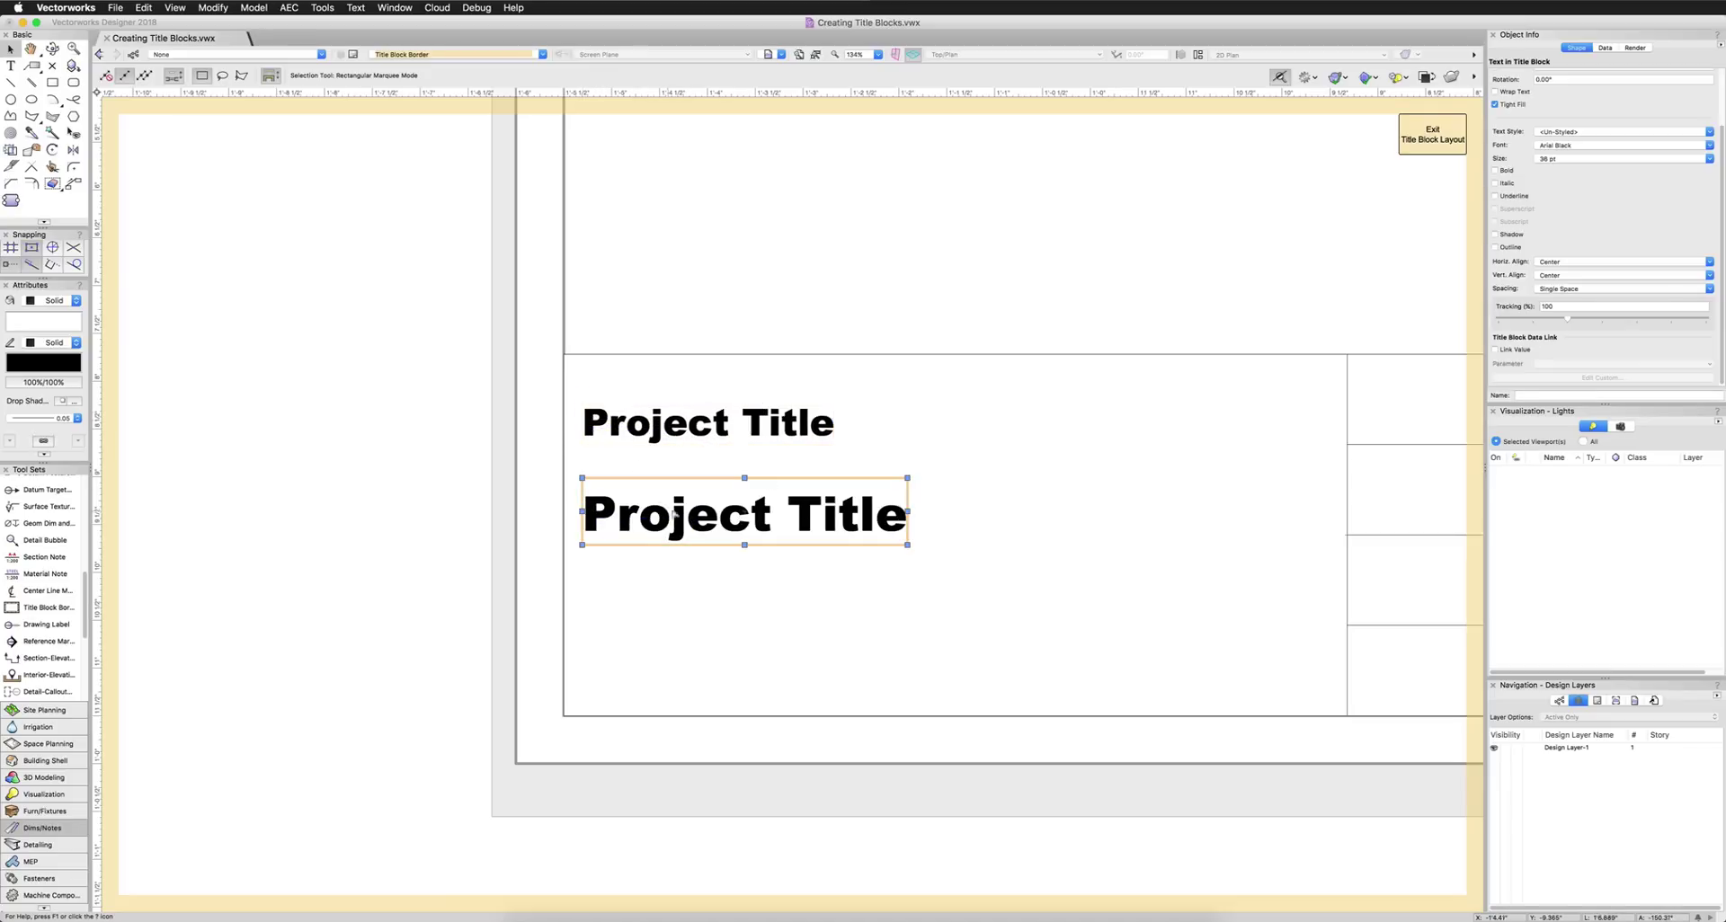
left_click(1497, 349)
left_click(1569, 365)
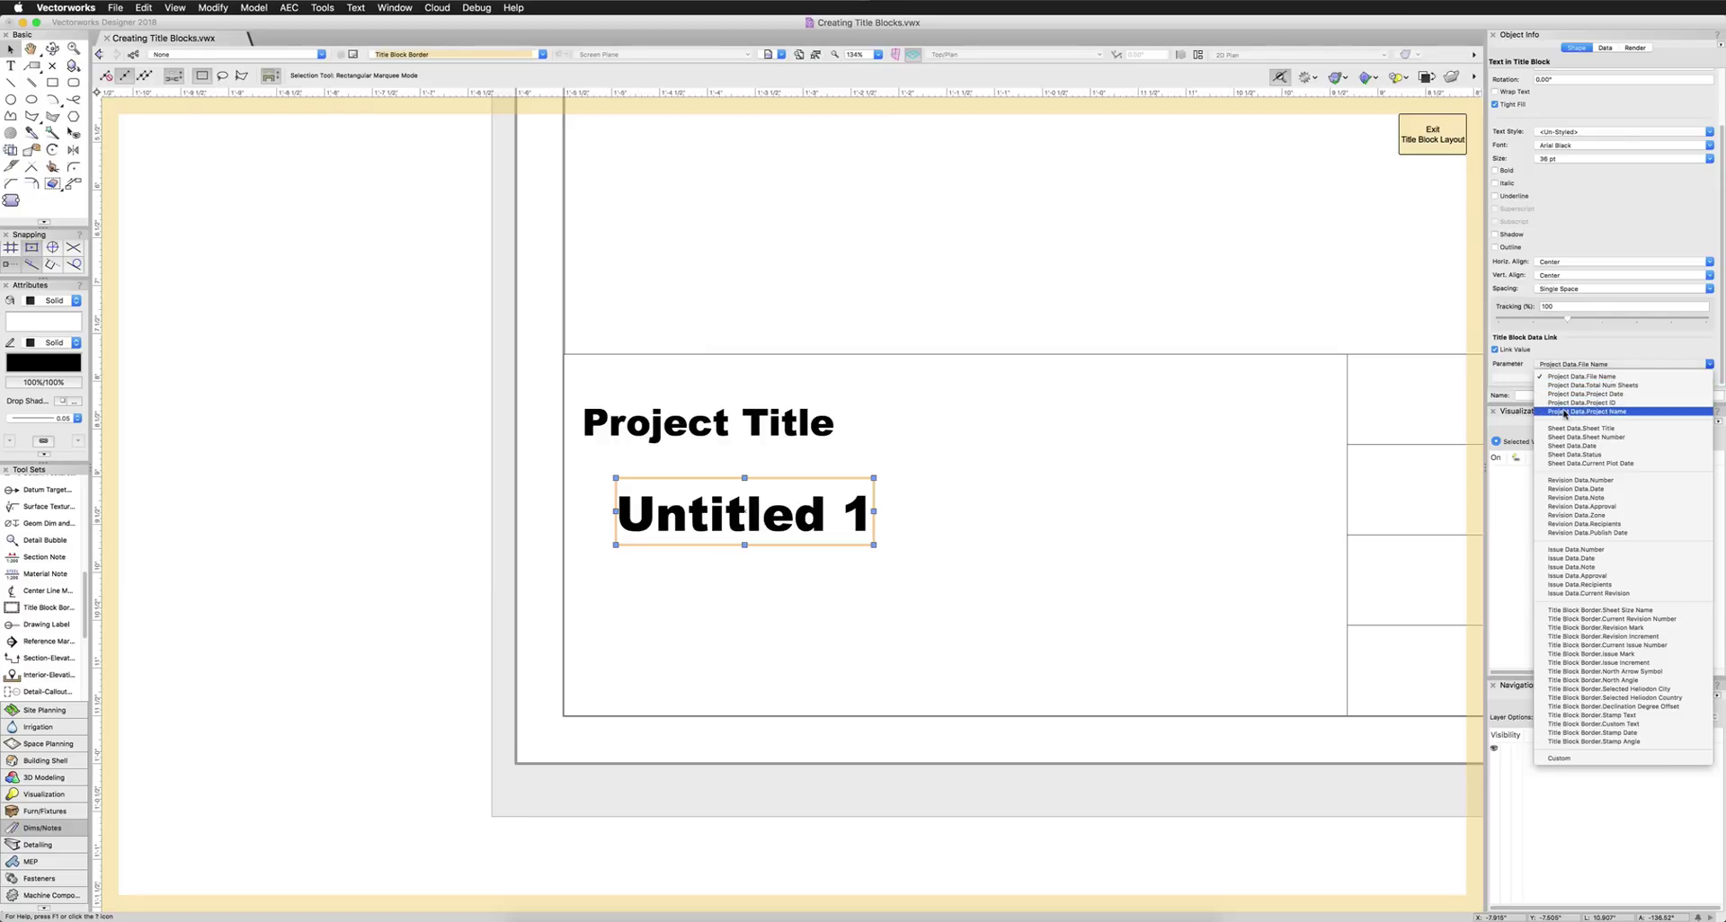
left_click(1564, 412)
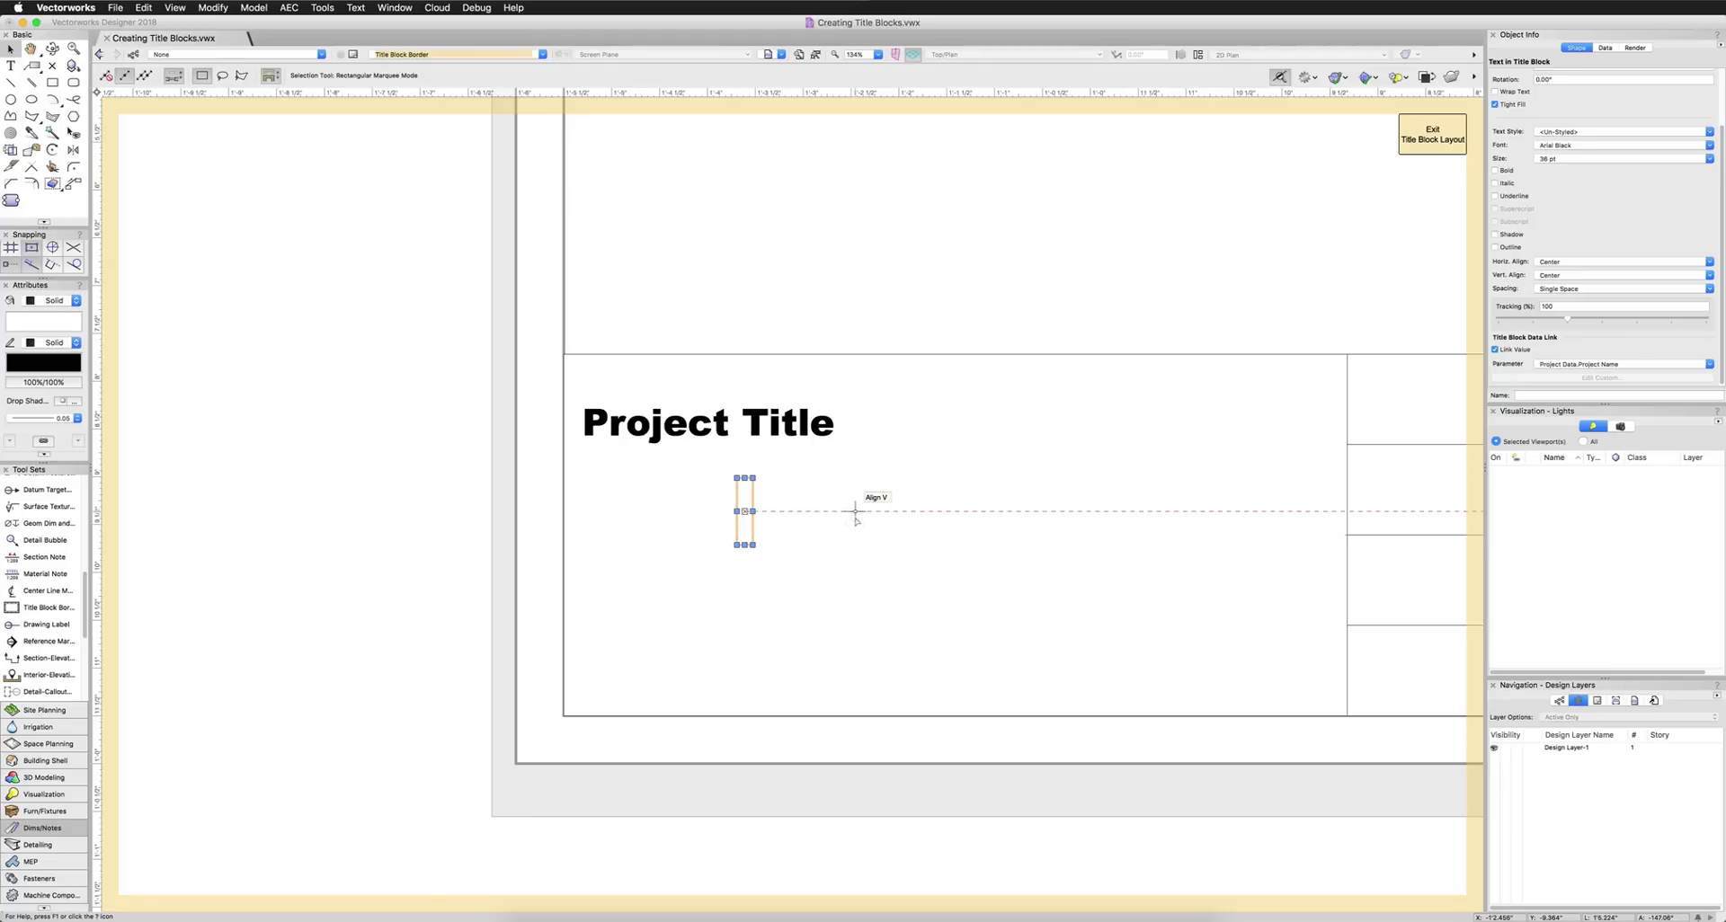
left_click(1426, 144)
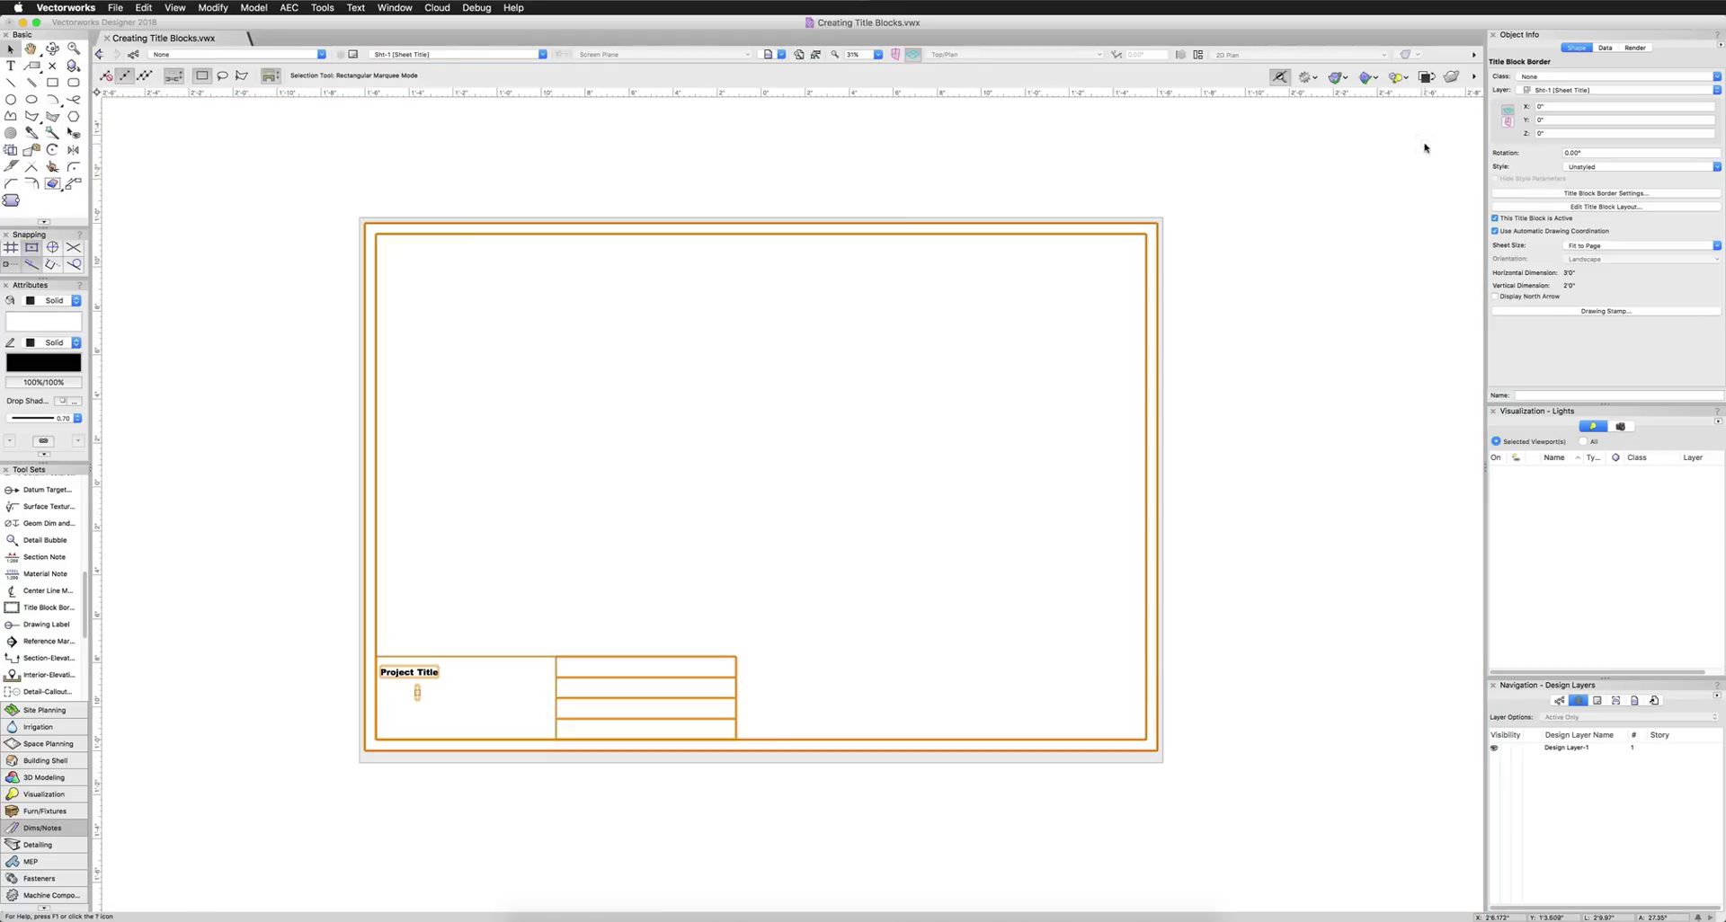
Set the Project Name in the title block border's project data to "Creating Title Blocks".
left_click(1533, 193)
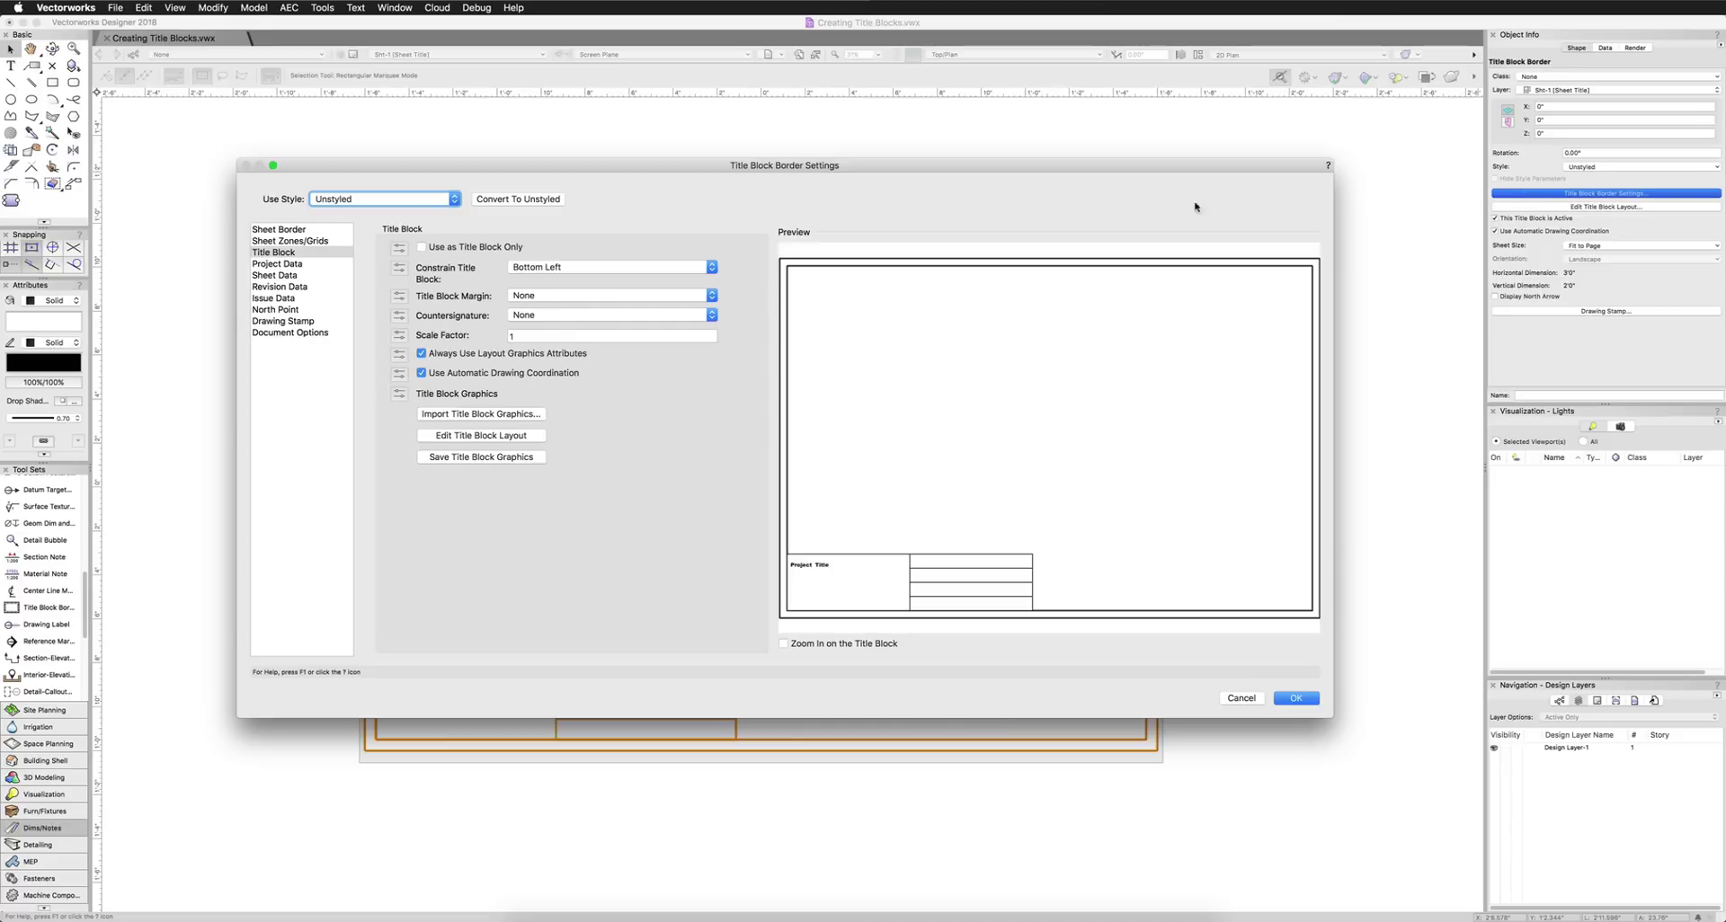
left_click(305, 265)
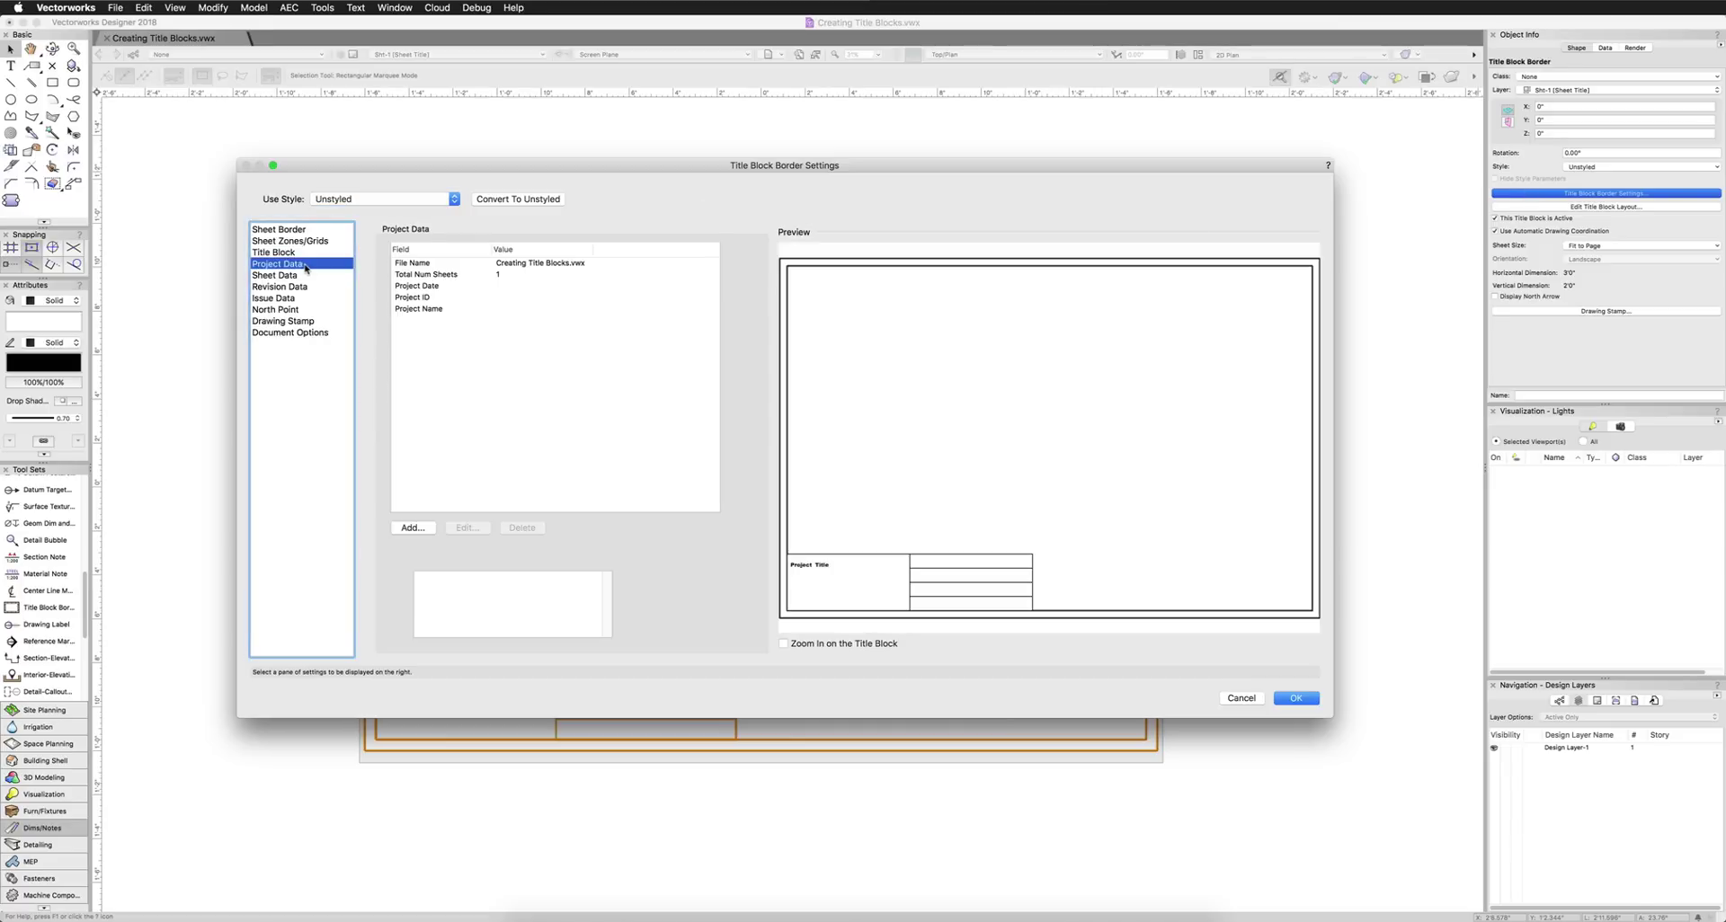
left_click(432, 309)
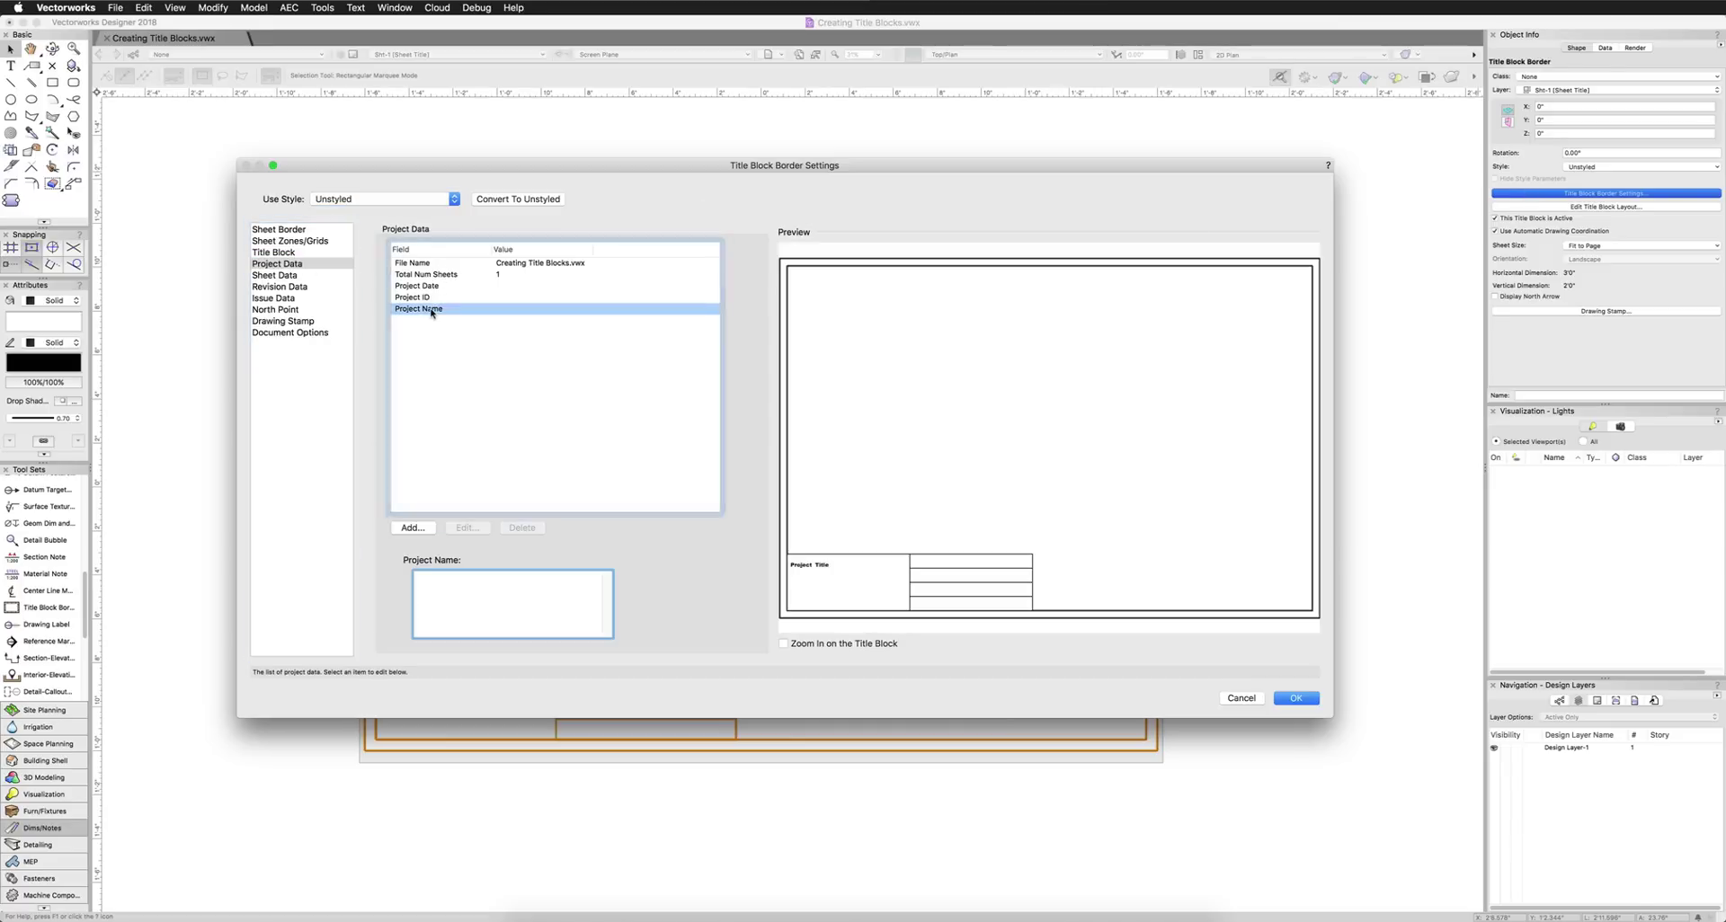
left_click(452, 596)
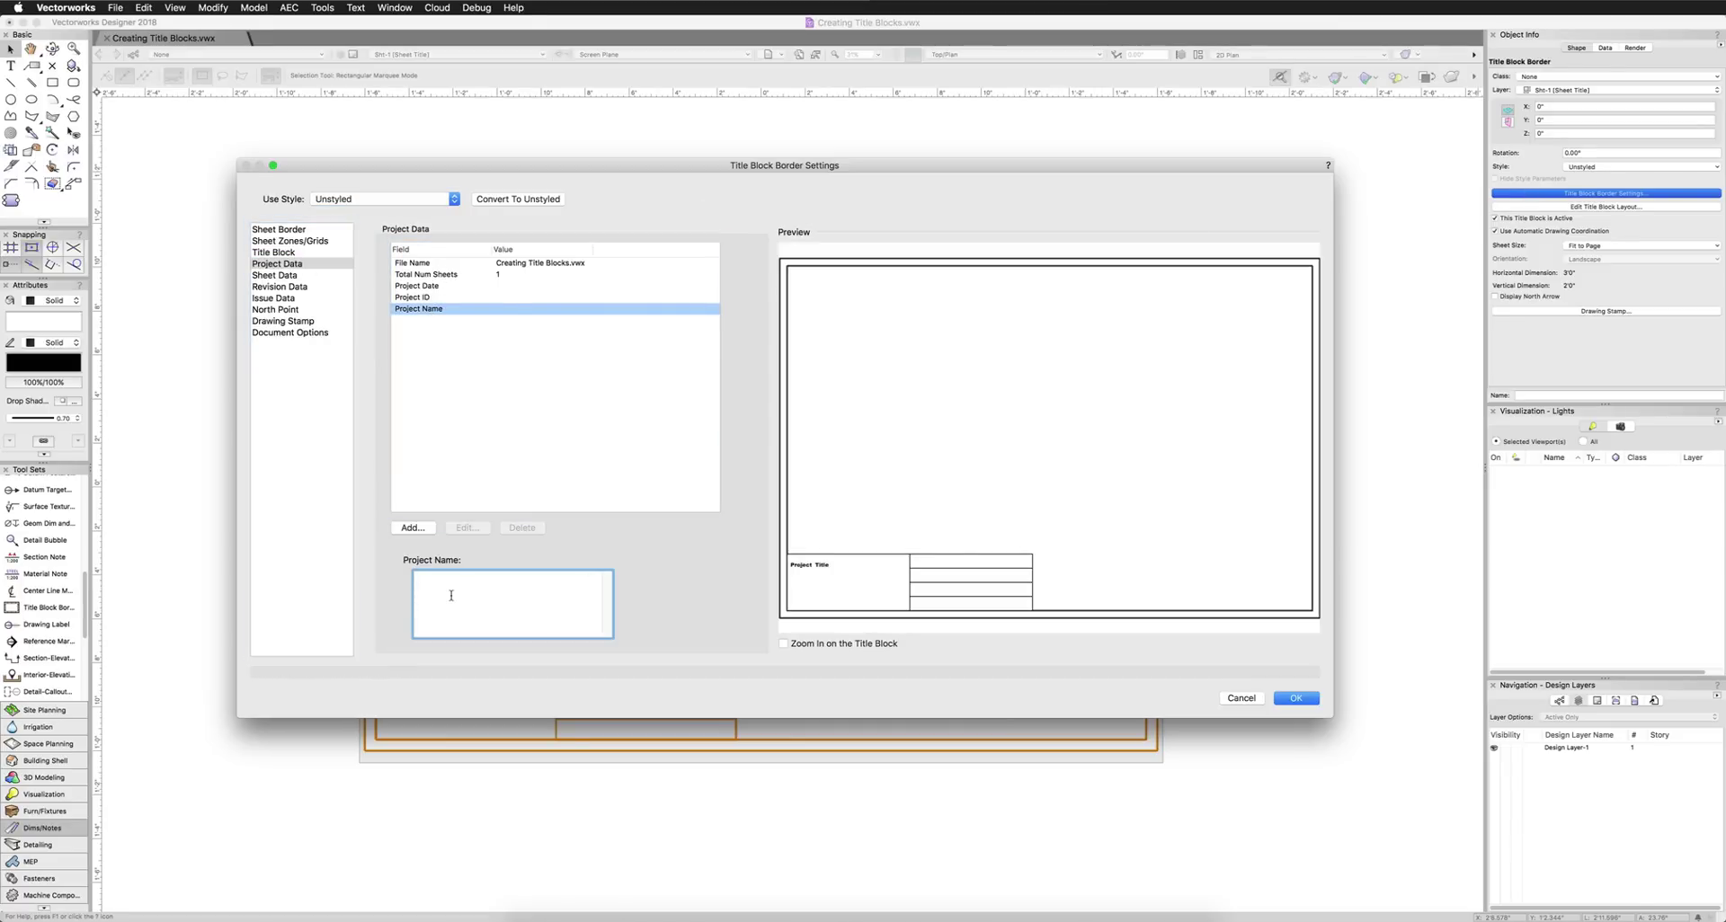
type("Creating Title Blocks")
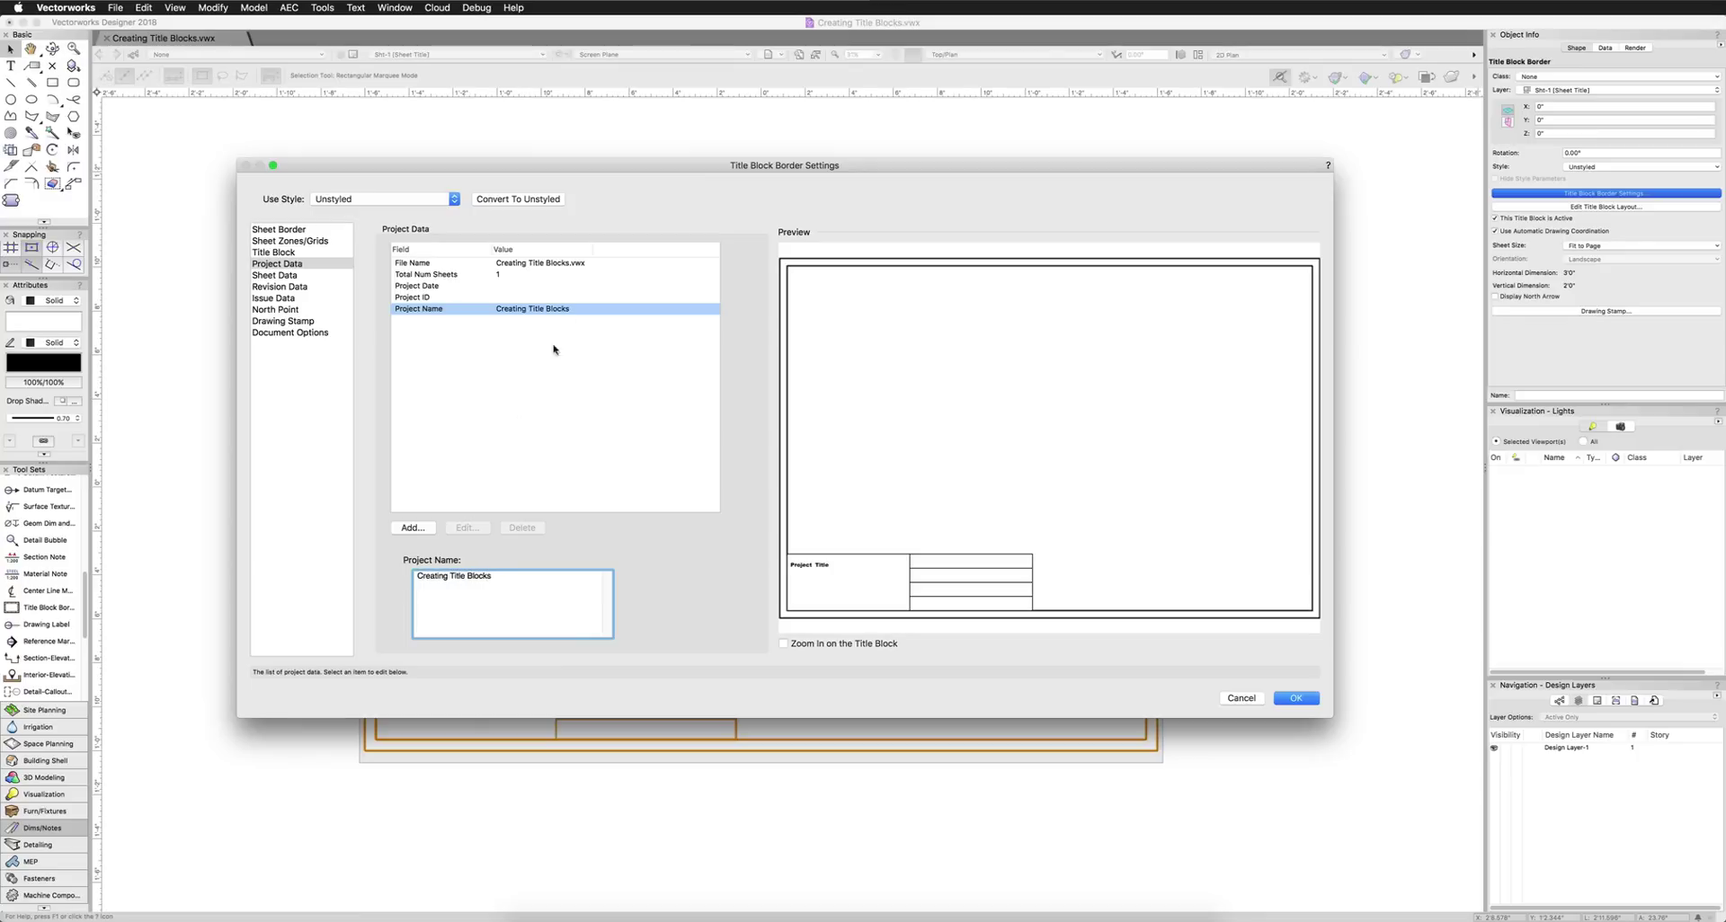
Set the Project ID to 12345 and the Project Date to Nov 2017, and apply the title block border settings.
left_click(558, 297)
left_click(453, 578)
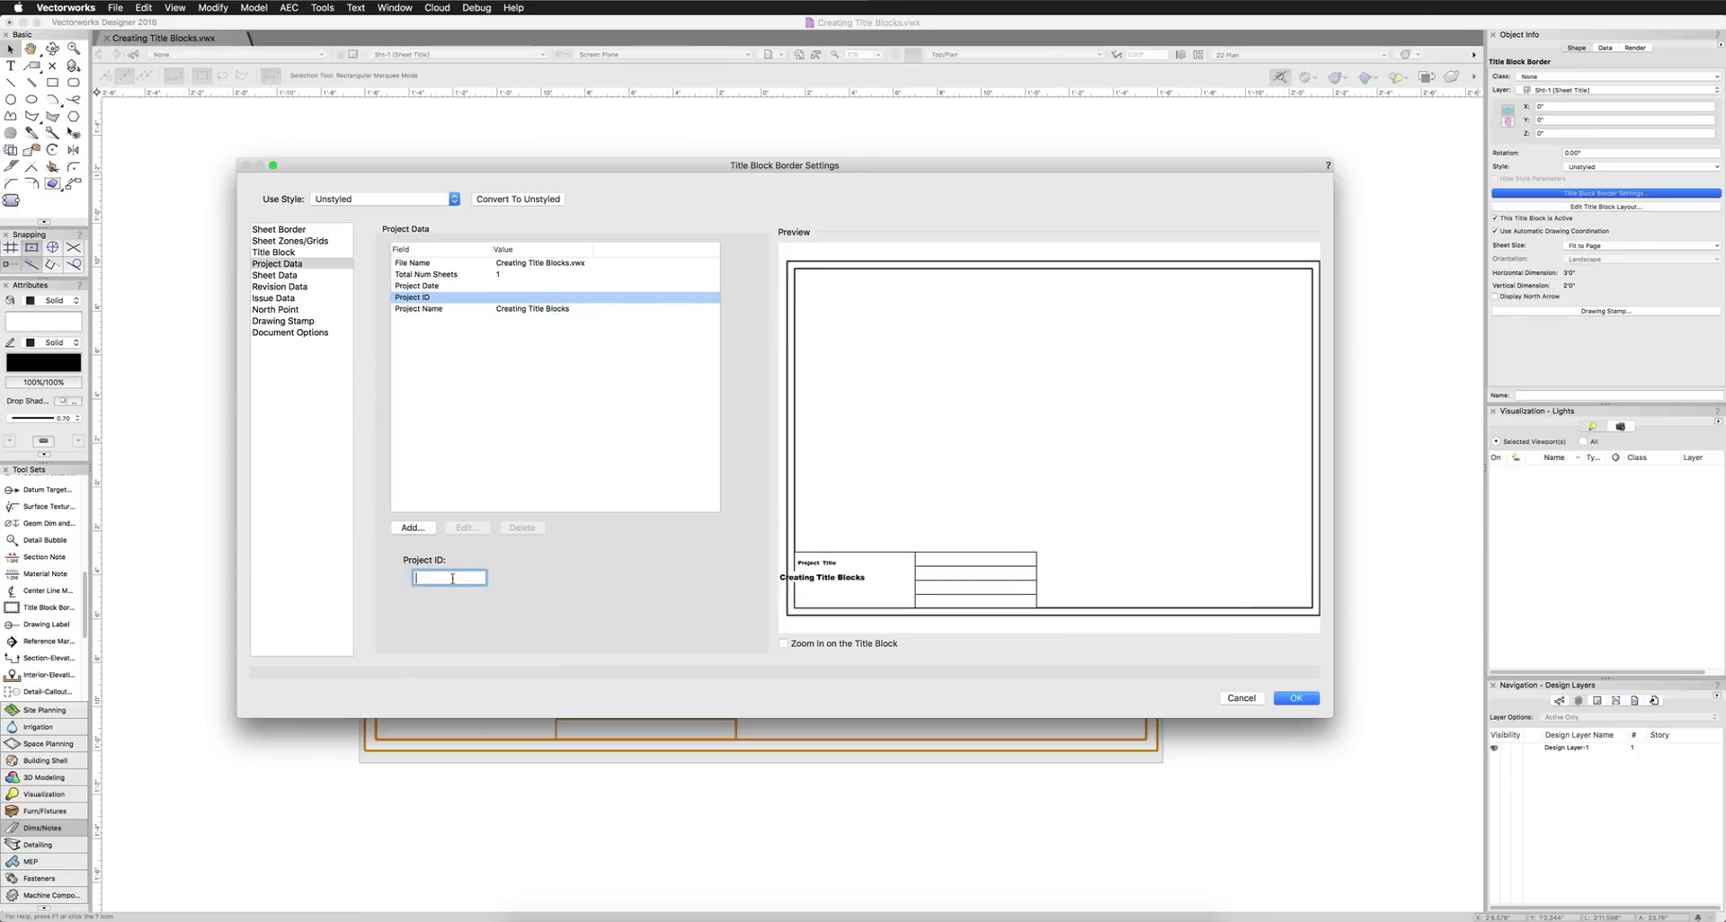
left_click(516, 286)
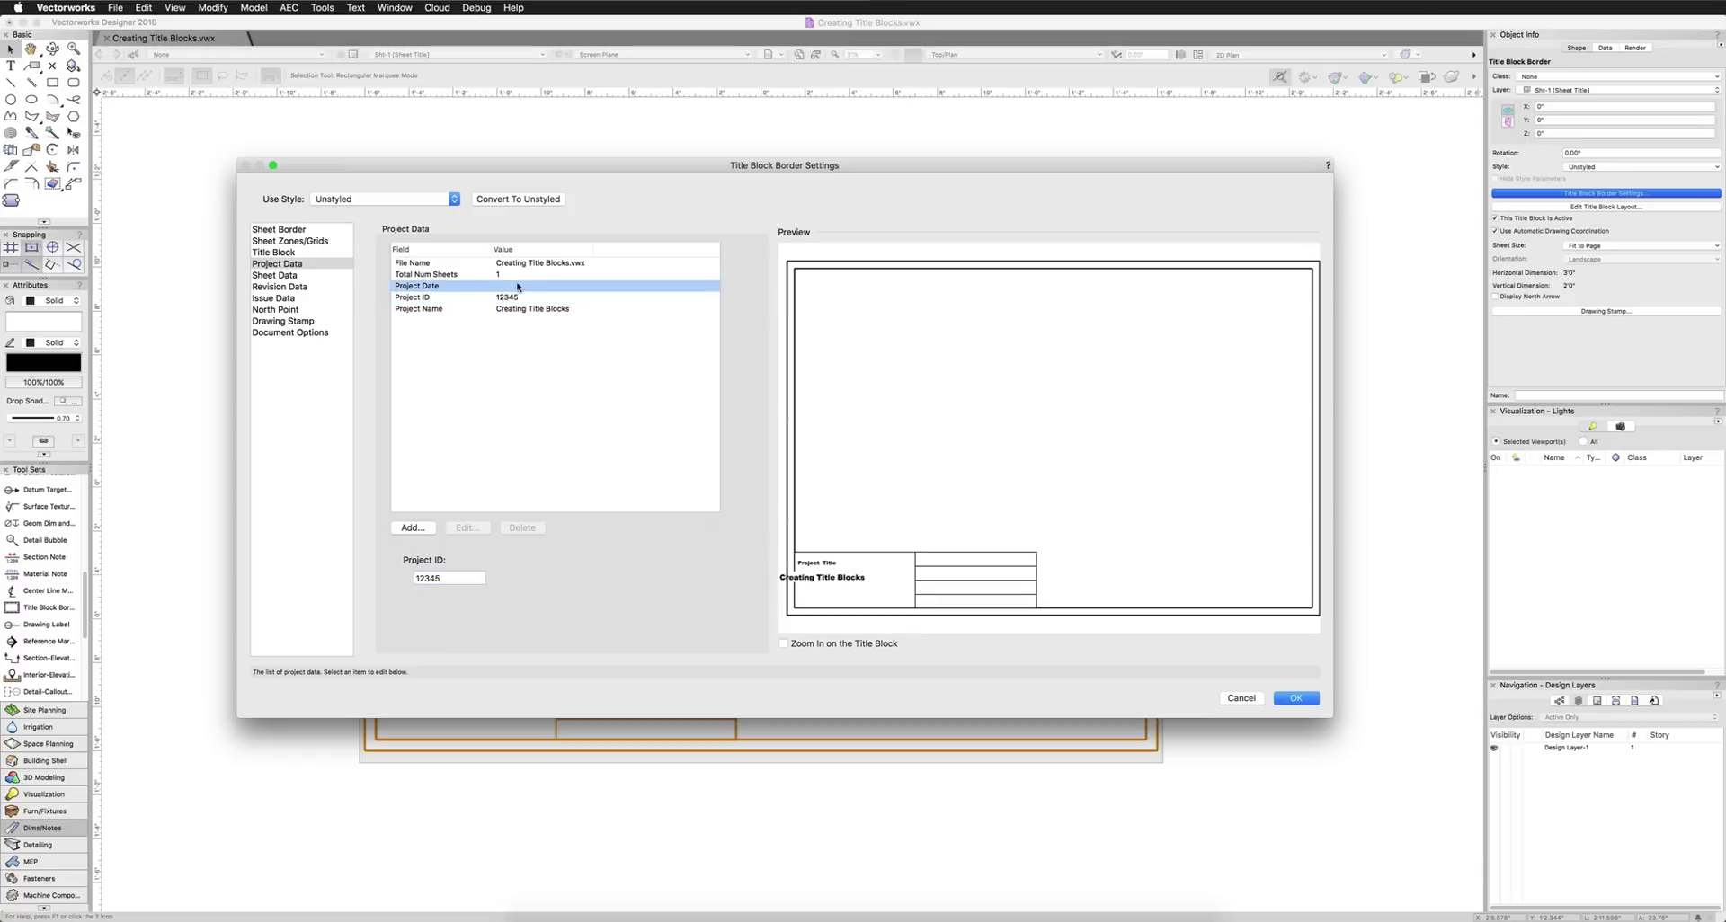
left_click(433, 576)
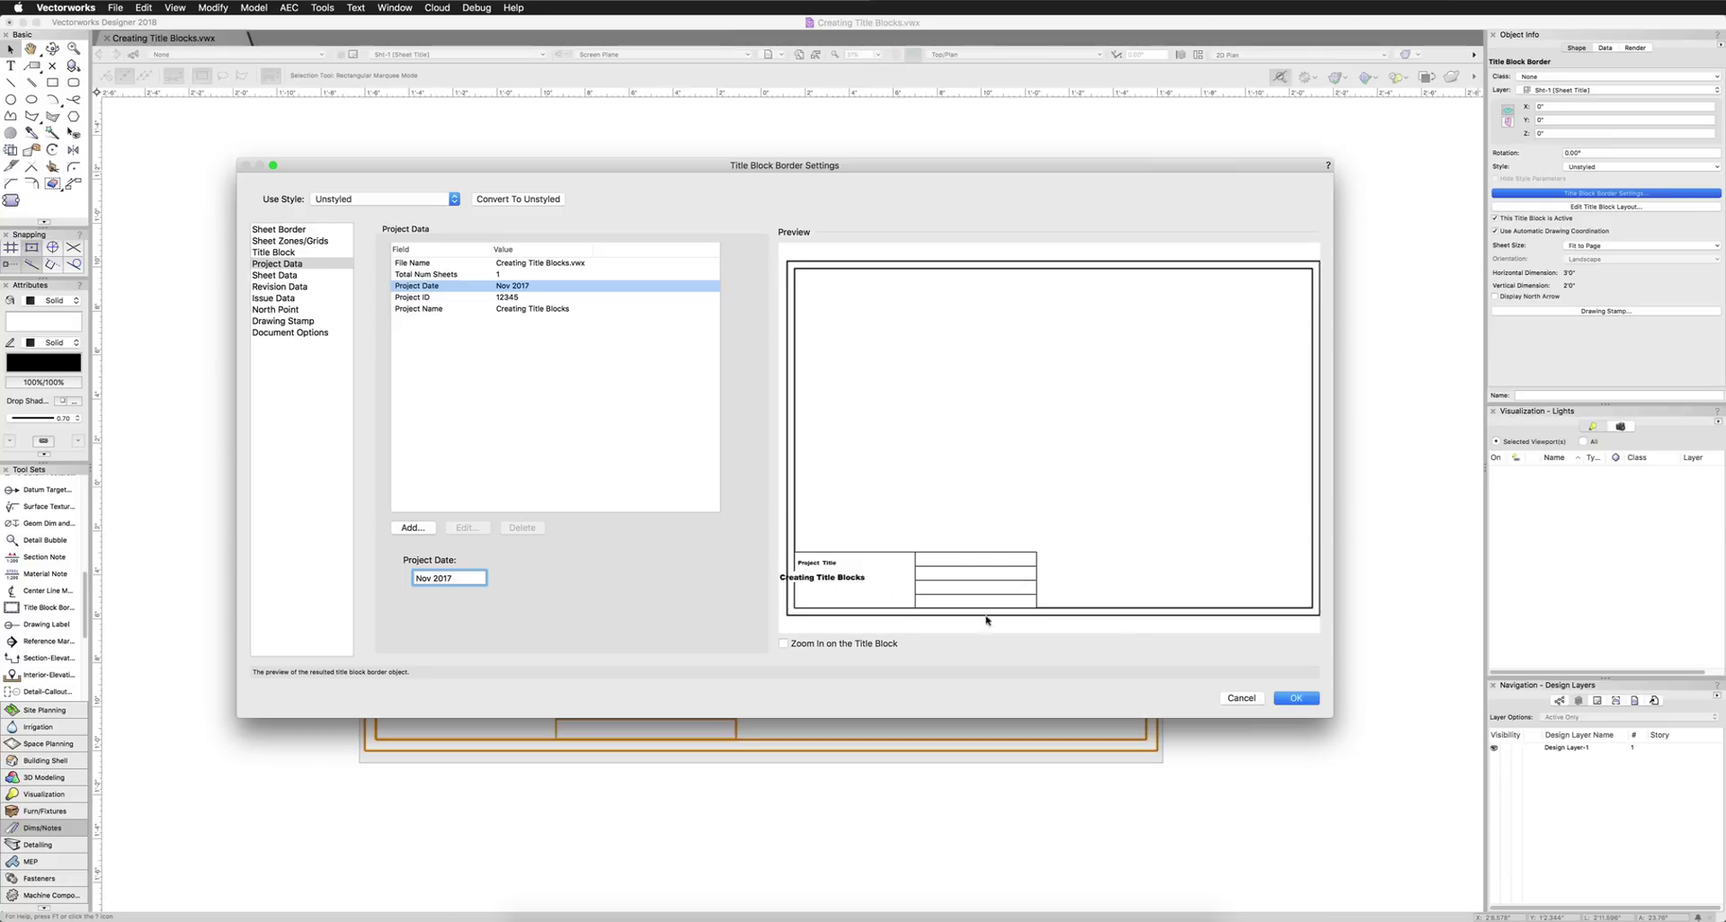
left_click(1292, 698)
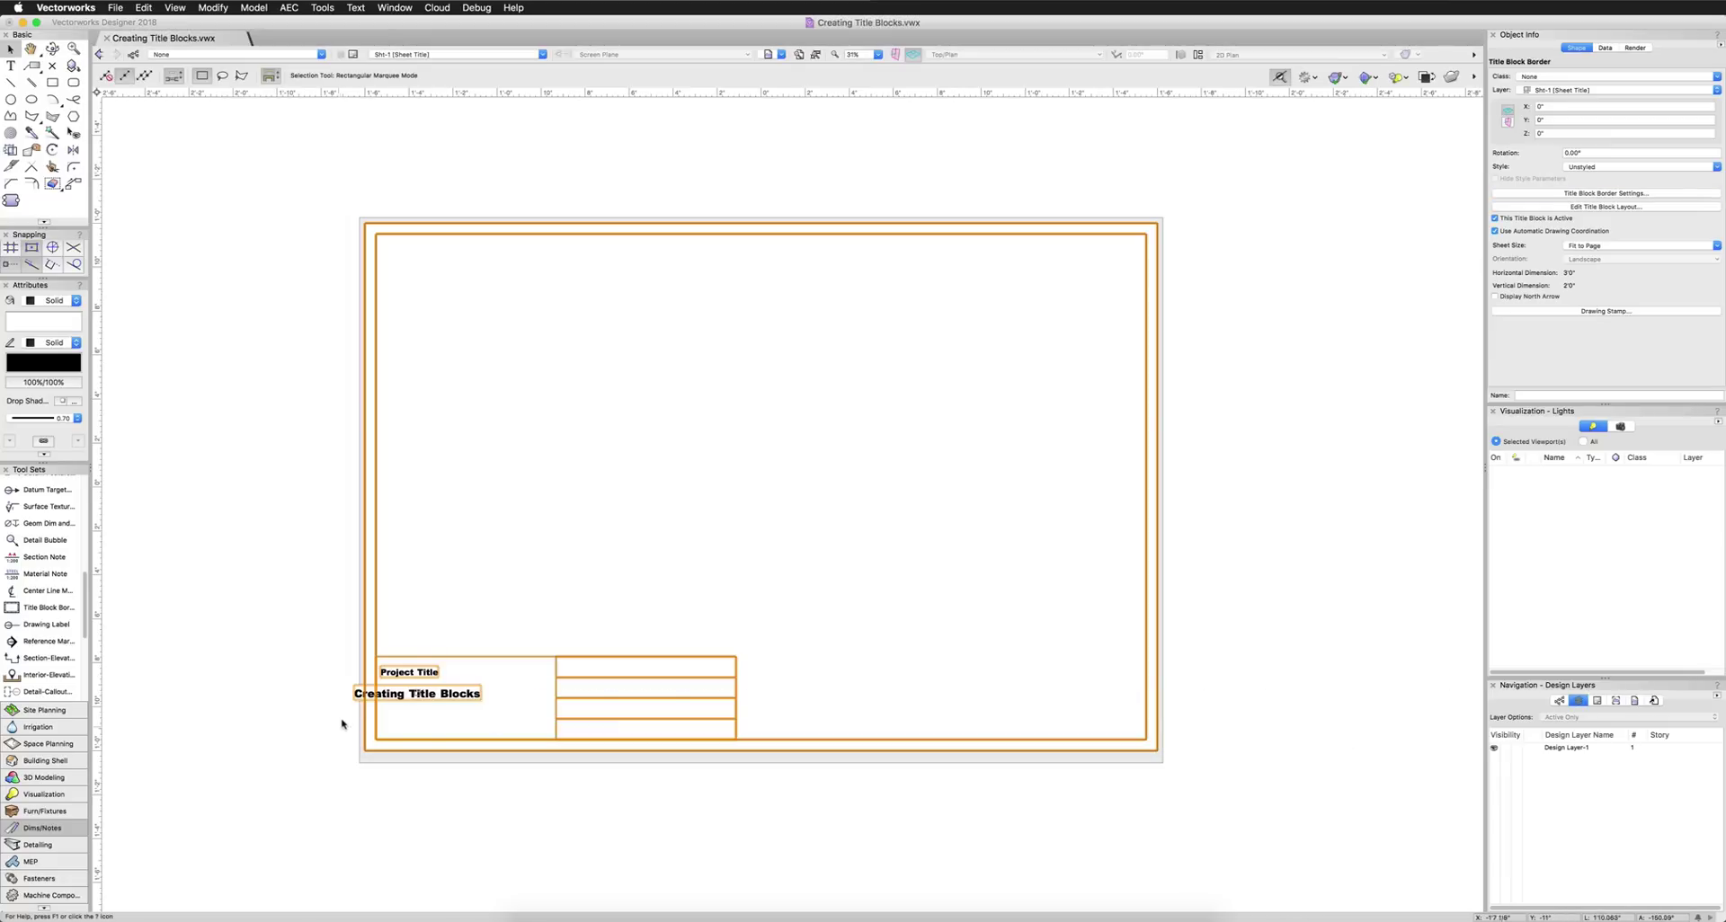
Reopen the title block layout, fit the linked project name's text box to the left cell's width and left-align its text.
double_click(426, 695)
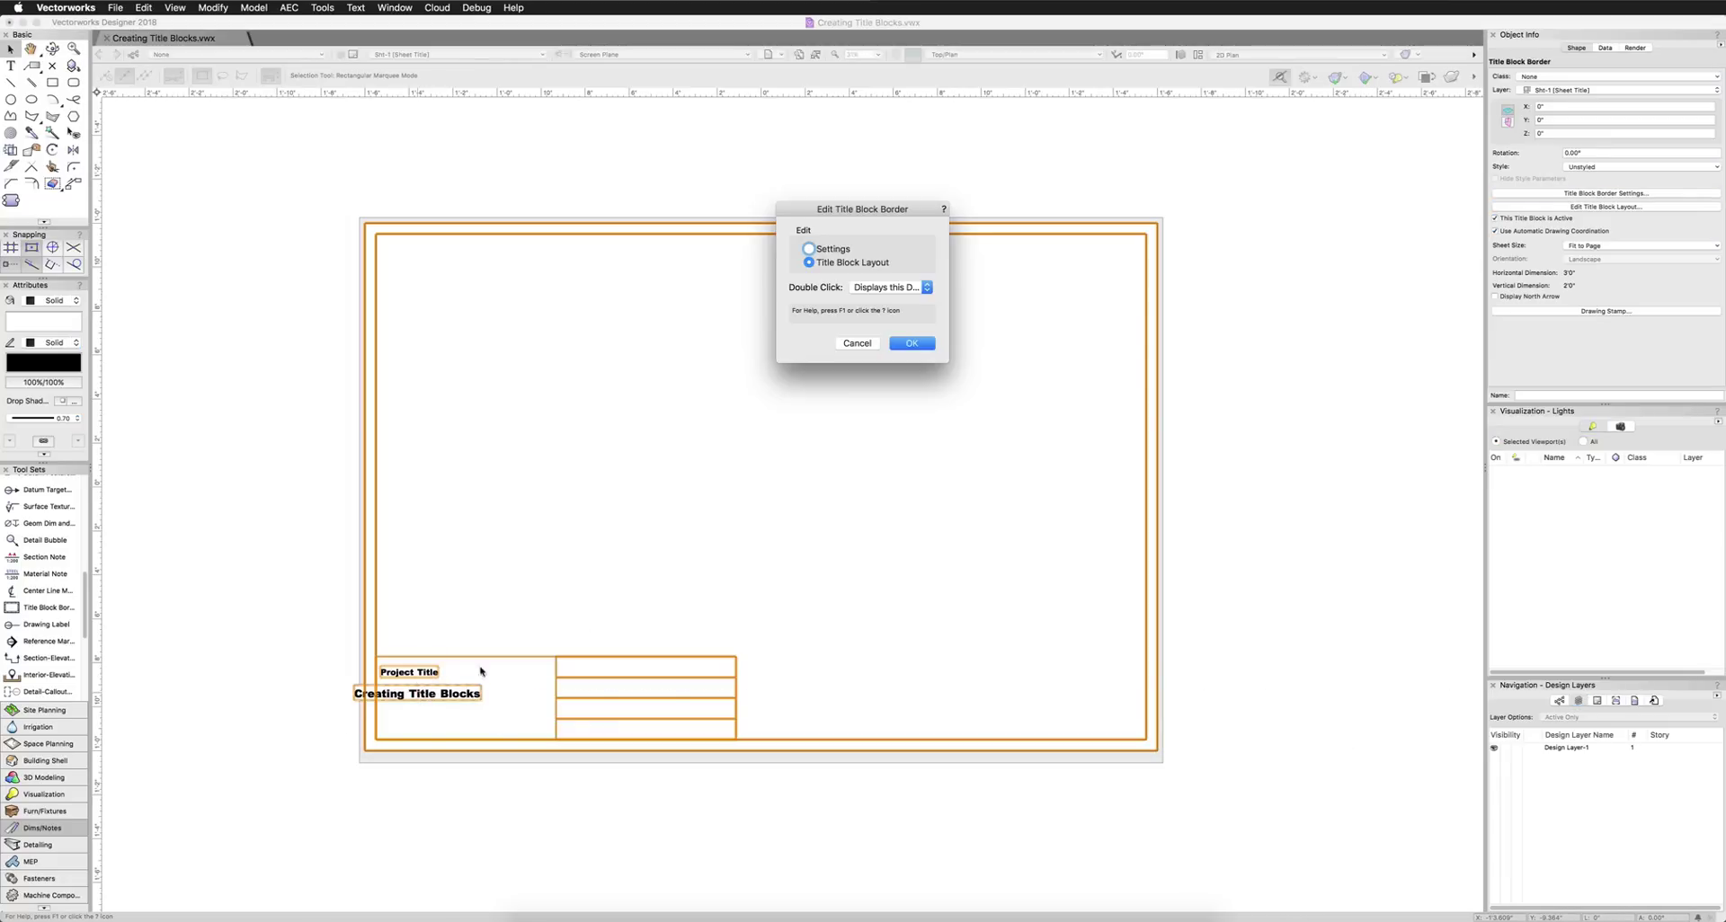
left_click(909, 340)
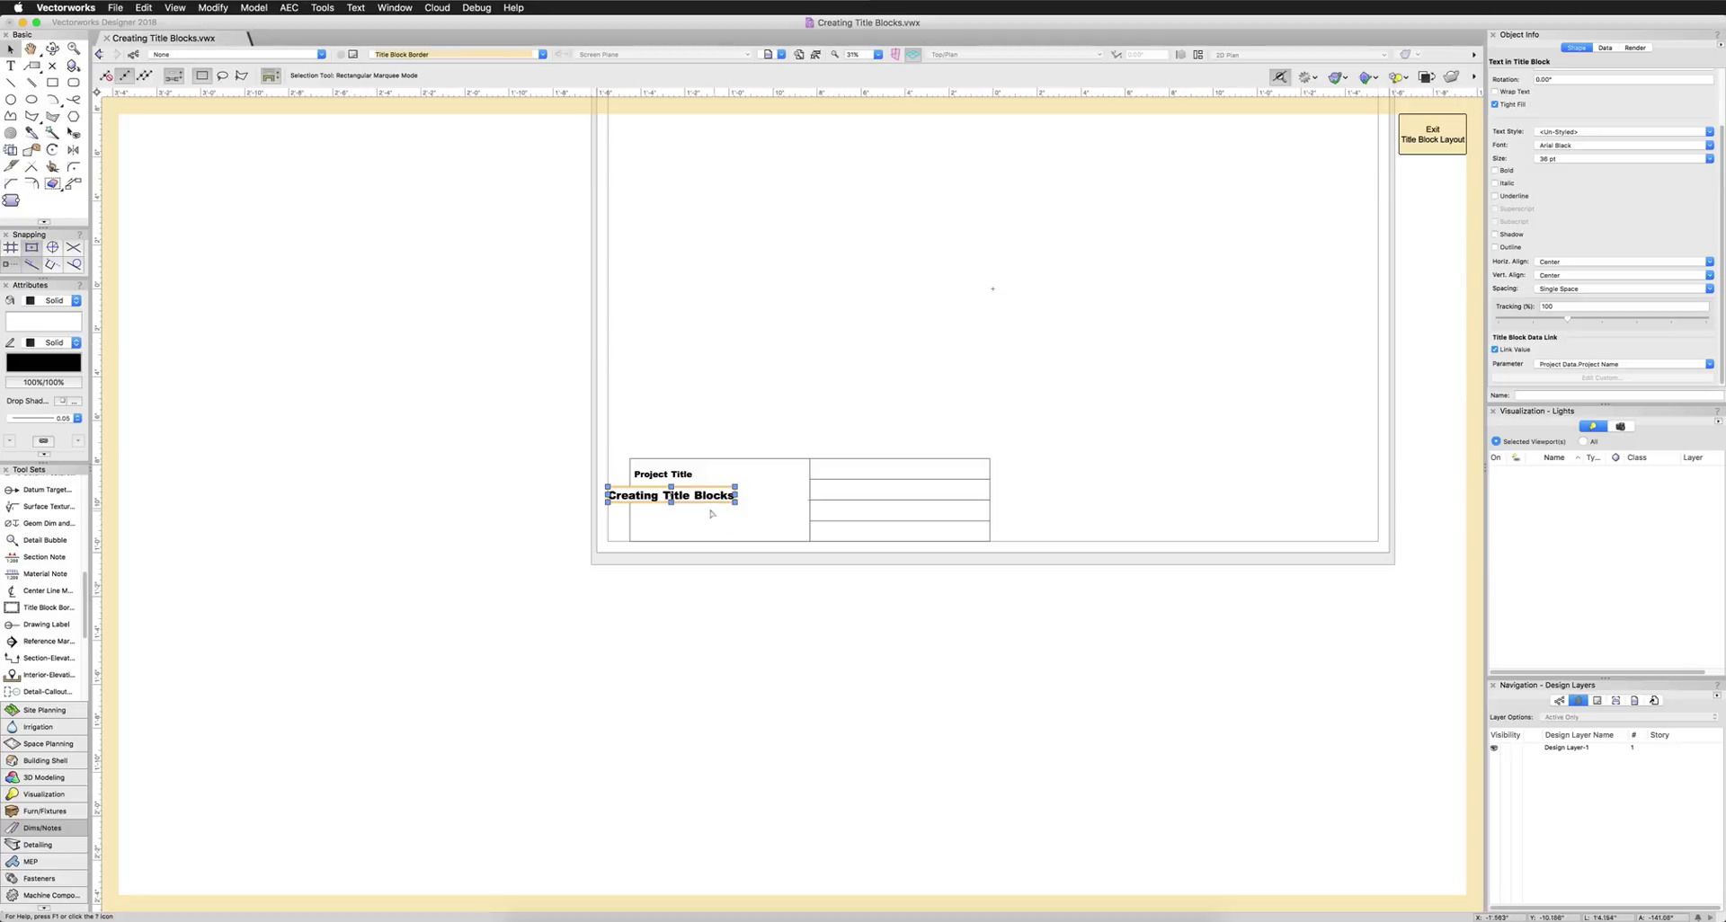
scroll(708, 509, "up", 2)
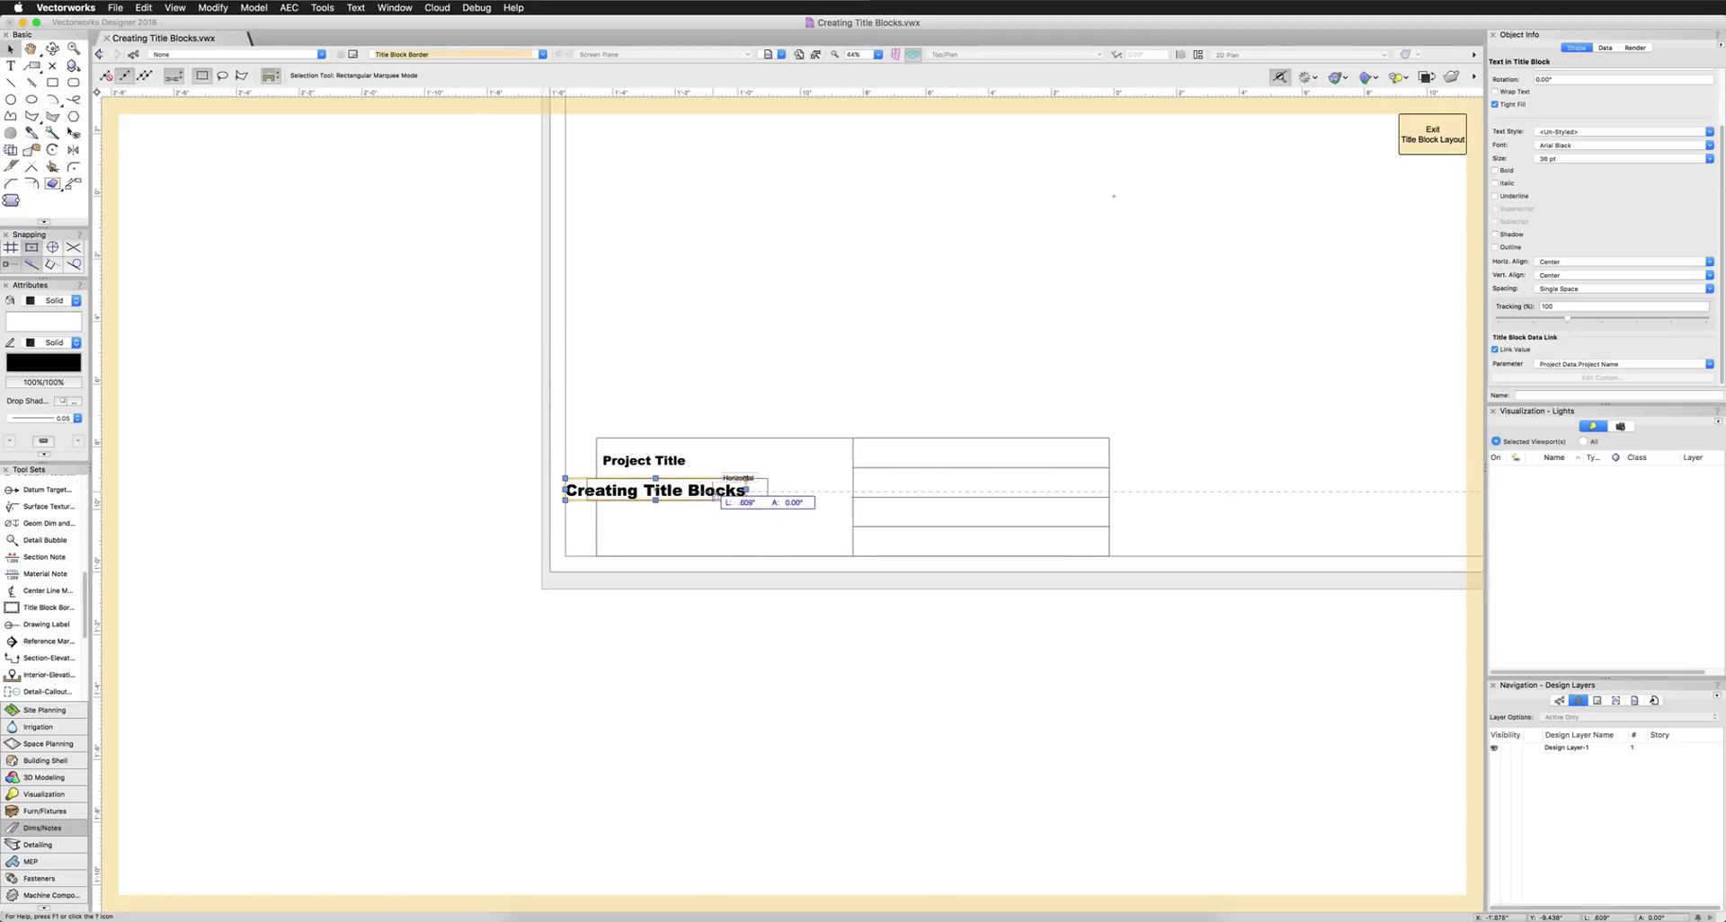
left_click_drag(737, 491, 852, 489)
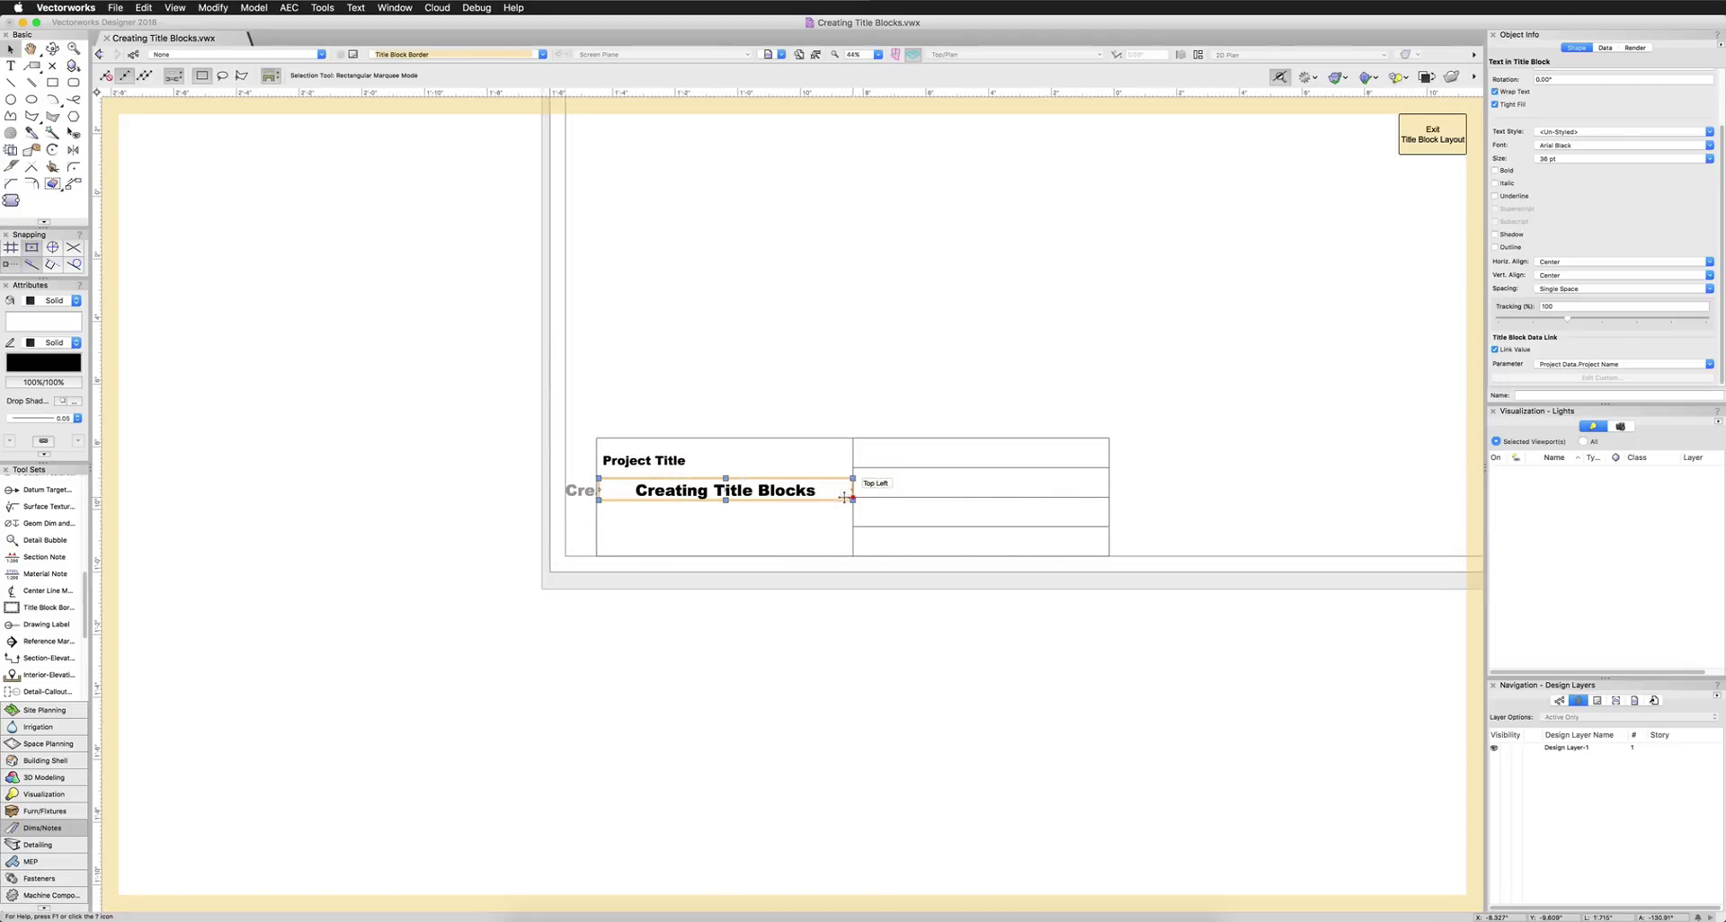
left_click(1548, 263)
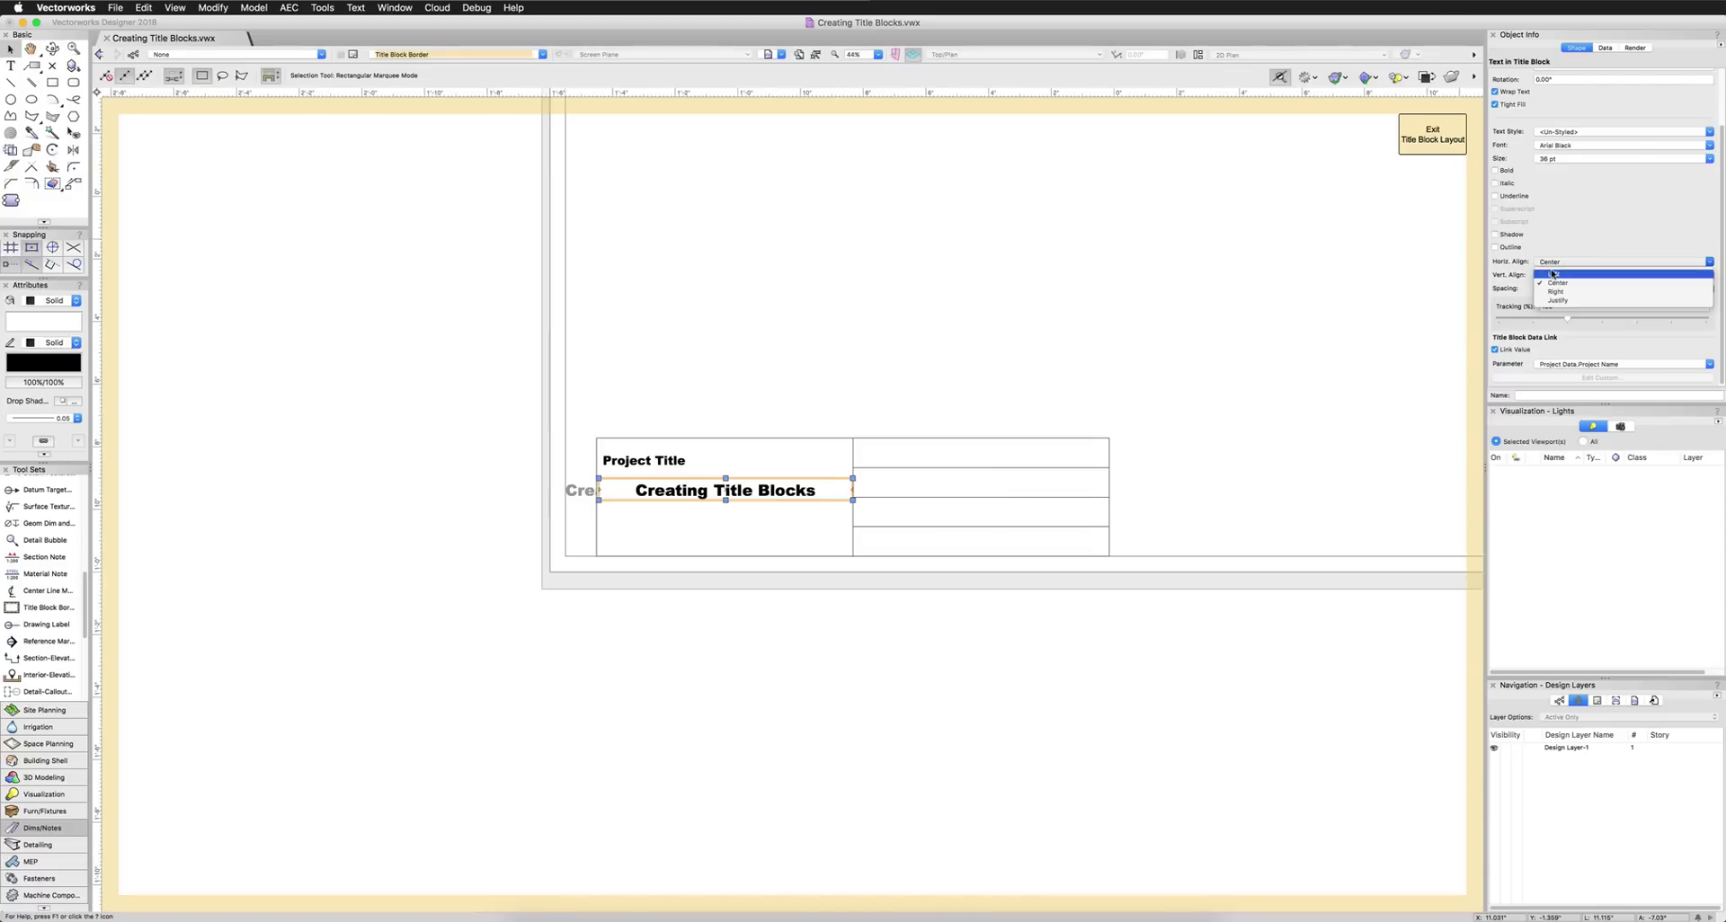
left_click(1551, 274)
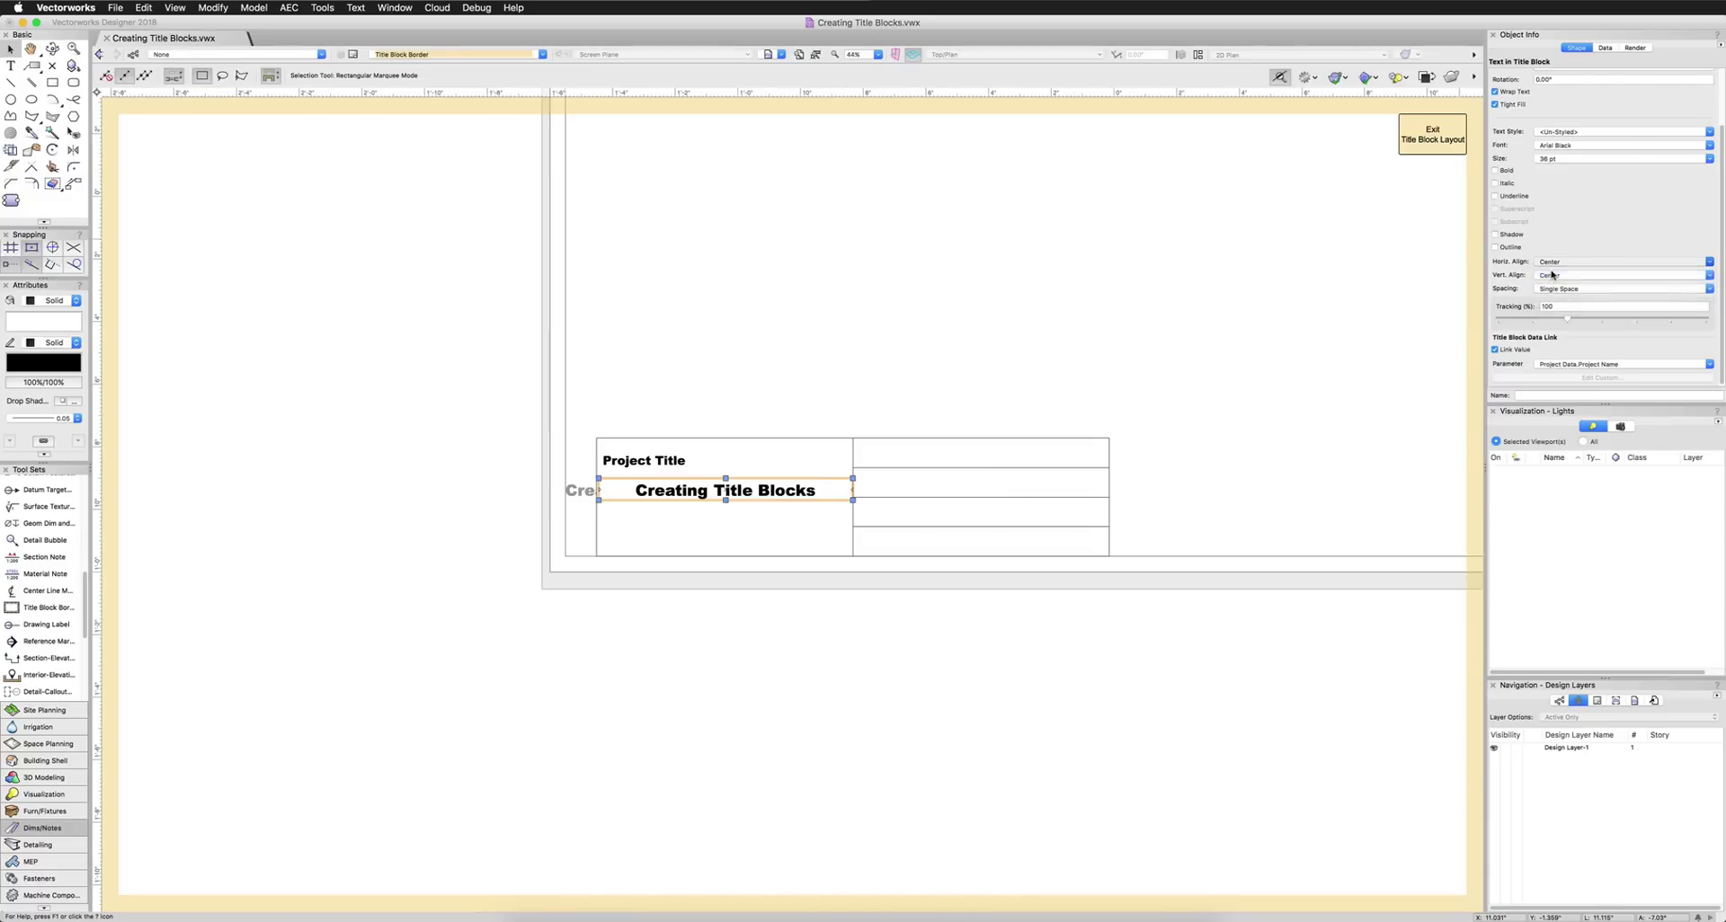
left_click(1356, 319)
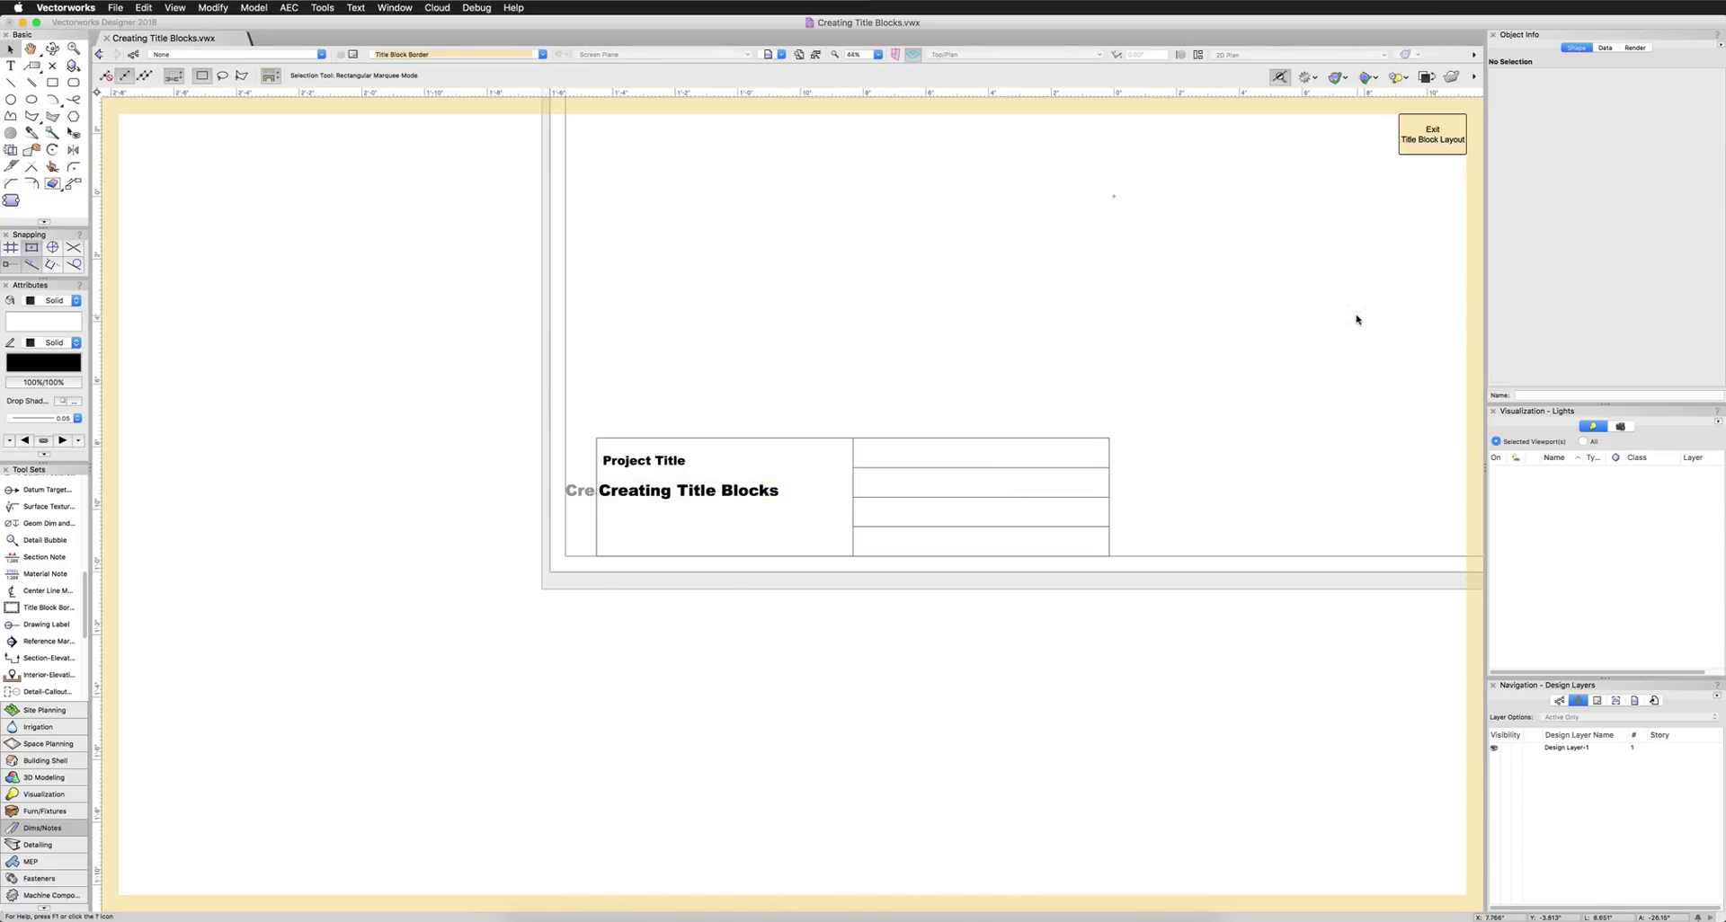
Toggle Wrap Text on the linked project name text and stretch its box back to the cell's right edge.
left_click(710, 494)
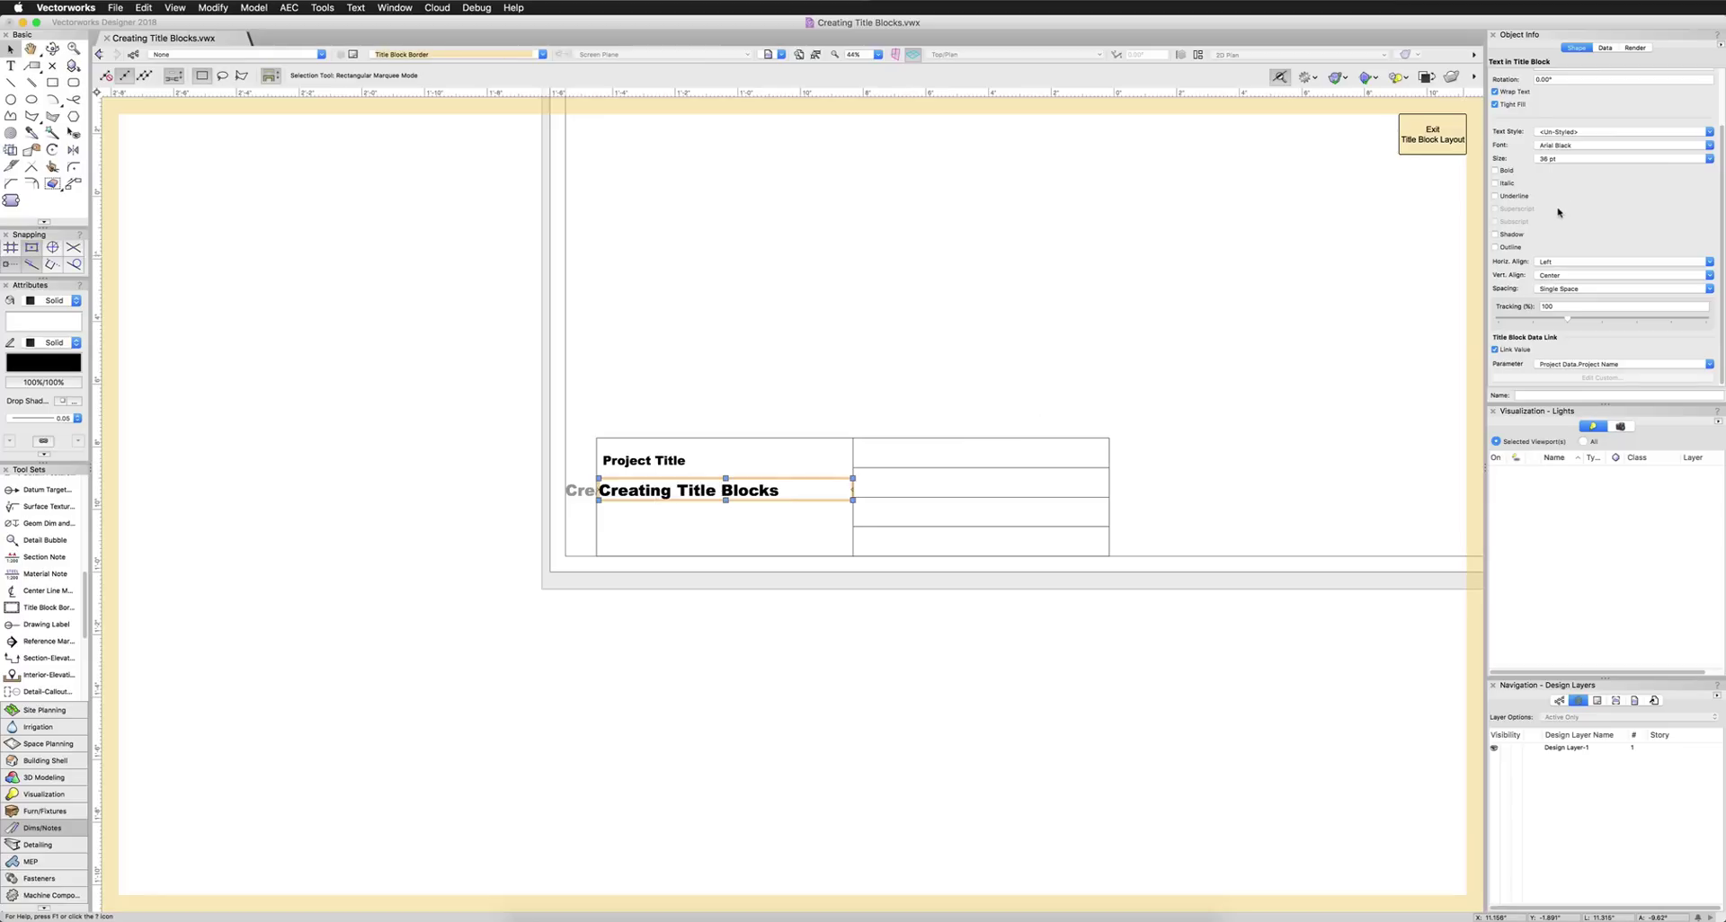
scroll(1531, 216, "up", 3)
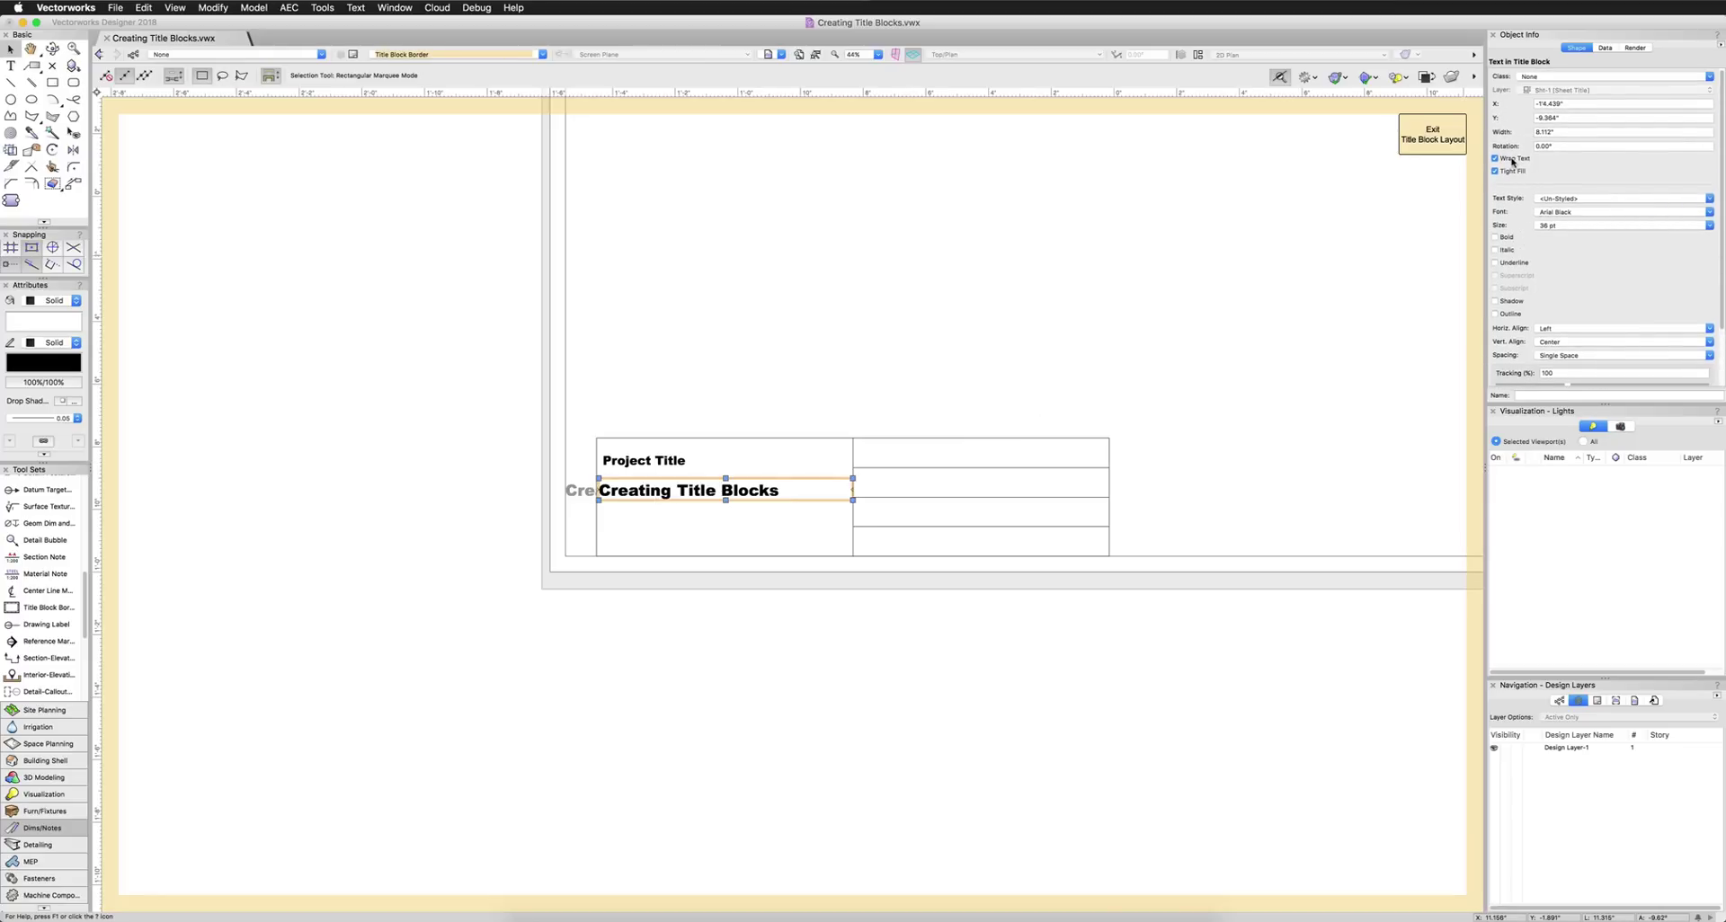
left_click(1513, 160)
left_click(795, 494)
left_click(794, 494)
left_click_drag(778, 490, 852, 490)
Copy the Project Title label and the linked project name directly below, and change the copied label to "Project Date".
left_click(644, 465, "shift")
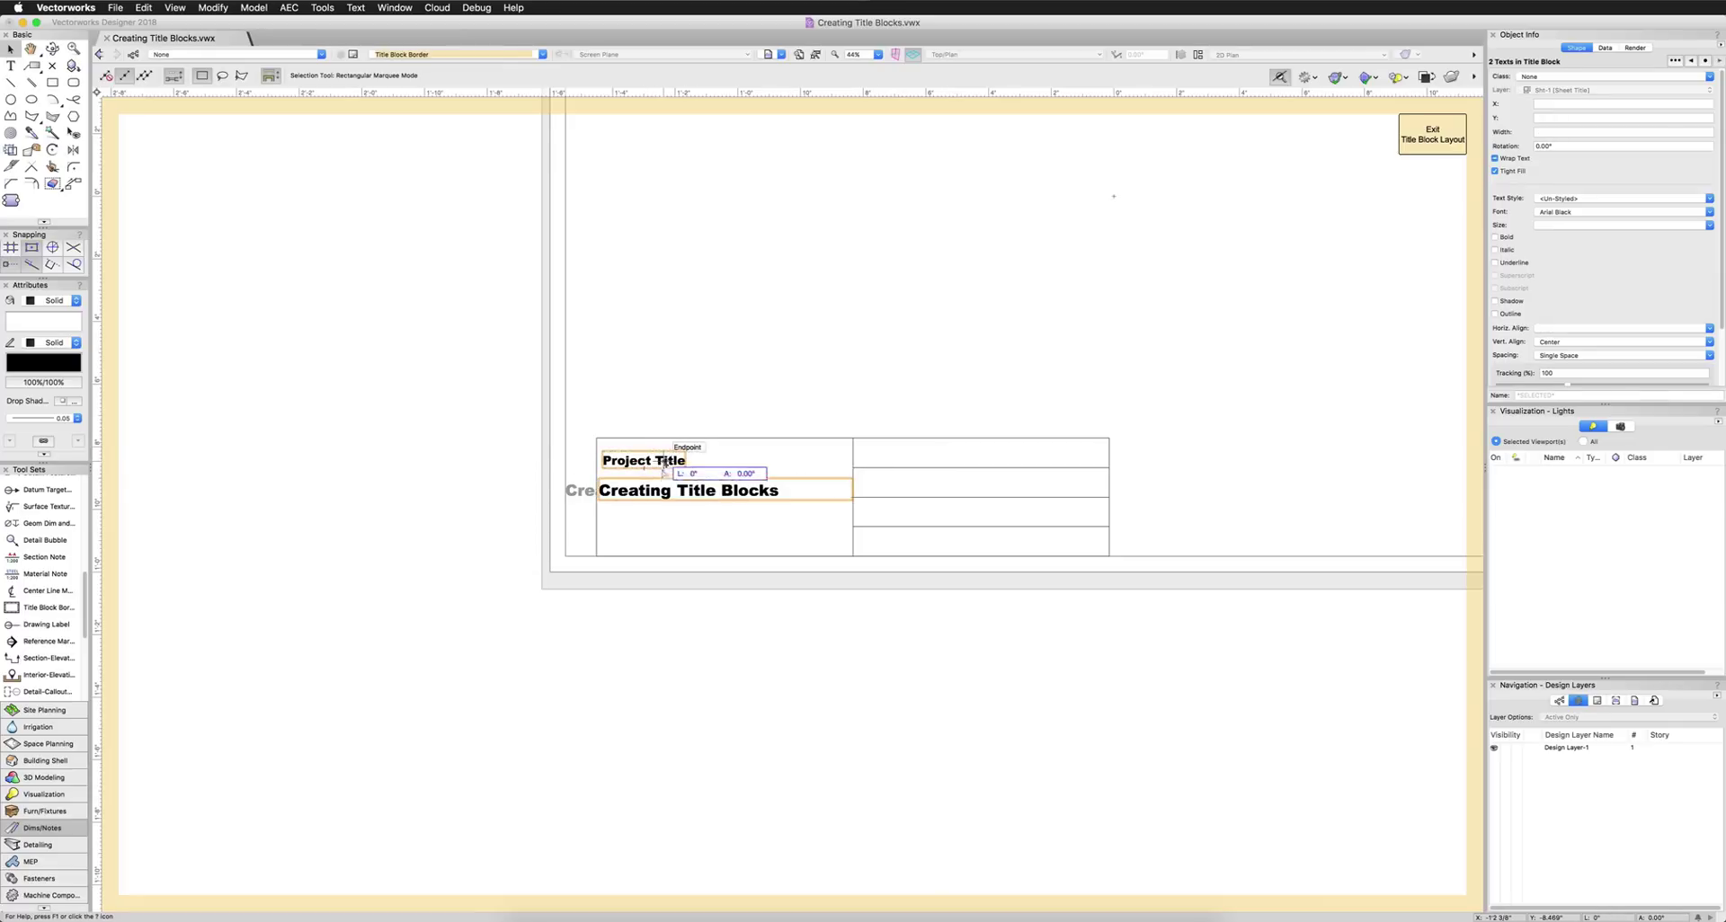
left_click_drag(663, 457, 665, 517)
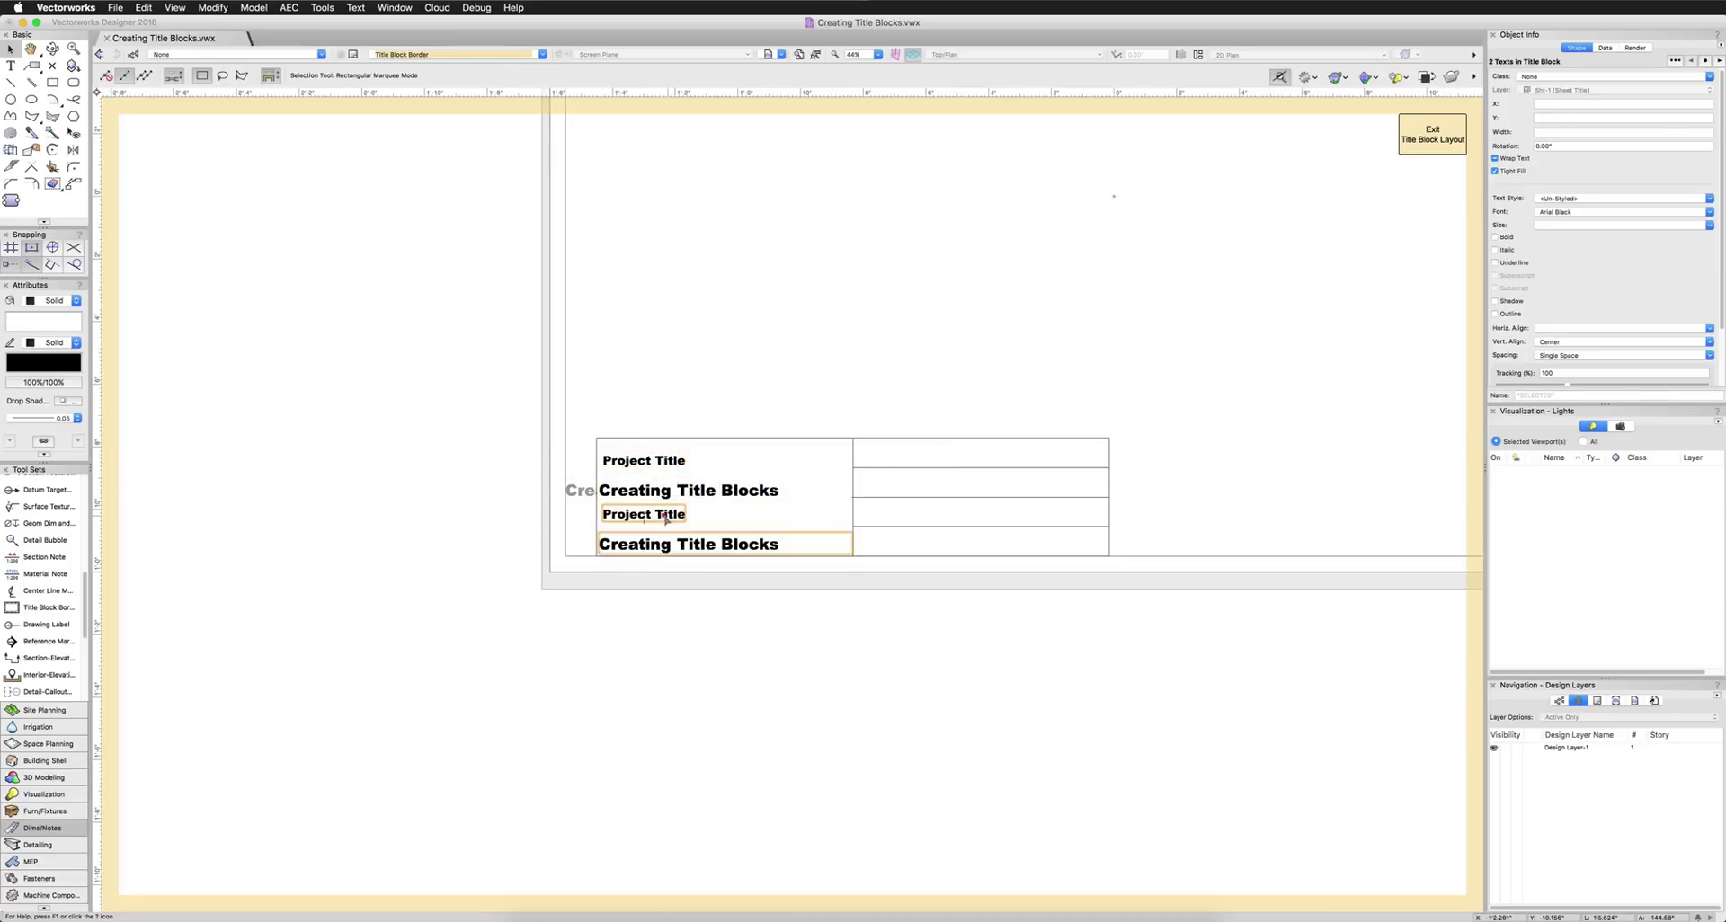
double_click(665, 518)
double_click(667, 515)
type("D")
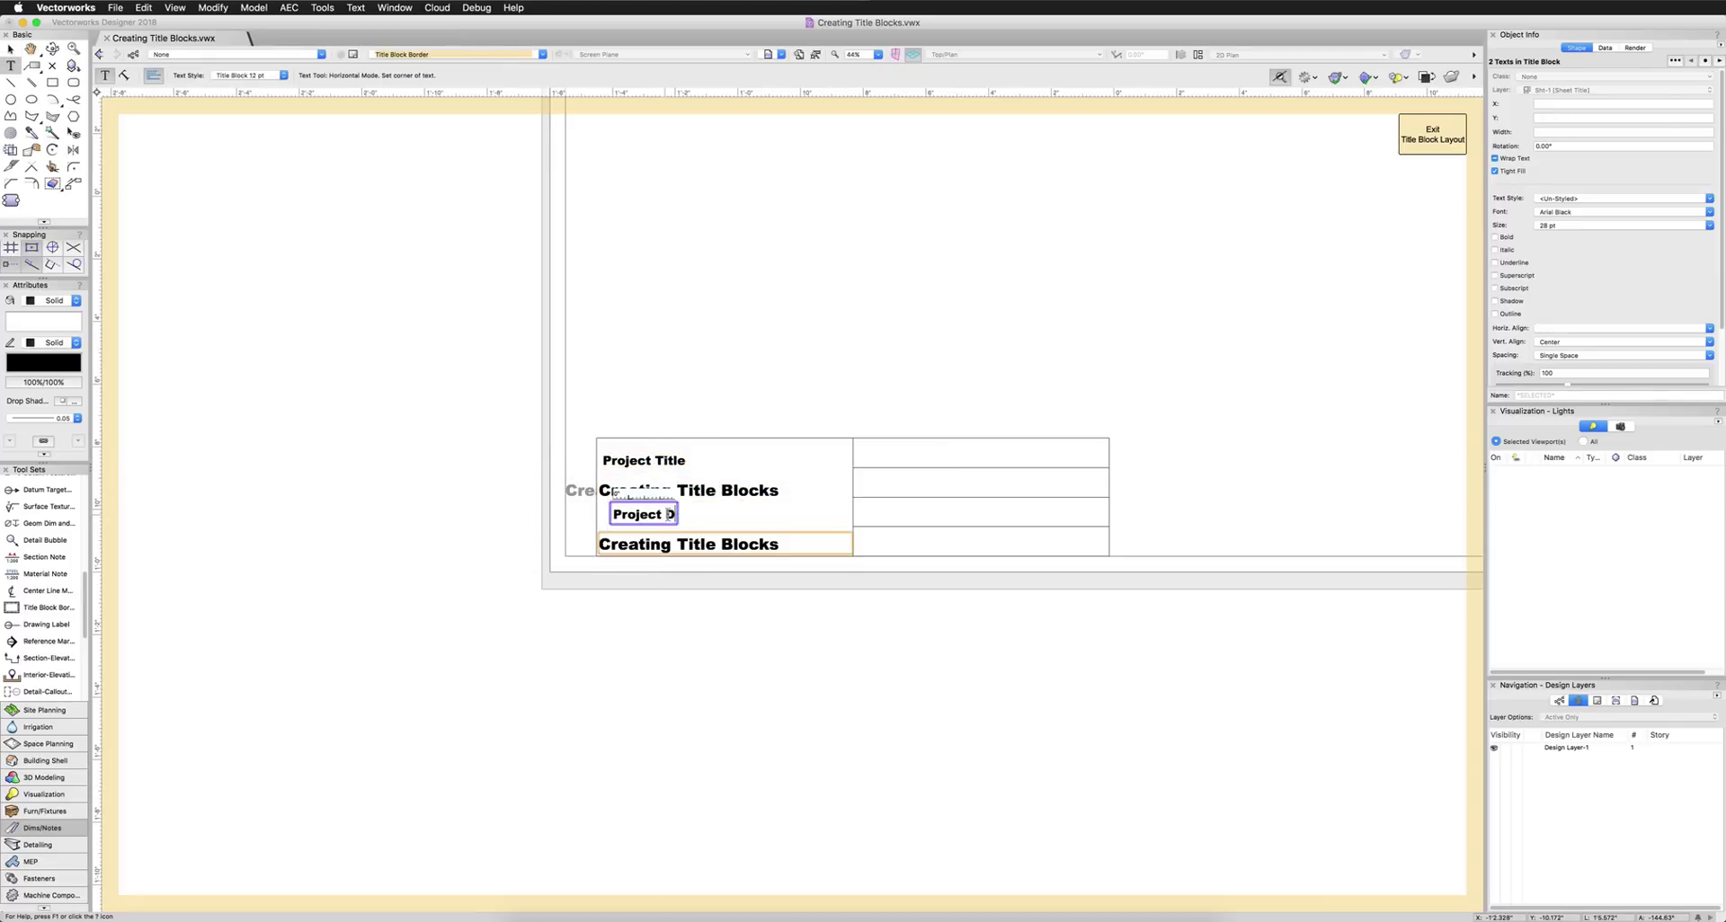
type("ate")
left_click(14, 51)
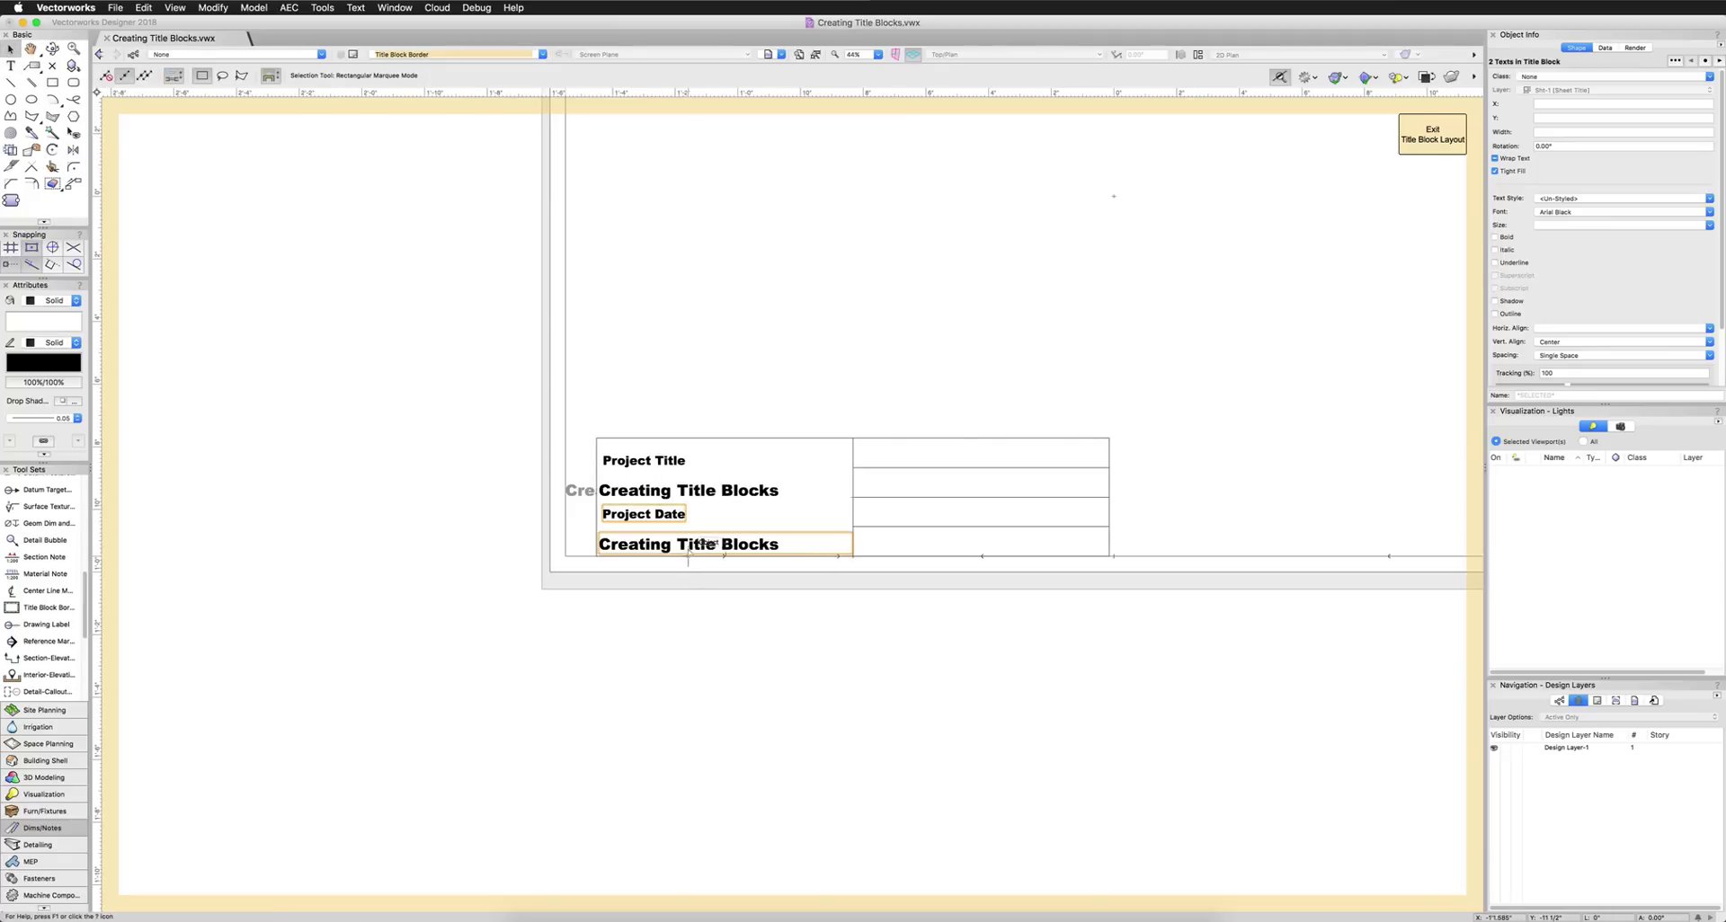
left_click(757, 584)
left_click(724, 542)
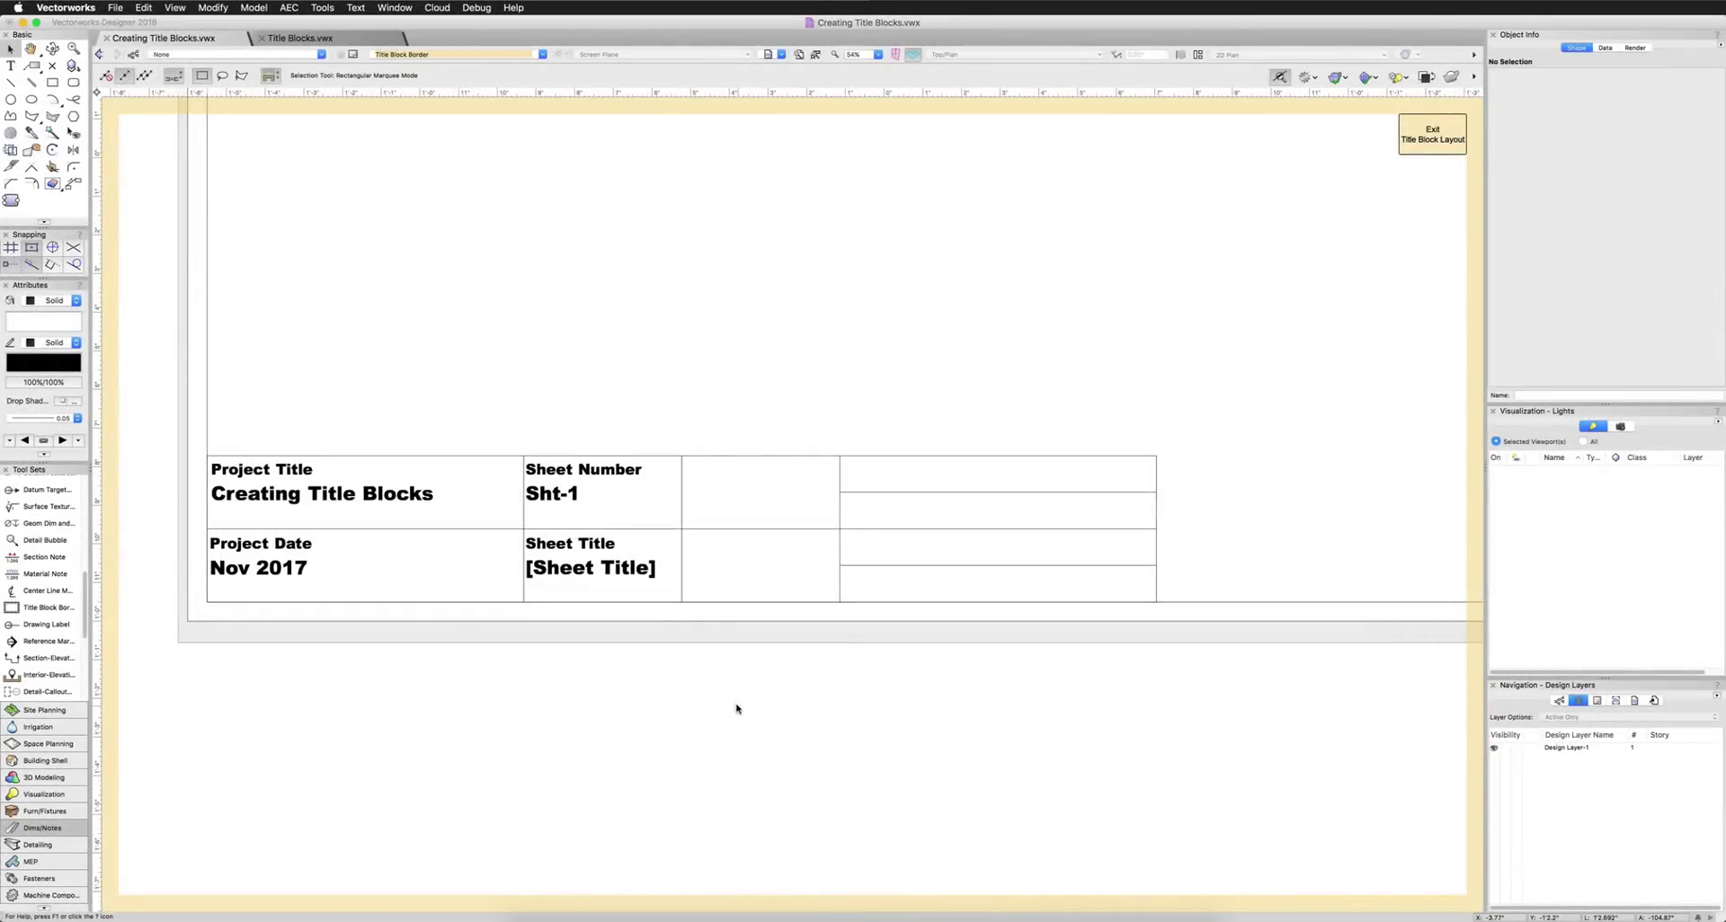
Check which data parameters the Sheet Title and Sheet Number values are linked to, and exit the title block layout.
left_click(644, 568)
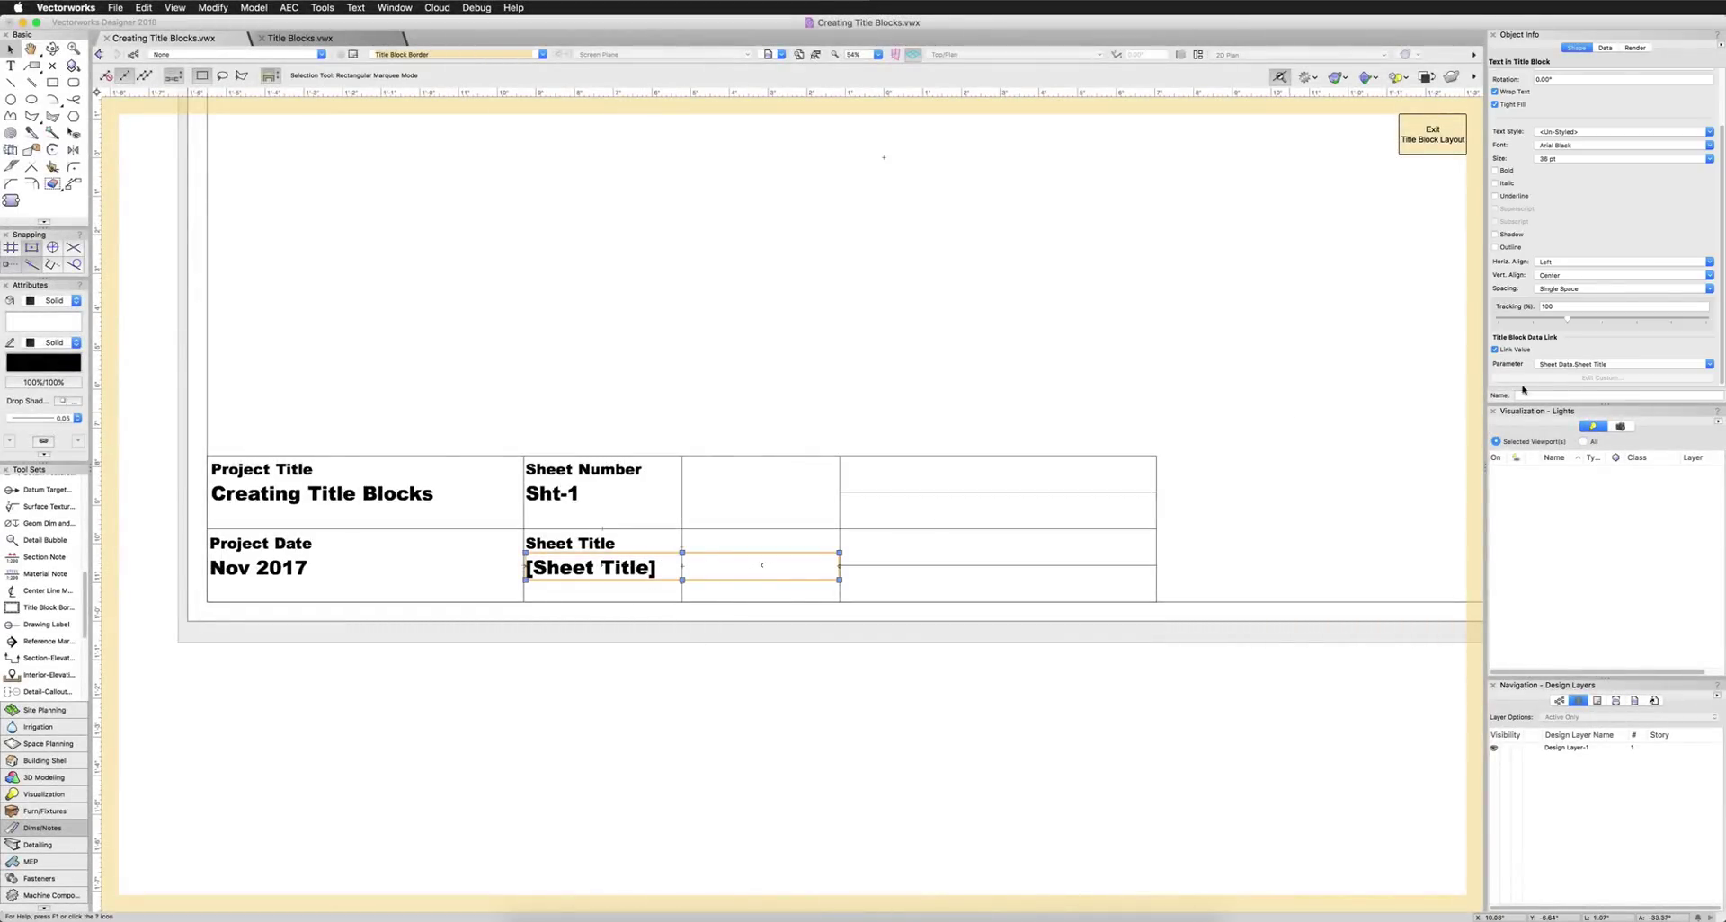
left_click(576, 493)
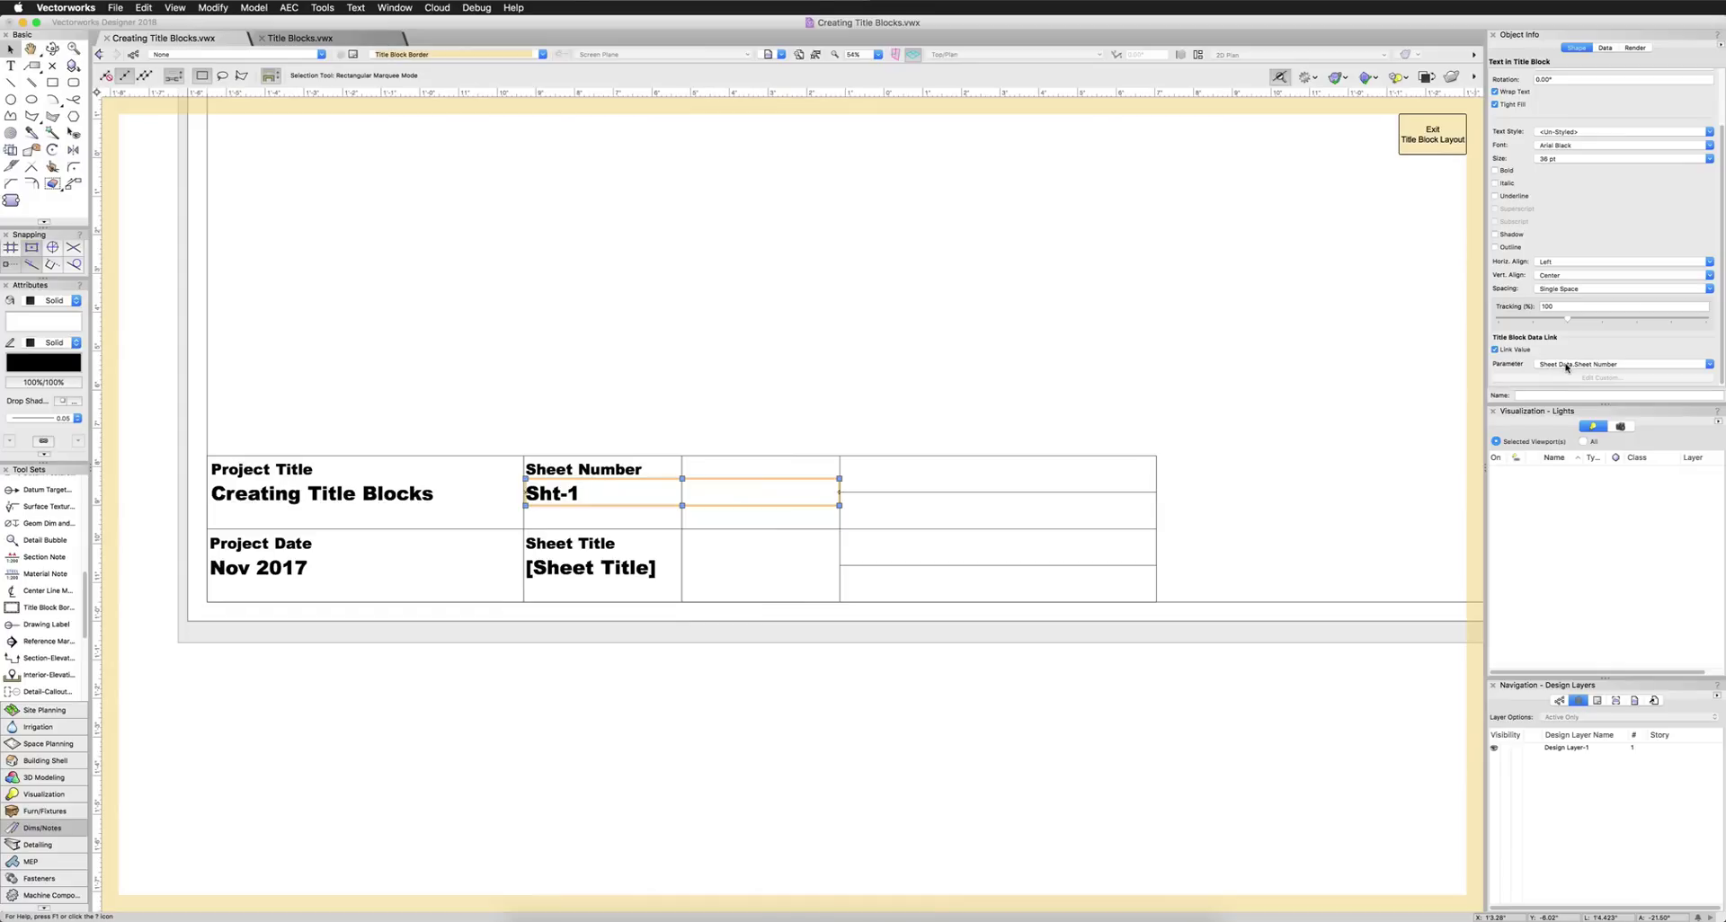
left_click(1431, 144)
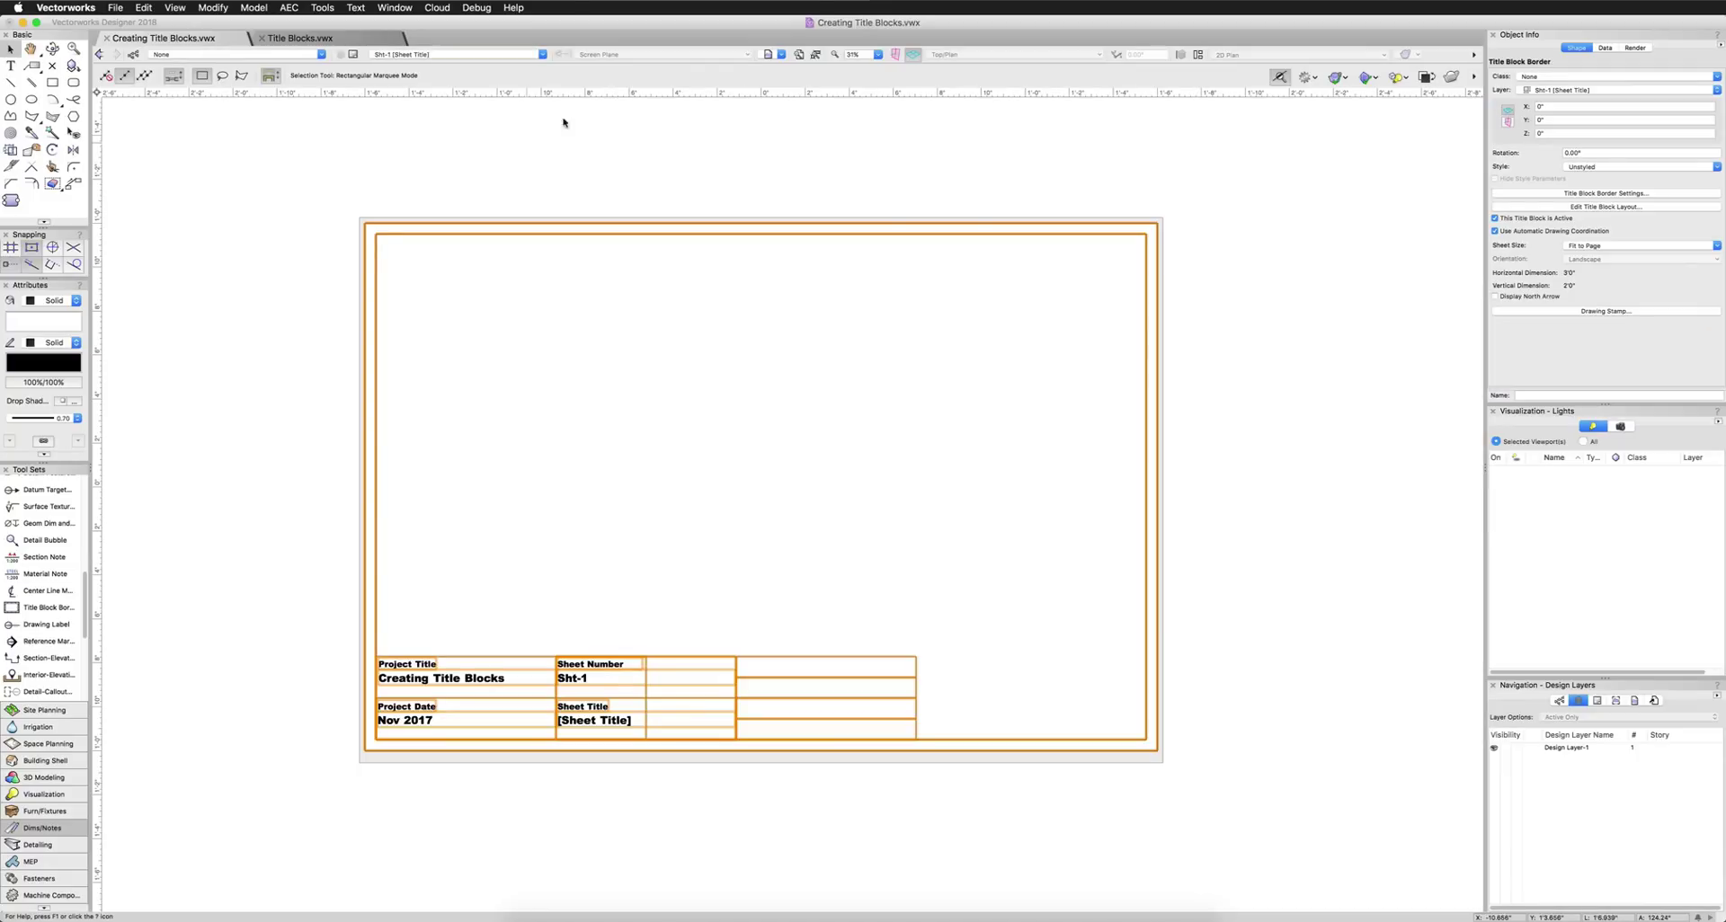
Duplicate the sheet layer four times in the Organization dialog, creating Sht-2 through Sht-5.
left_click(320, 7)
left_click(422, 70)
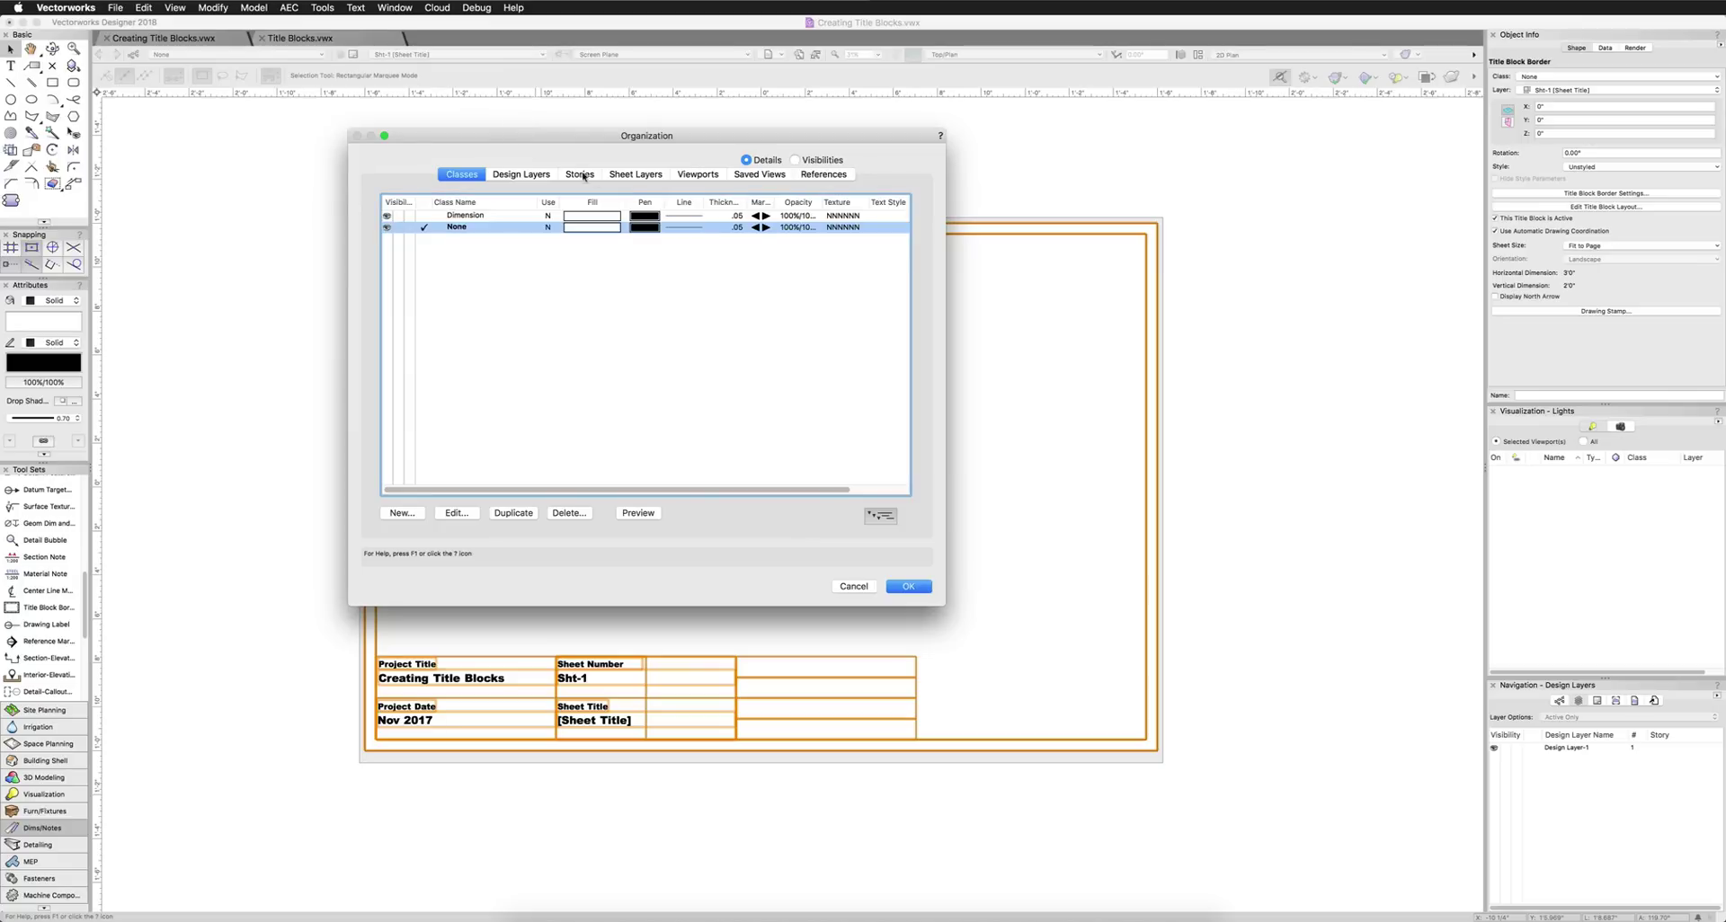
left_click(635, 174)
left_click(511, 513)
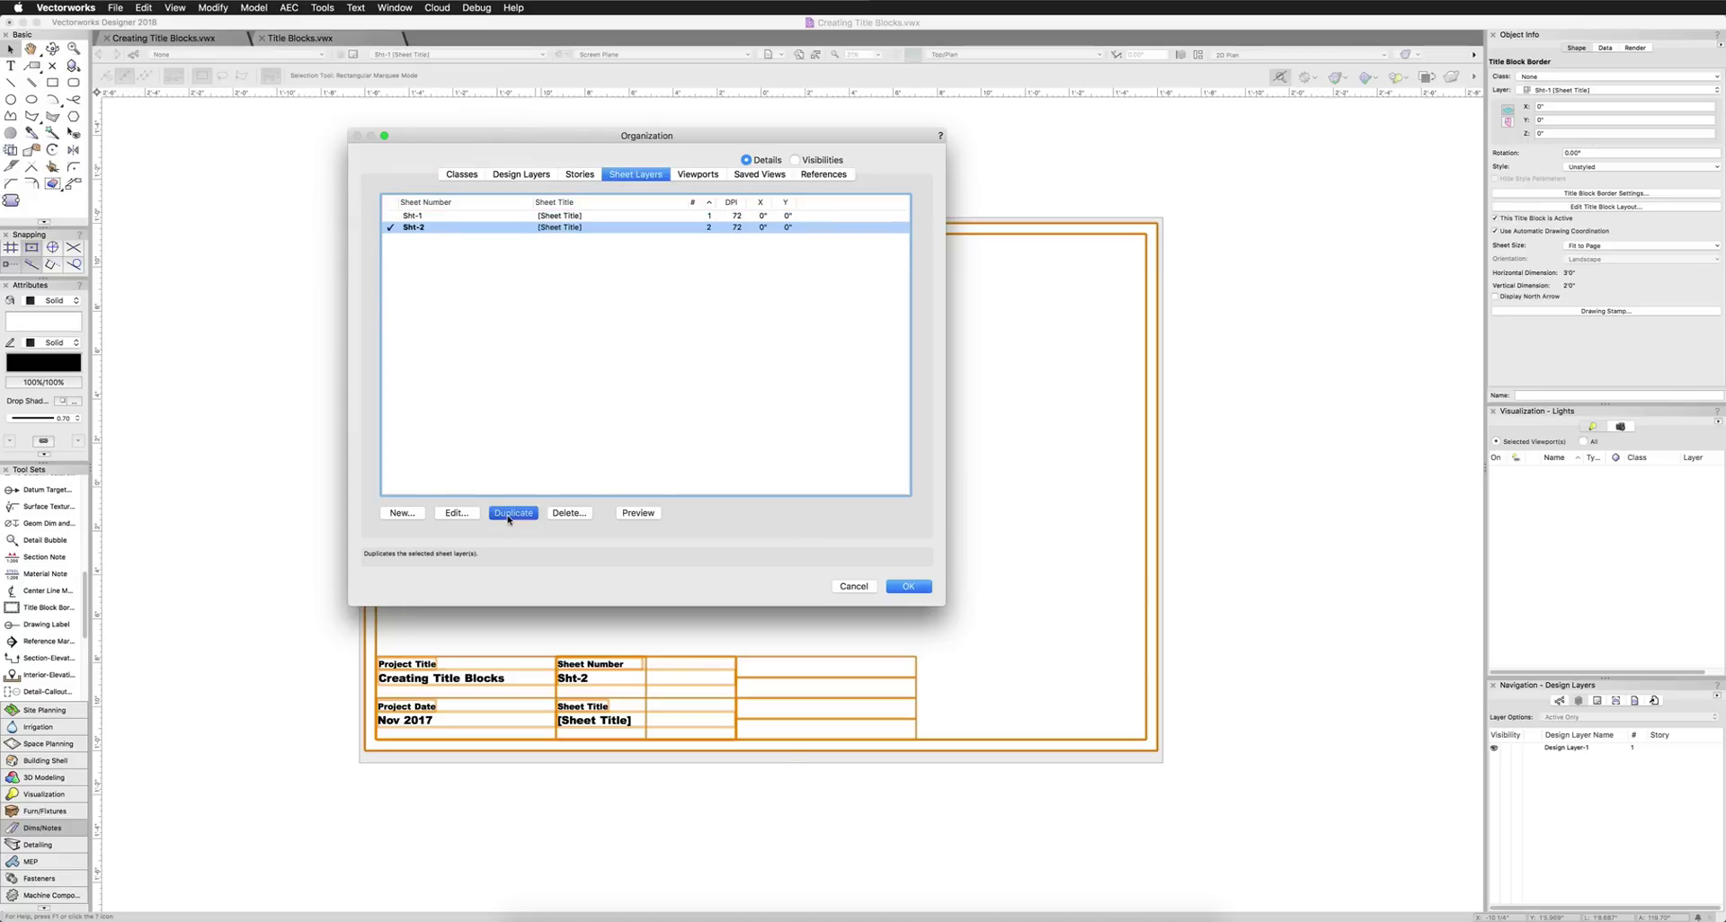
left_click(512, 513)
left_click(512, 513)
left_click(512, 514)
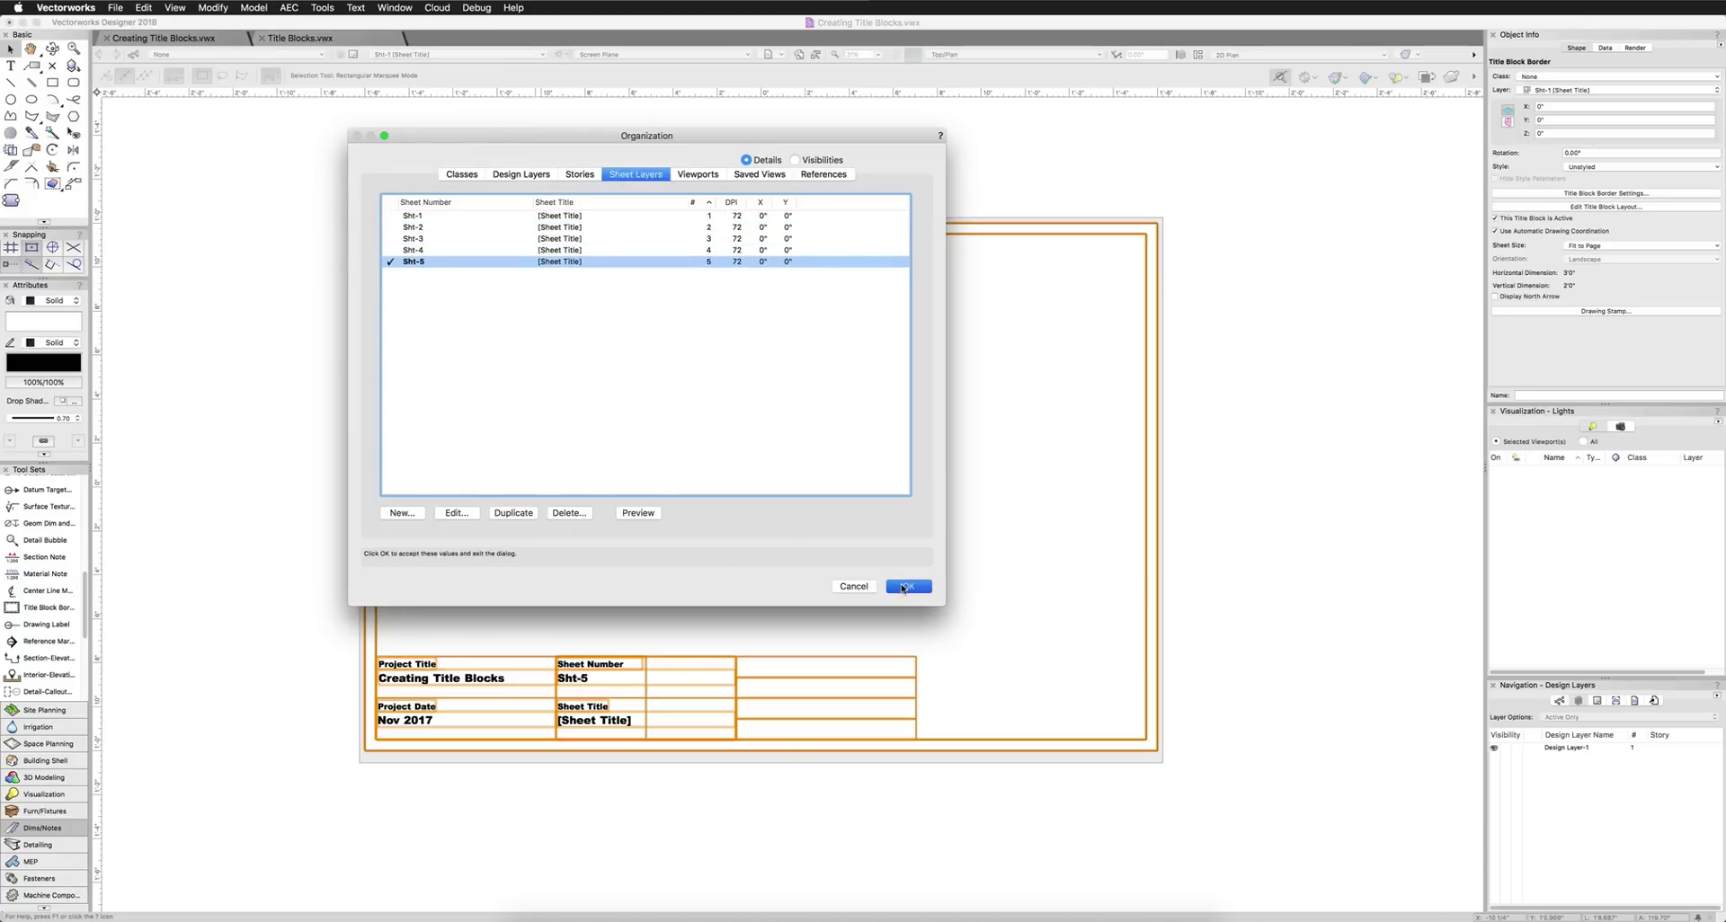
left_click(903, 587)
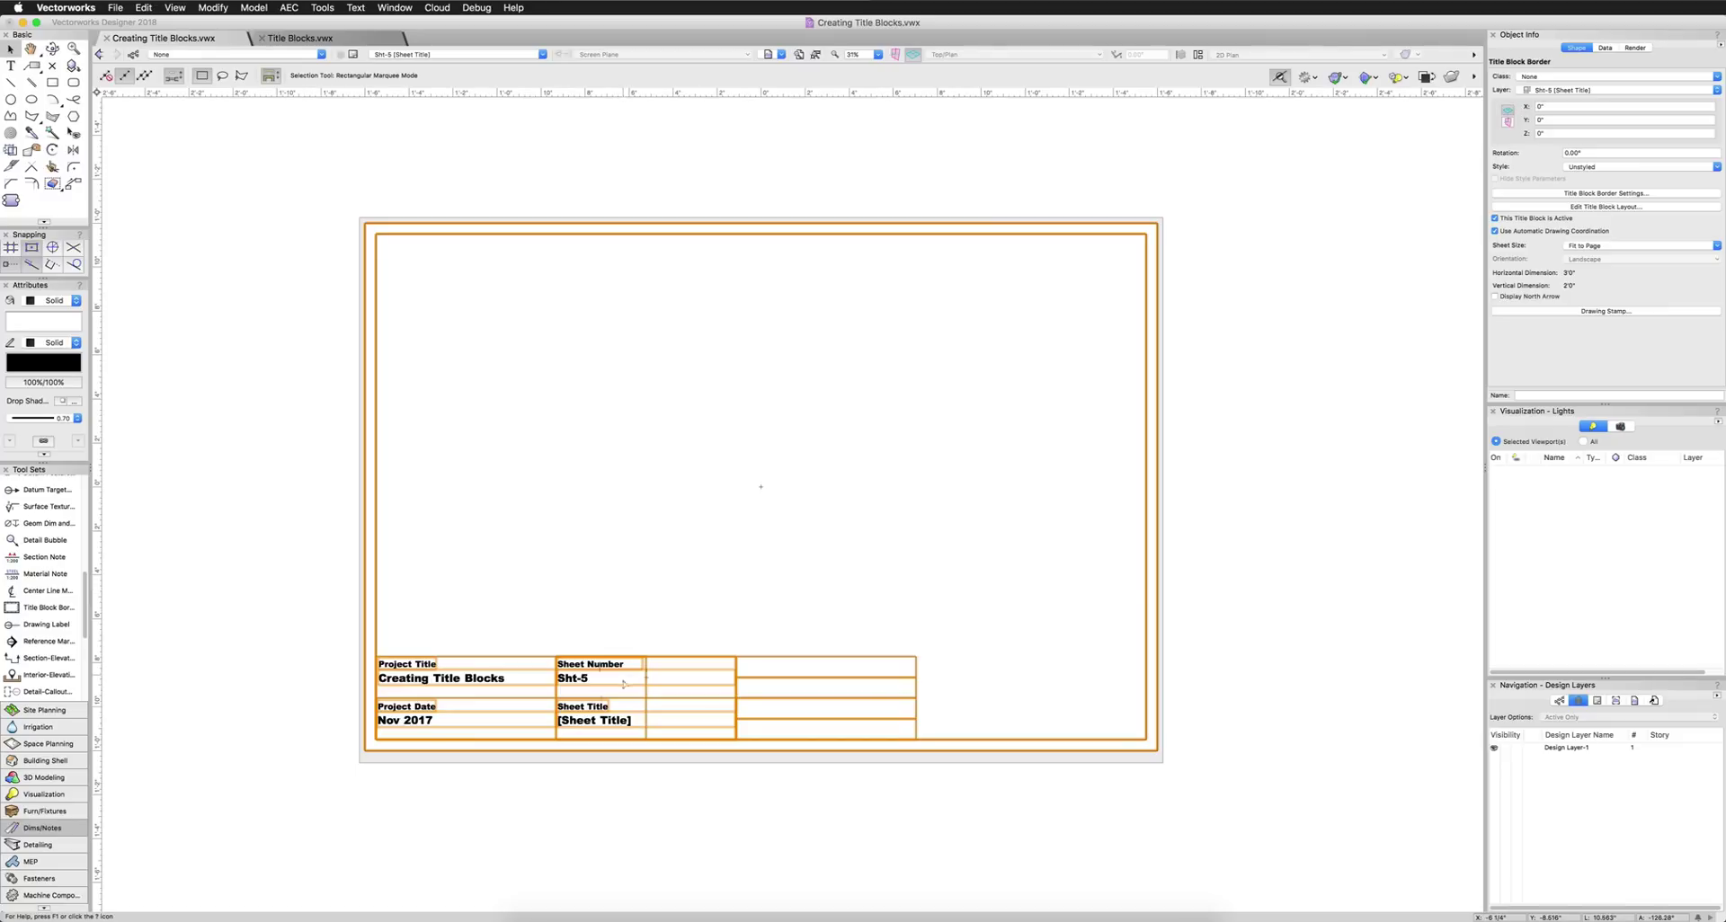
Check the sheet number value on sheet layers Sht-3 and Sht-1, ending on Sht-1 with nothing selected.
left_click(420, 55)
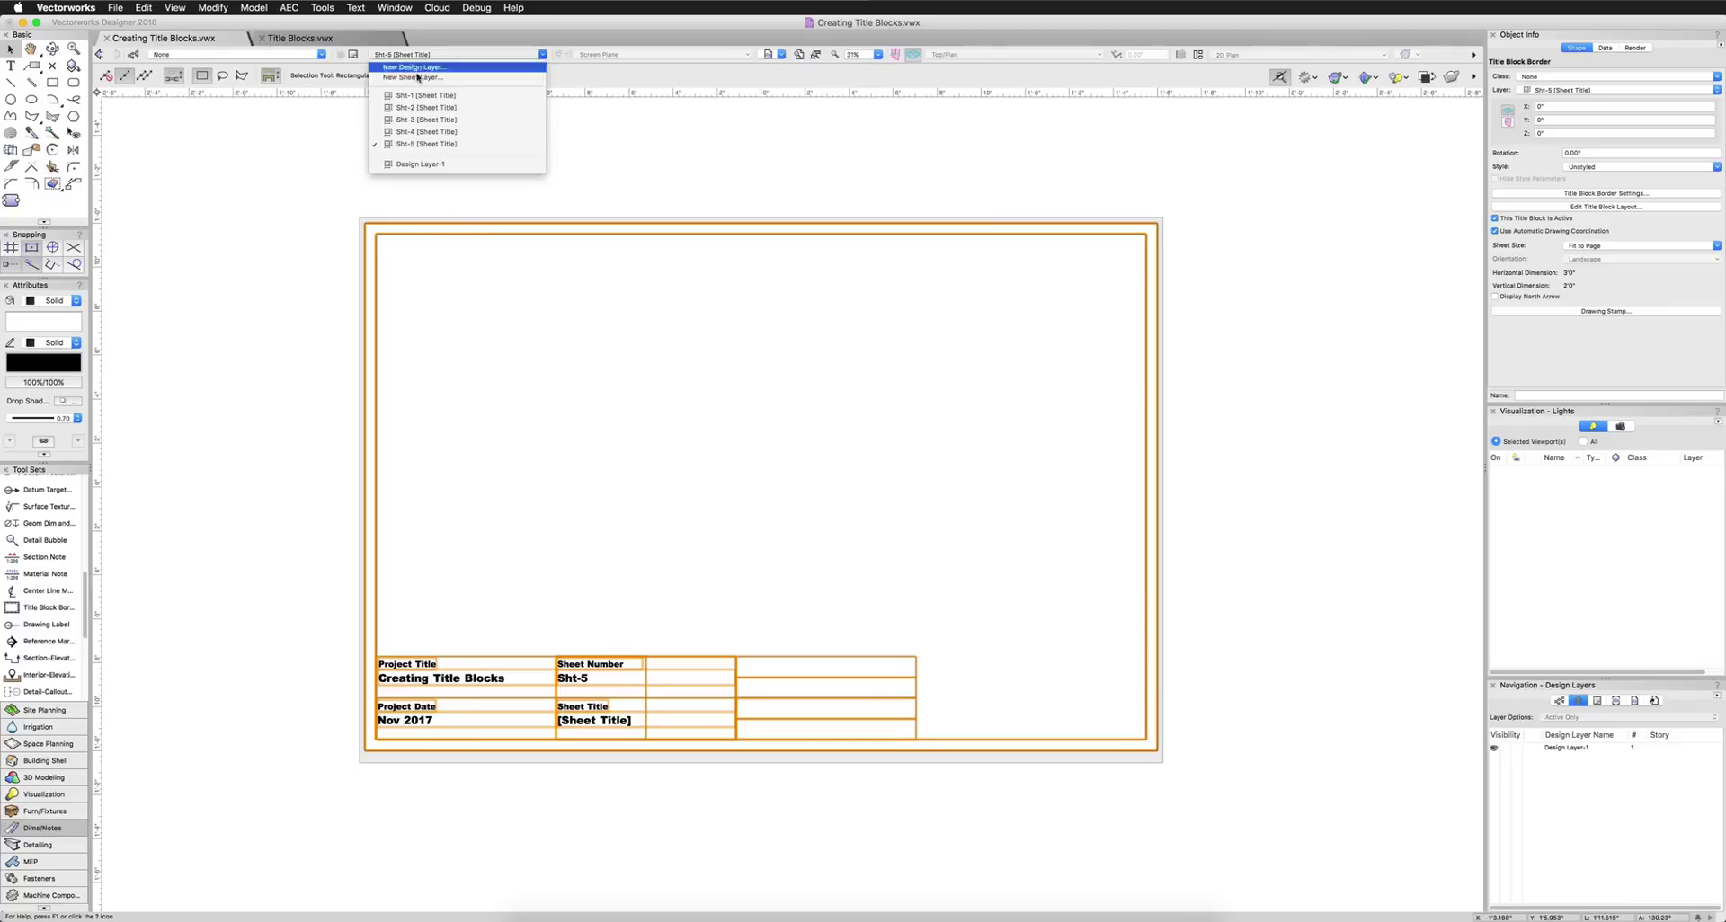
left_click(427, 119)
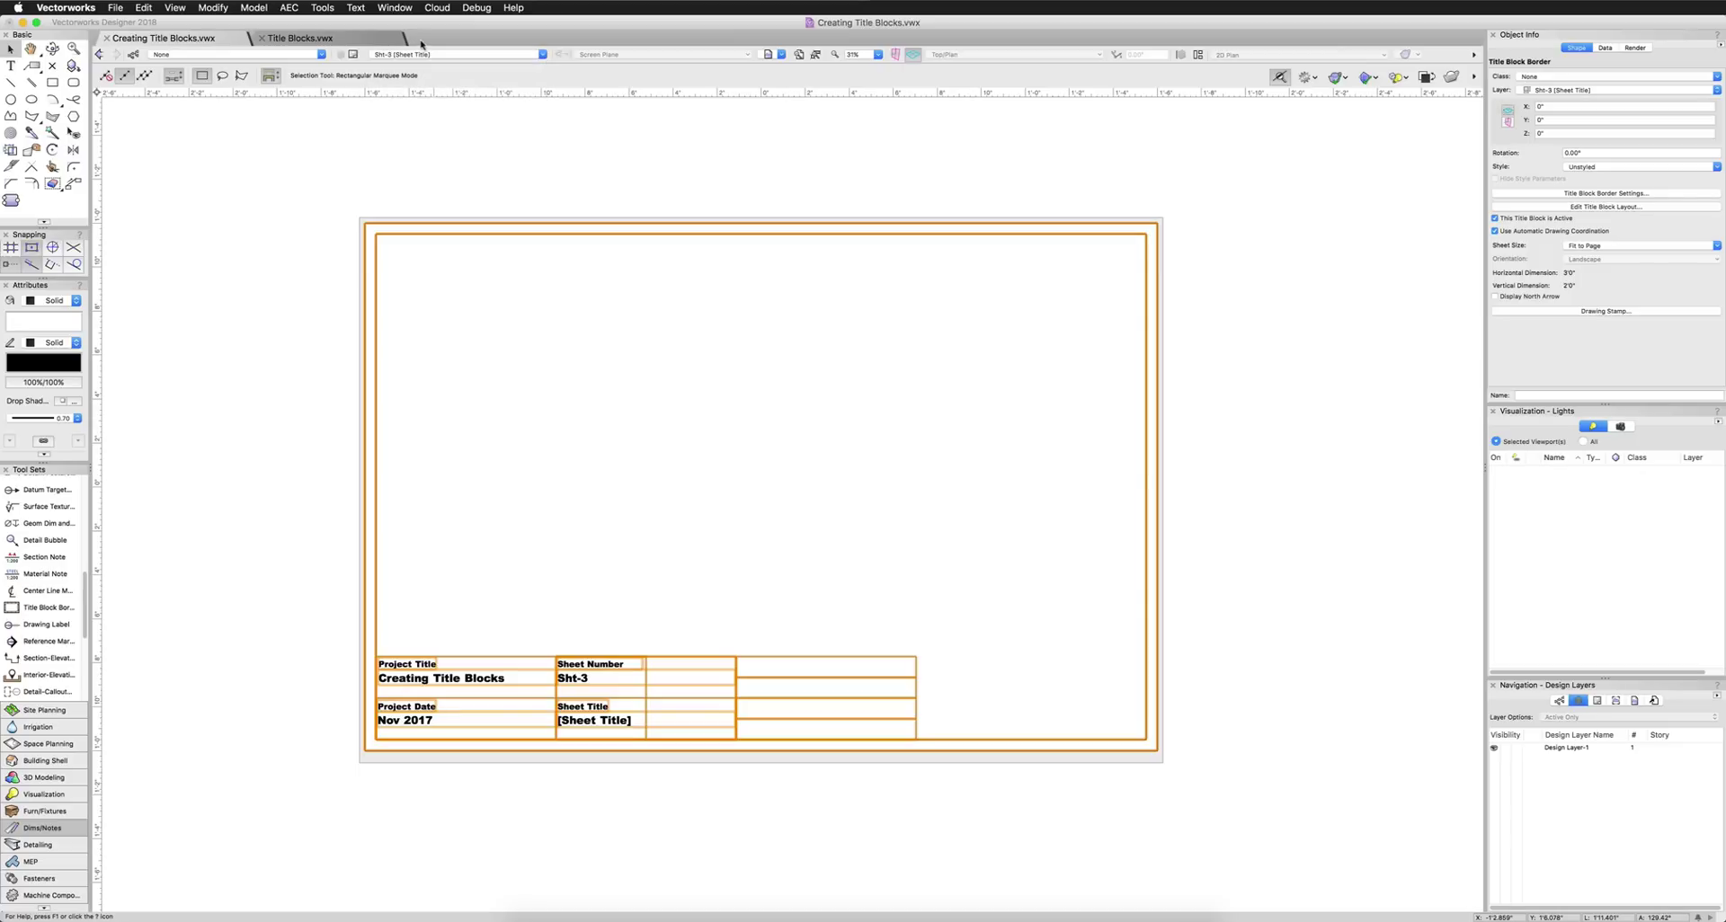
left_click(422, 54)
left_click(426, 99)
left_click(490, 156)
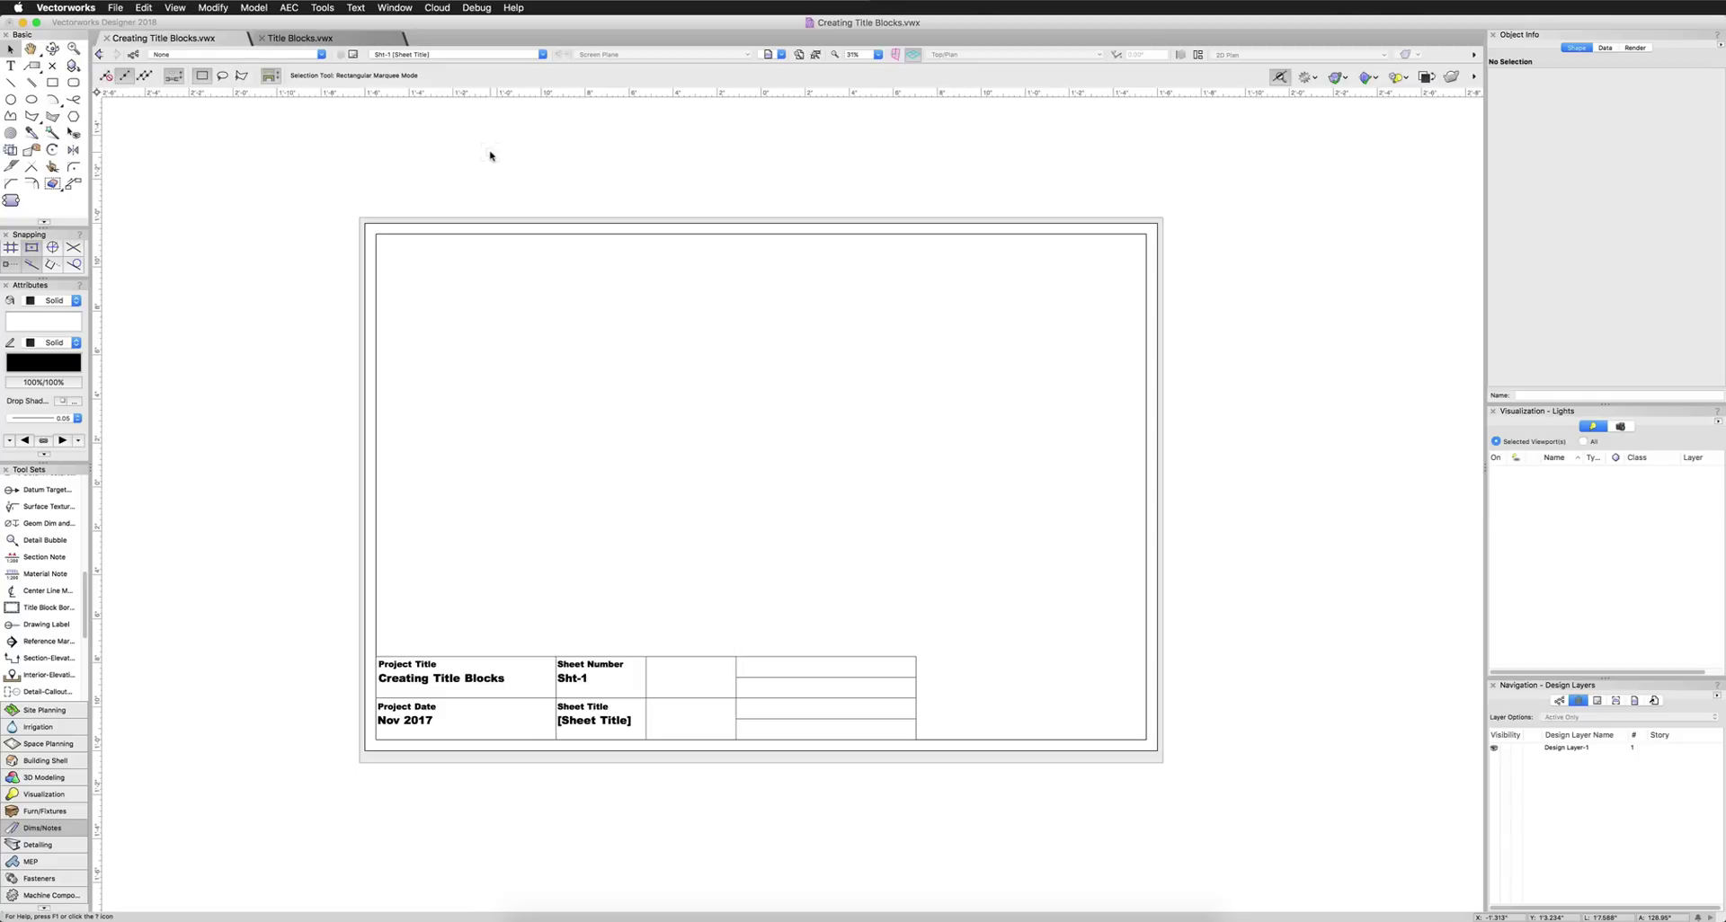
Lay out Revision, Rev No. and Rev Date columns with data-linked text in the title block layout, and exit the layout.
double_click(753, 681)
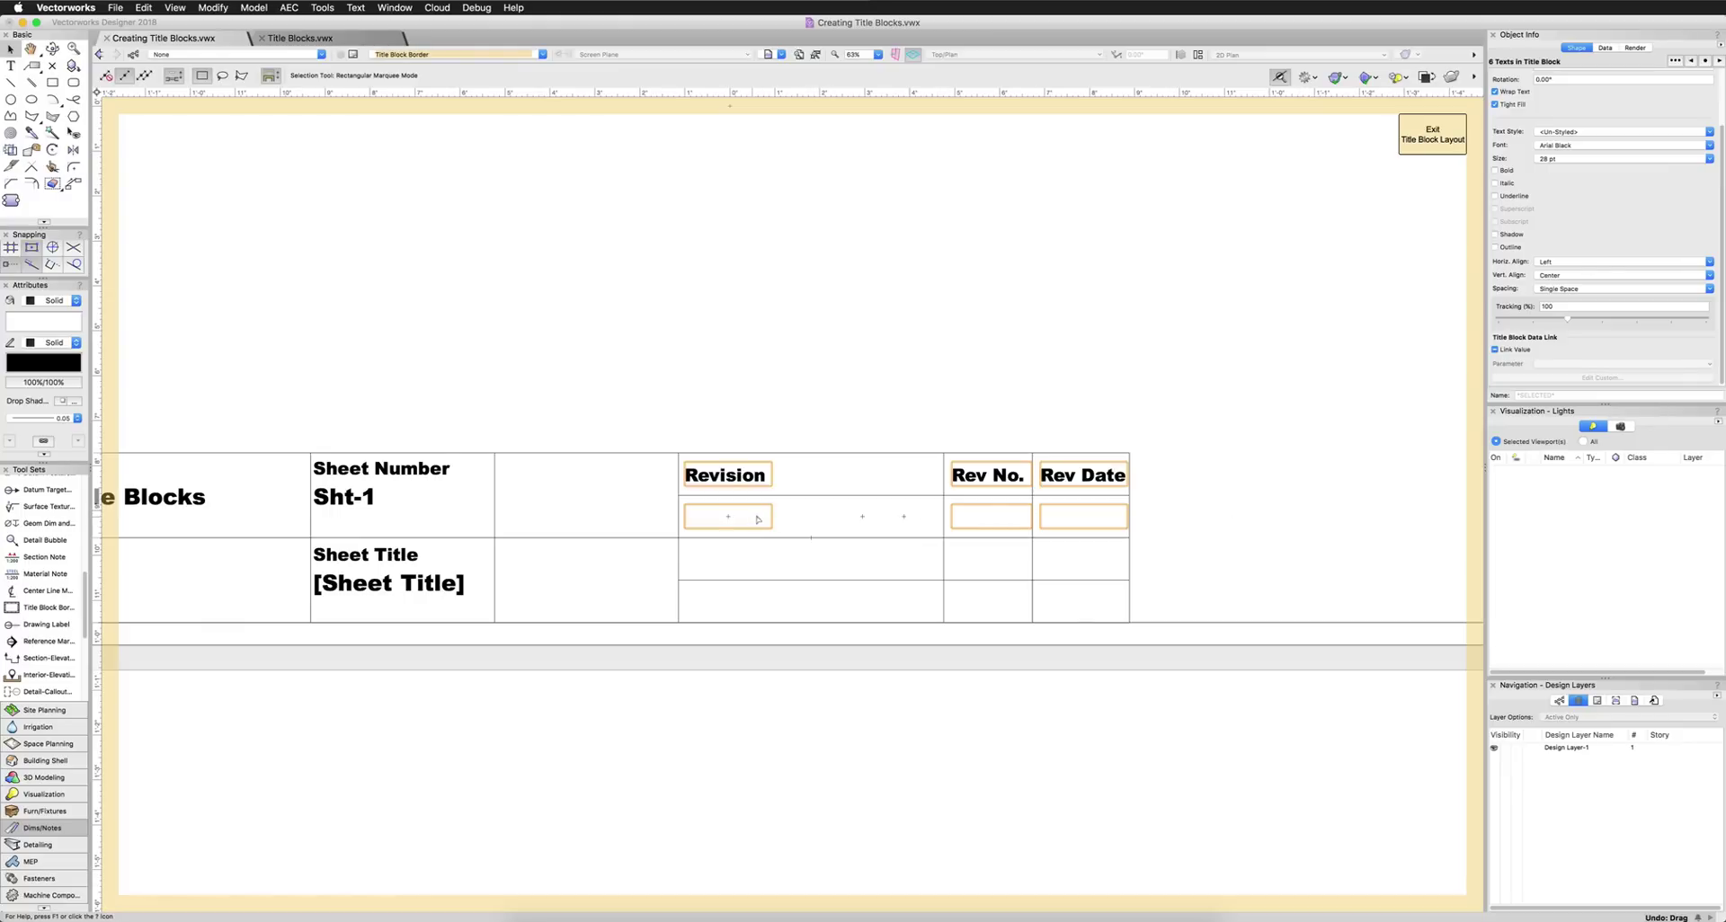
left_click(1363, 512)
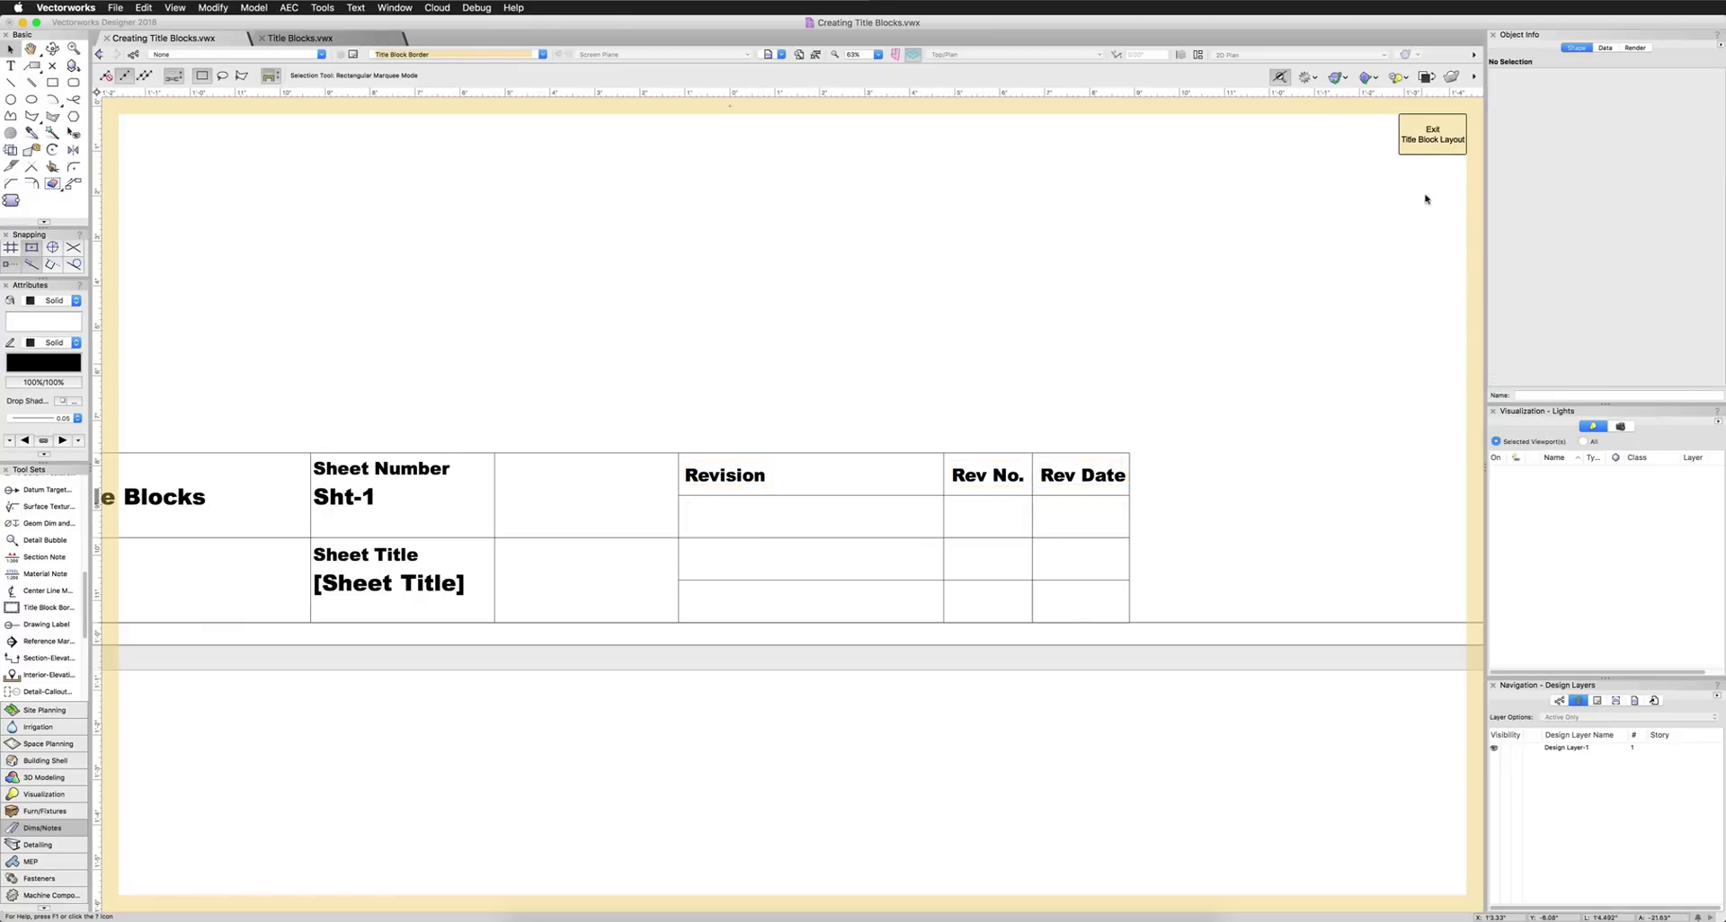
left_click(1434, 148)
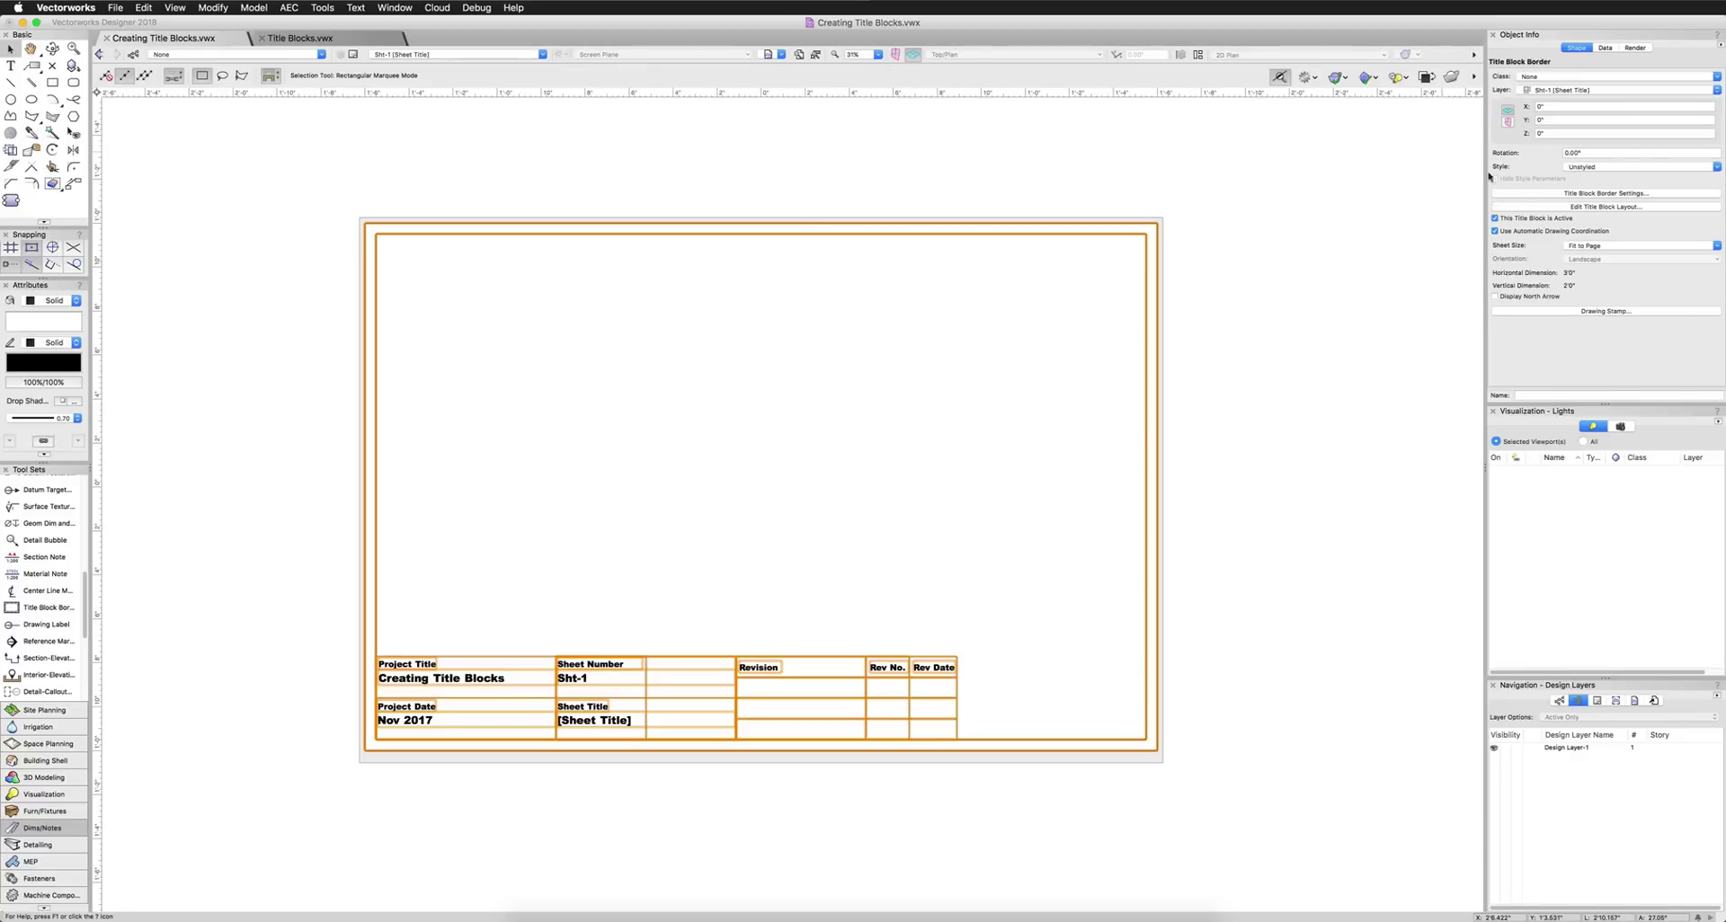
Add a revision to the title block's revision data with description "Note Text 1", date "Nov 17" and the approver's name.
left_click(1538, 193)
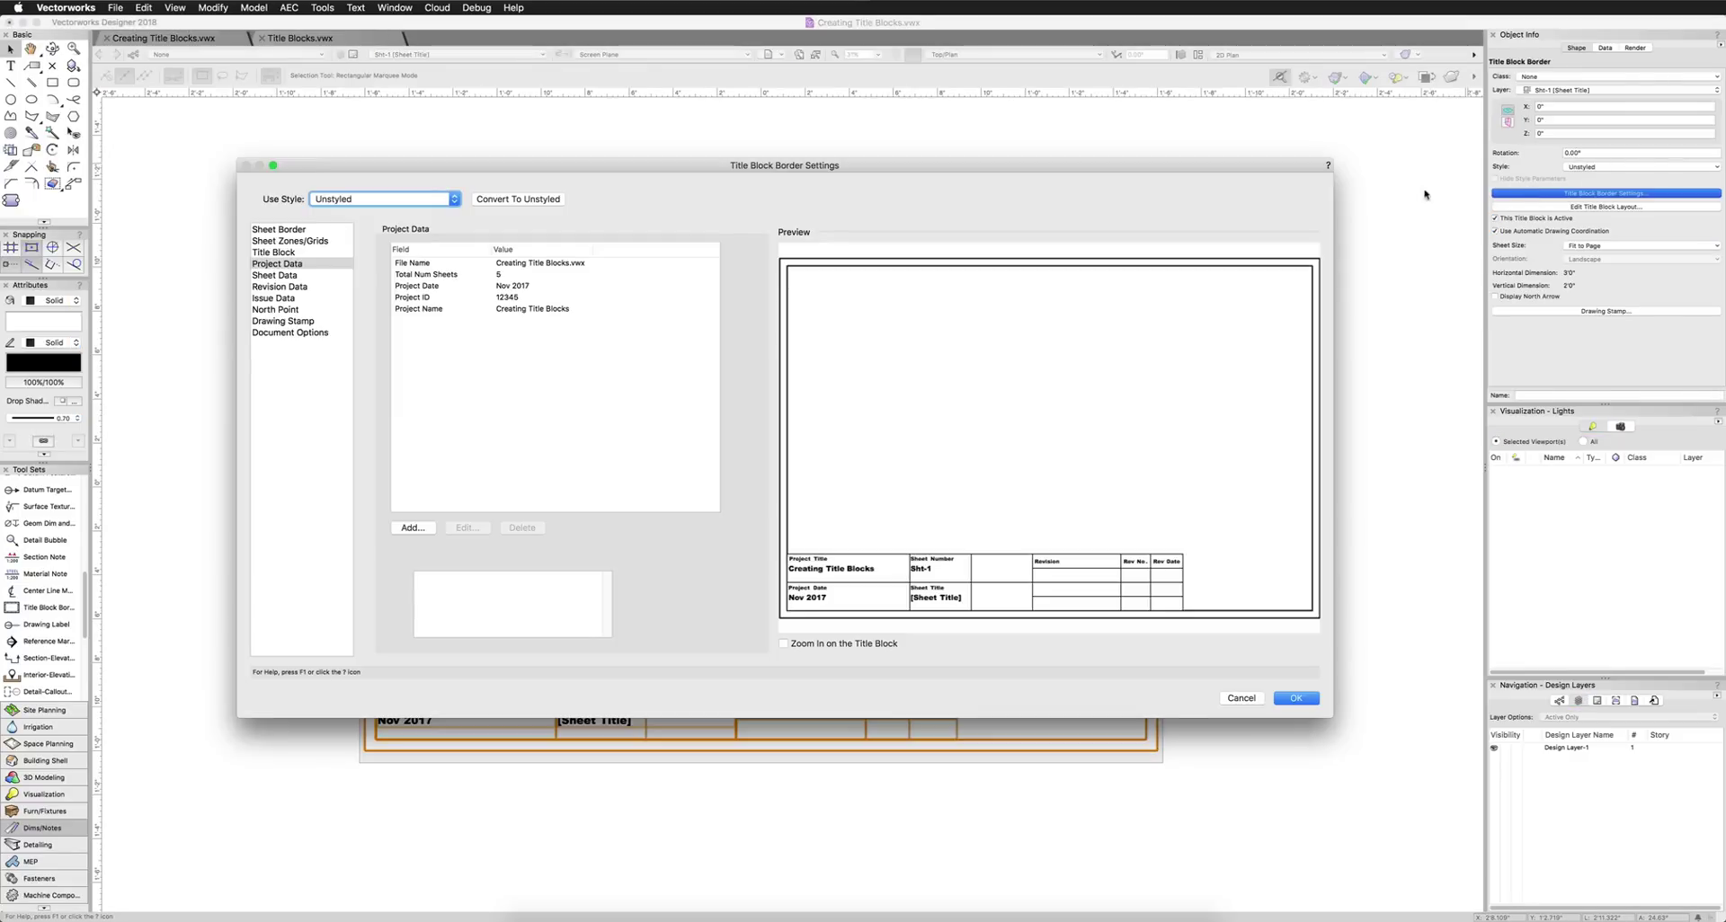
left_click(306, 287)
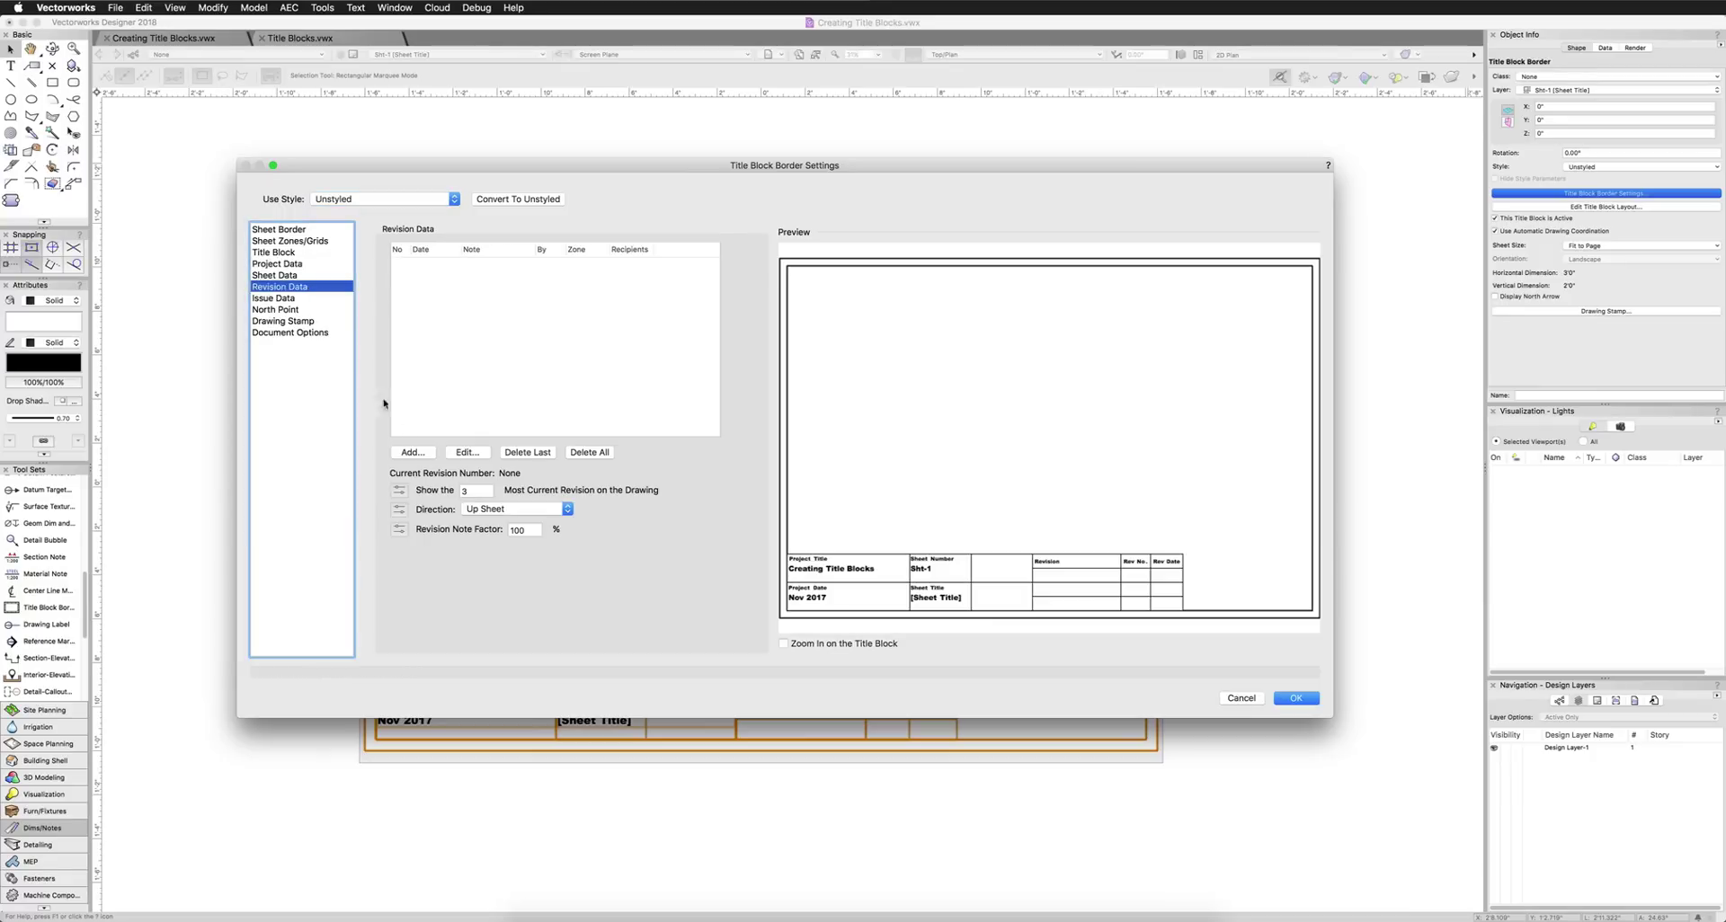
left_click(416, 453)
type("Note Text 1")
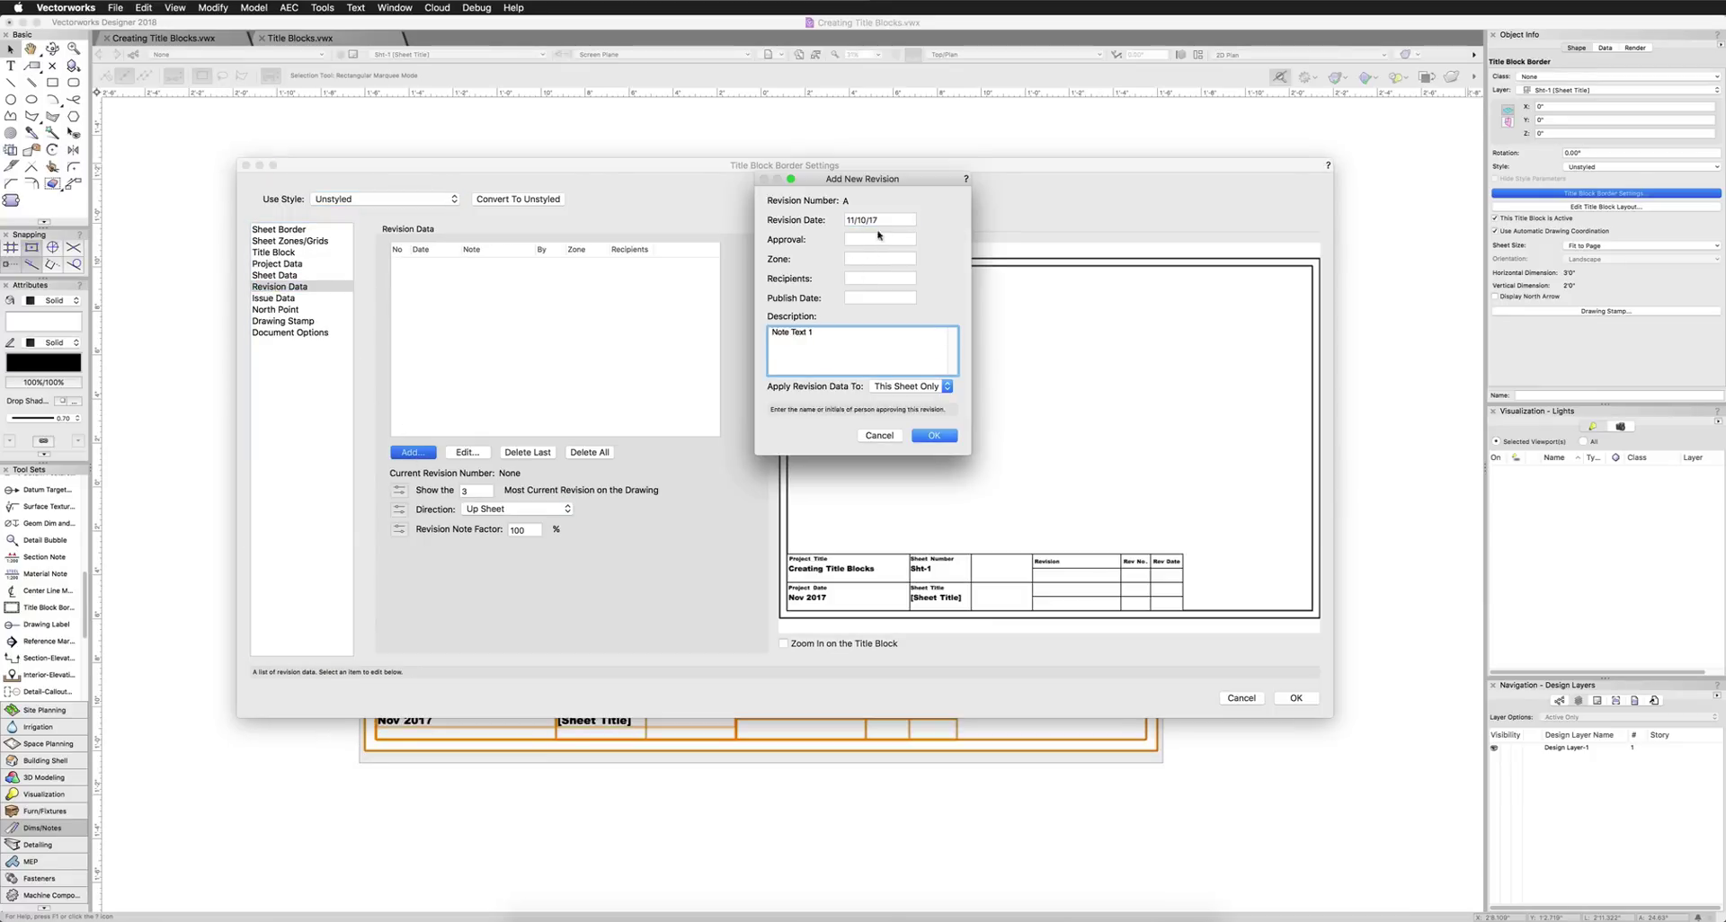
key("Tab")
type("Nov 17")
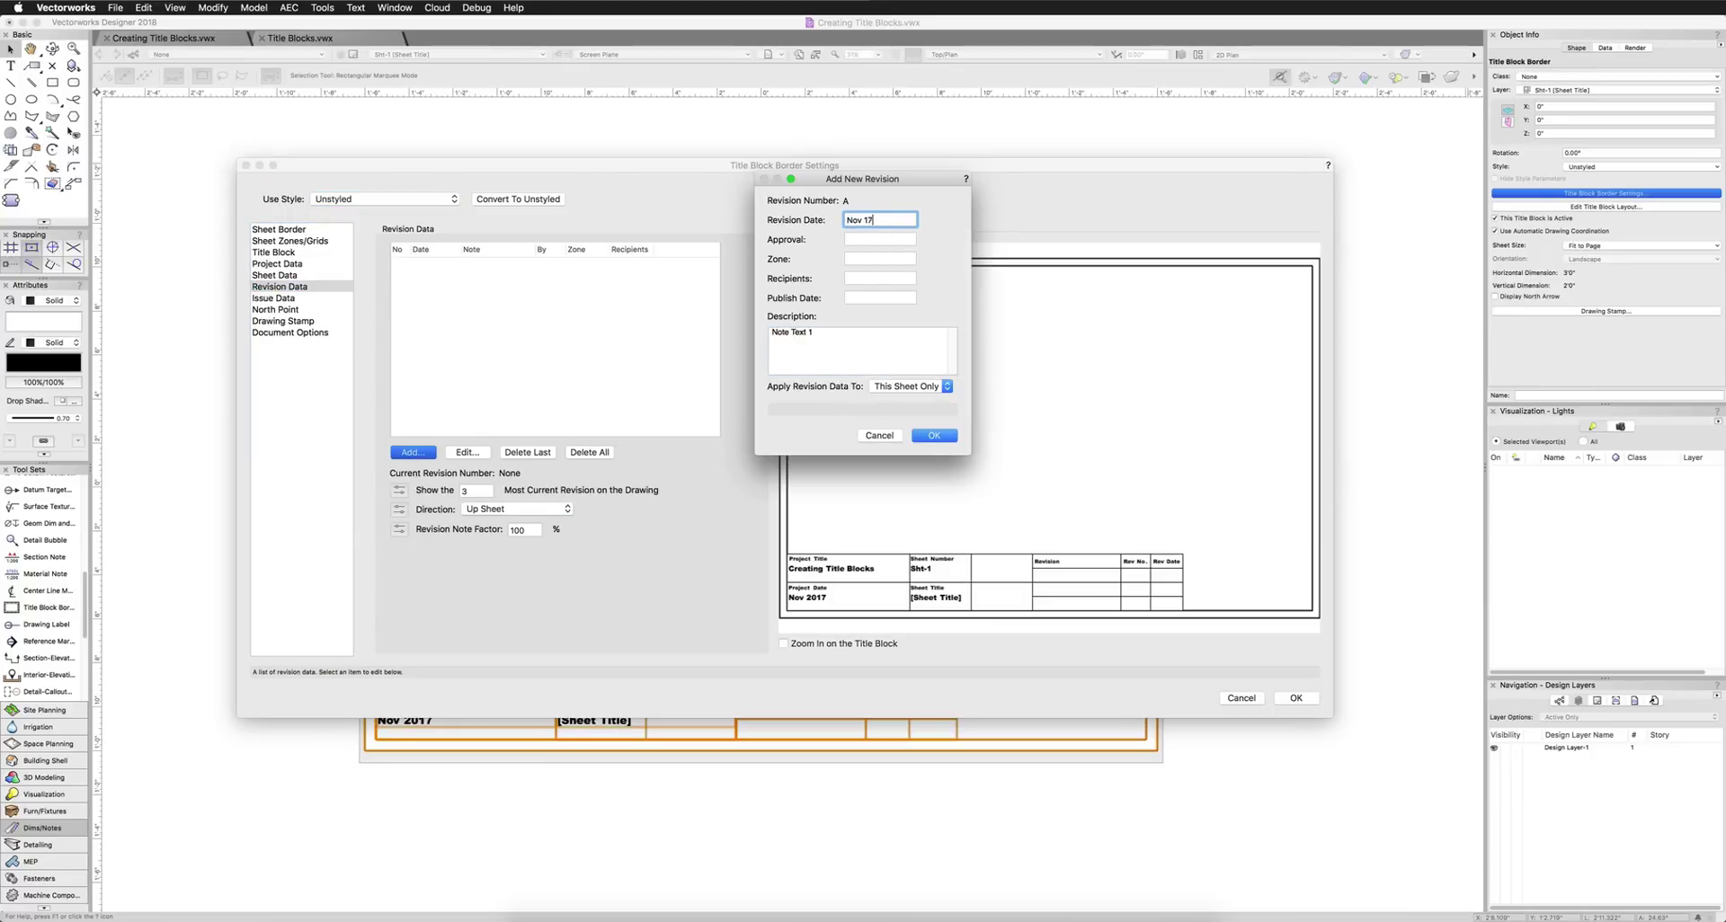
key("Tab")
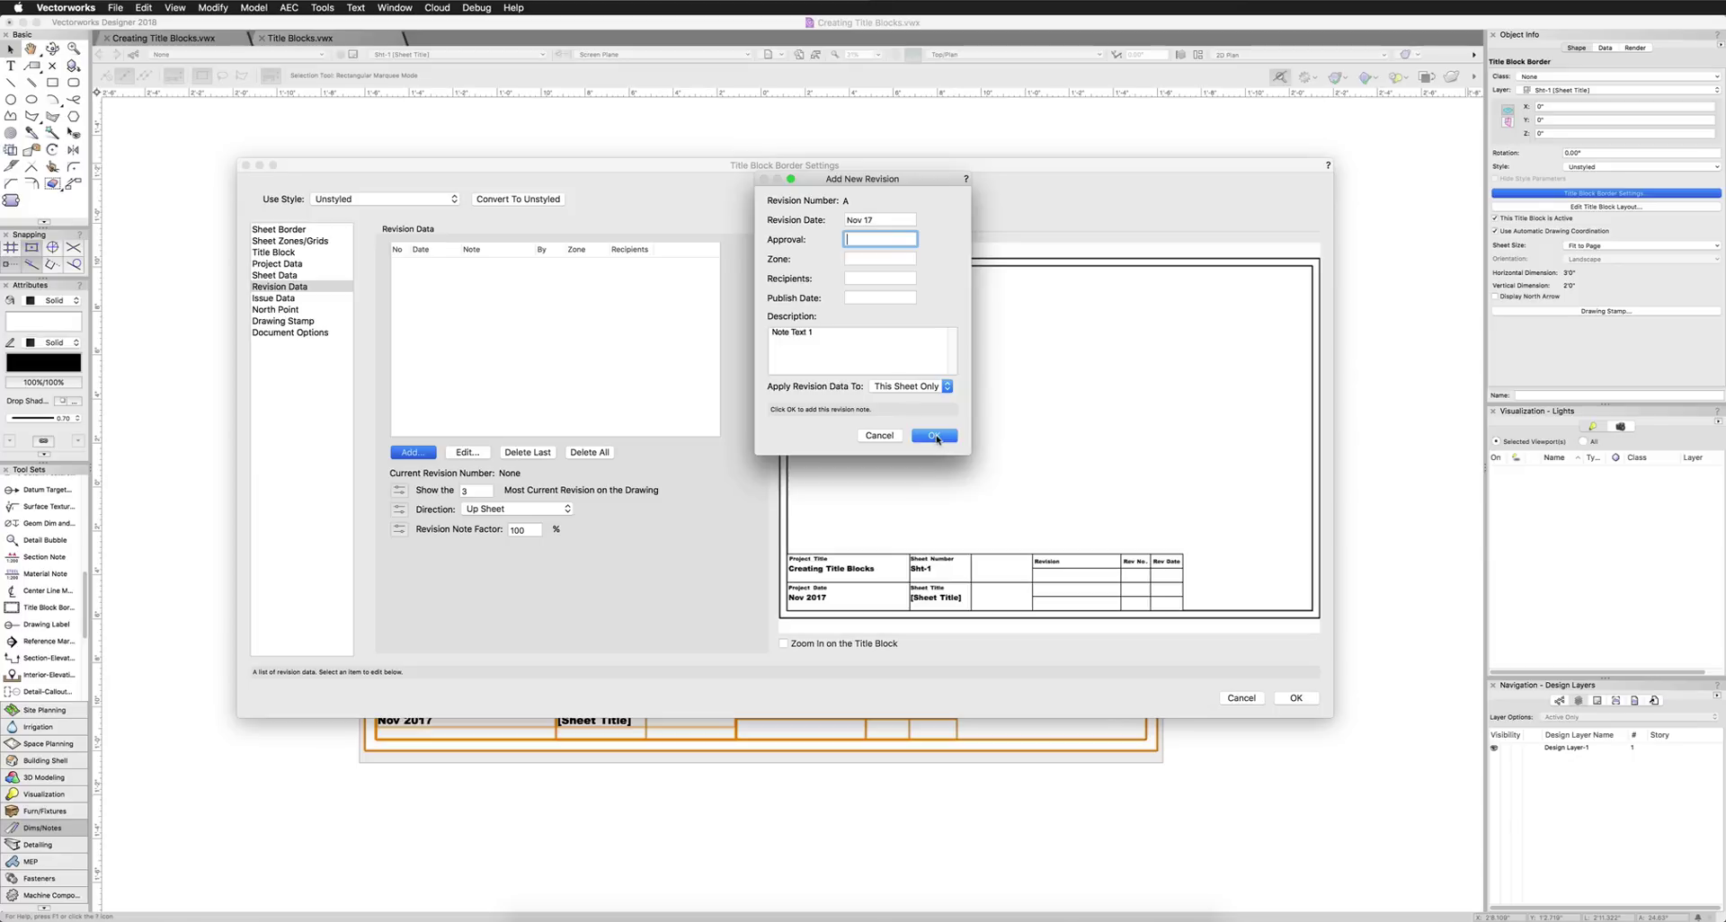
type("Jim")
left_click(934, 436)
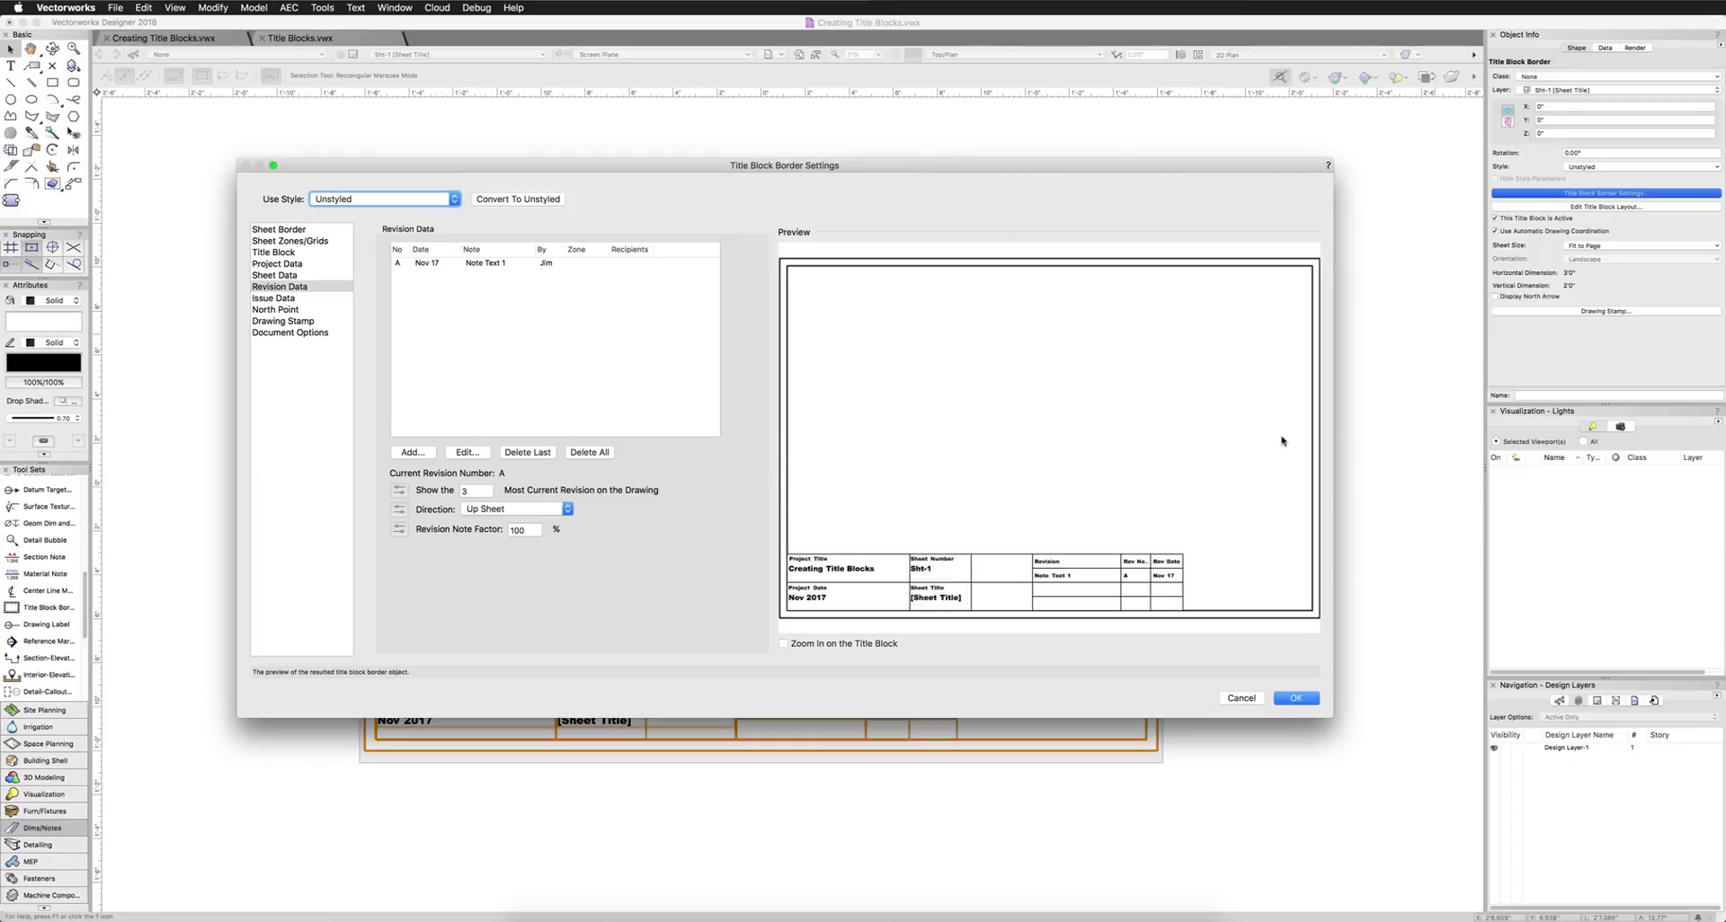
Add a second revision with date "Nov 17", the approver's name and description "Note Text 2".
left_click(413, 453)
type("Nov 17")
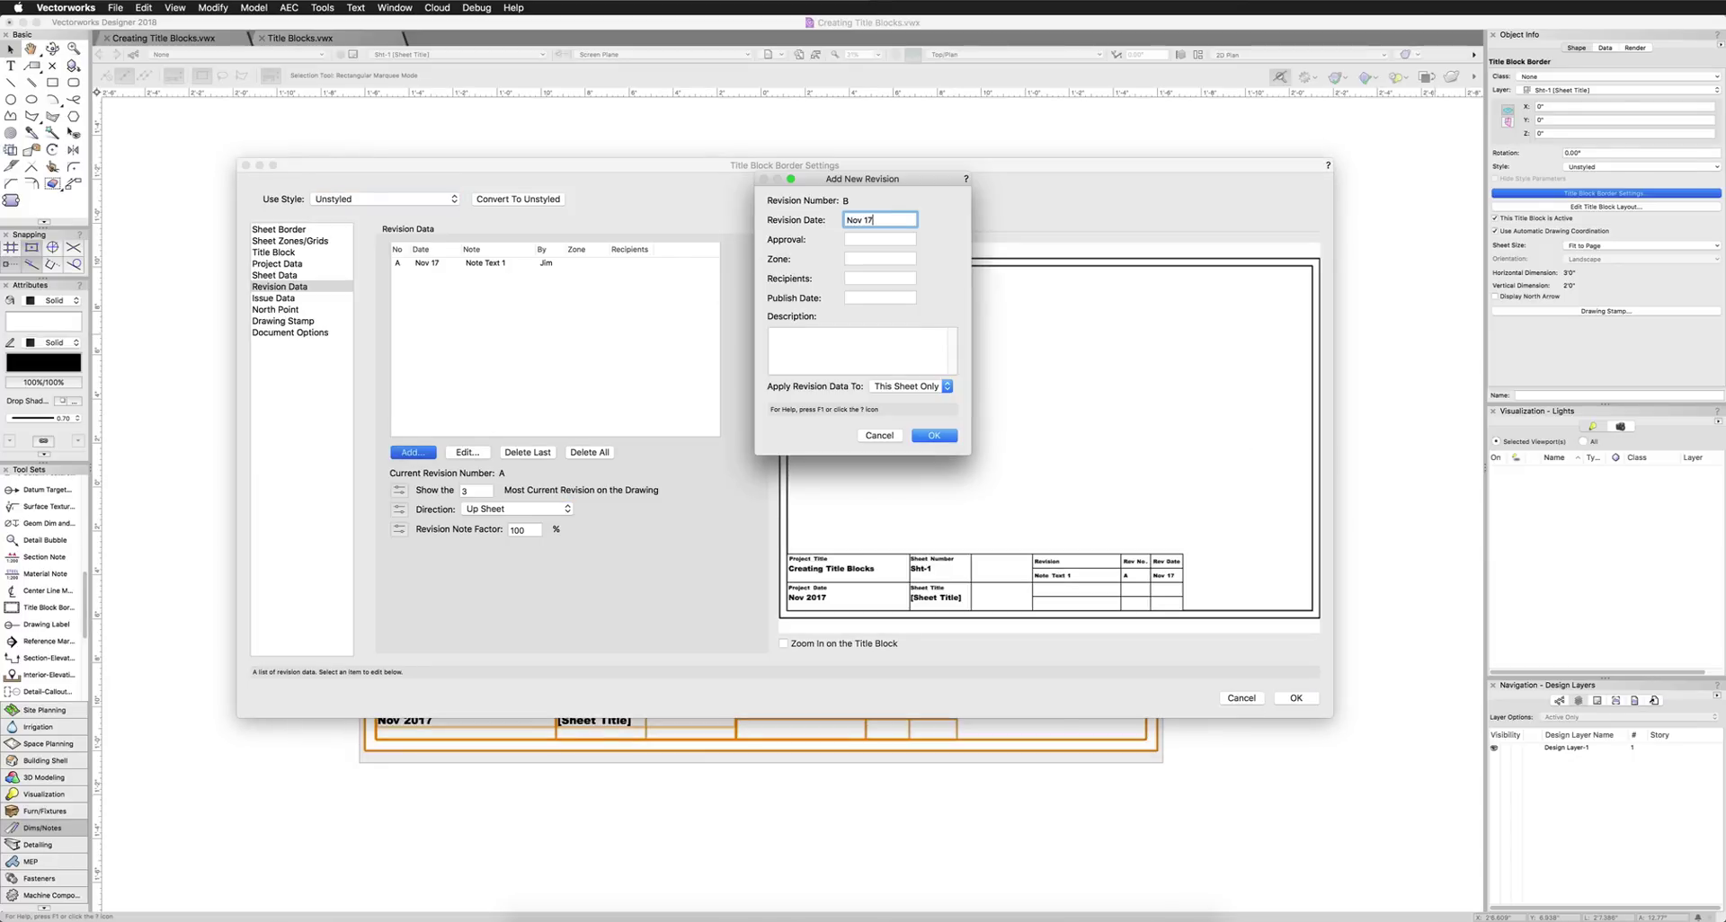
key("Tab")
type("Jim")
left_click(829, 339)
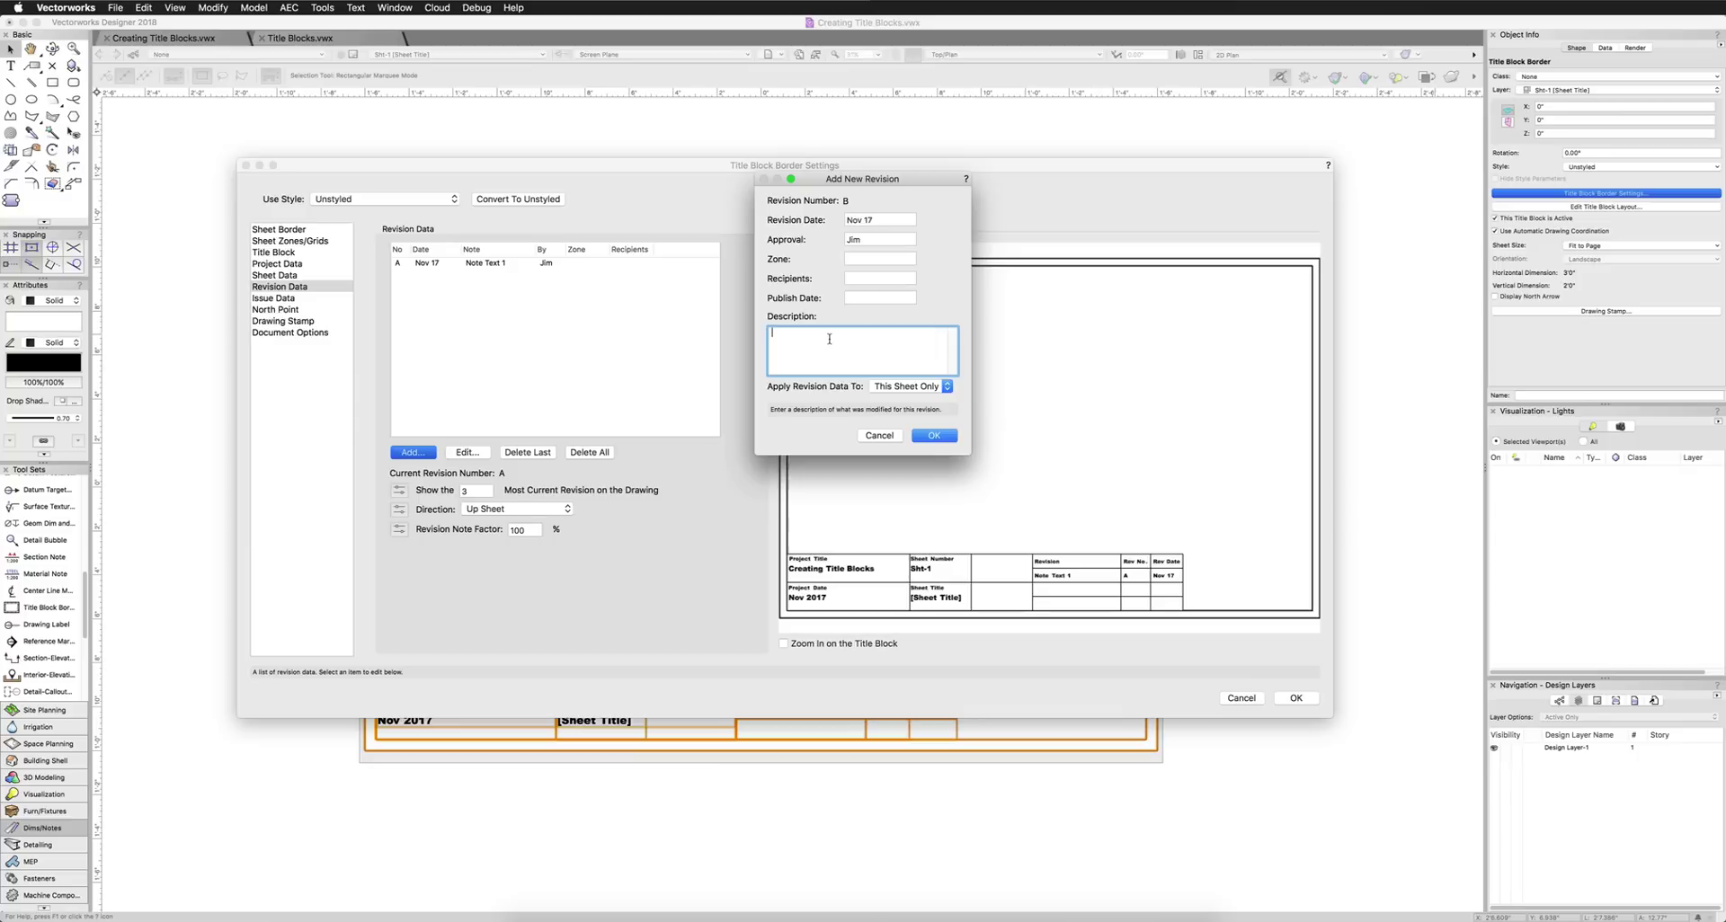
type("Note Text 2")
left_click(935, 436)
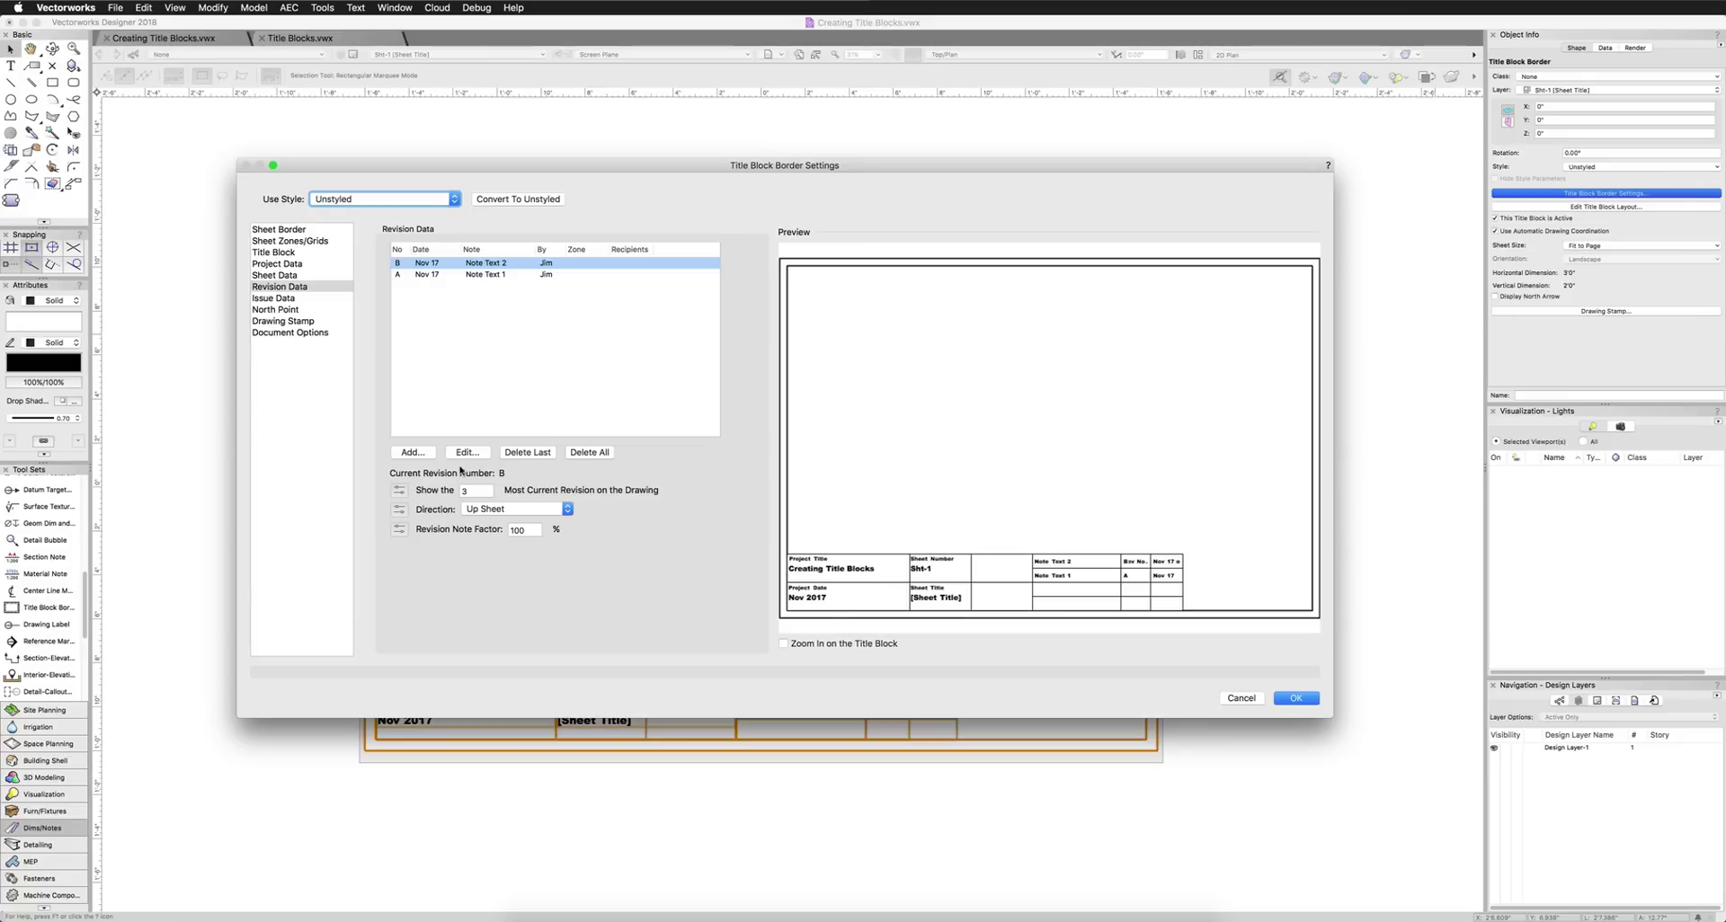
Set the revision direction to Down Sheet and accept the title block border settings.
left_click(503, 509)
left_click(497, 524)
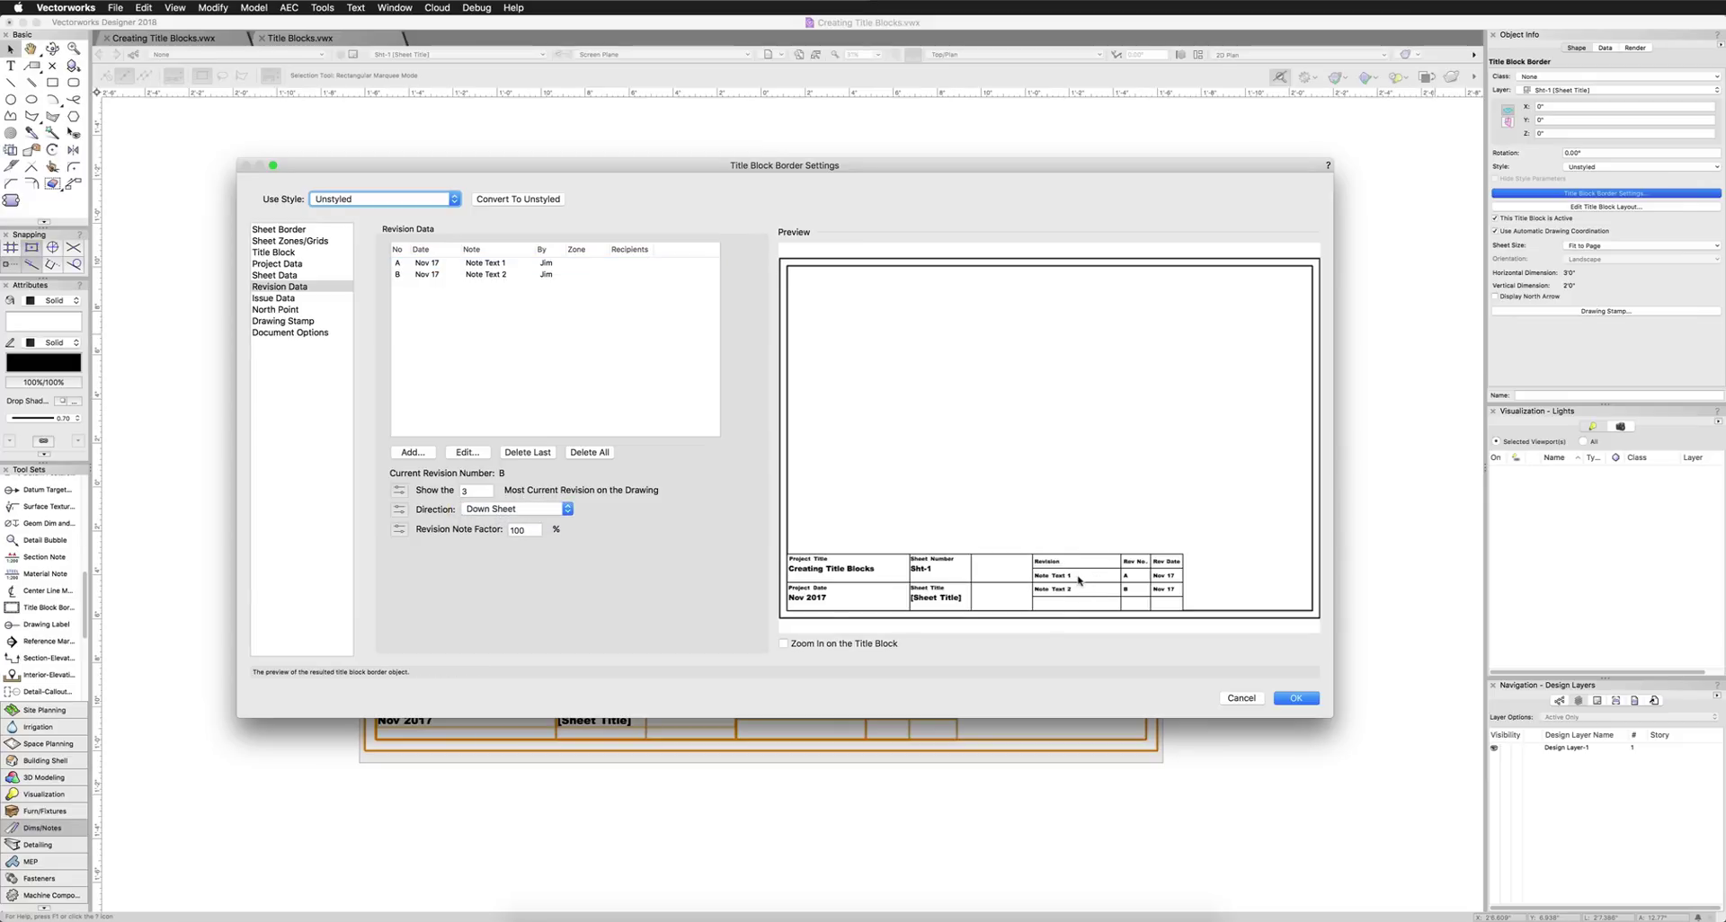
left_click(1306, 701)
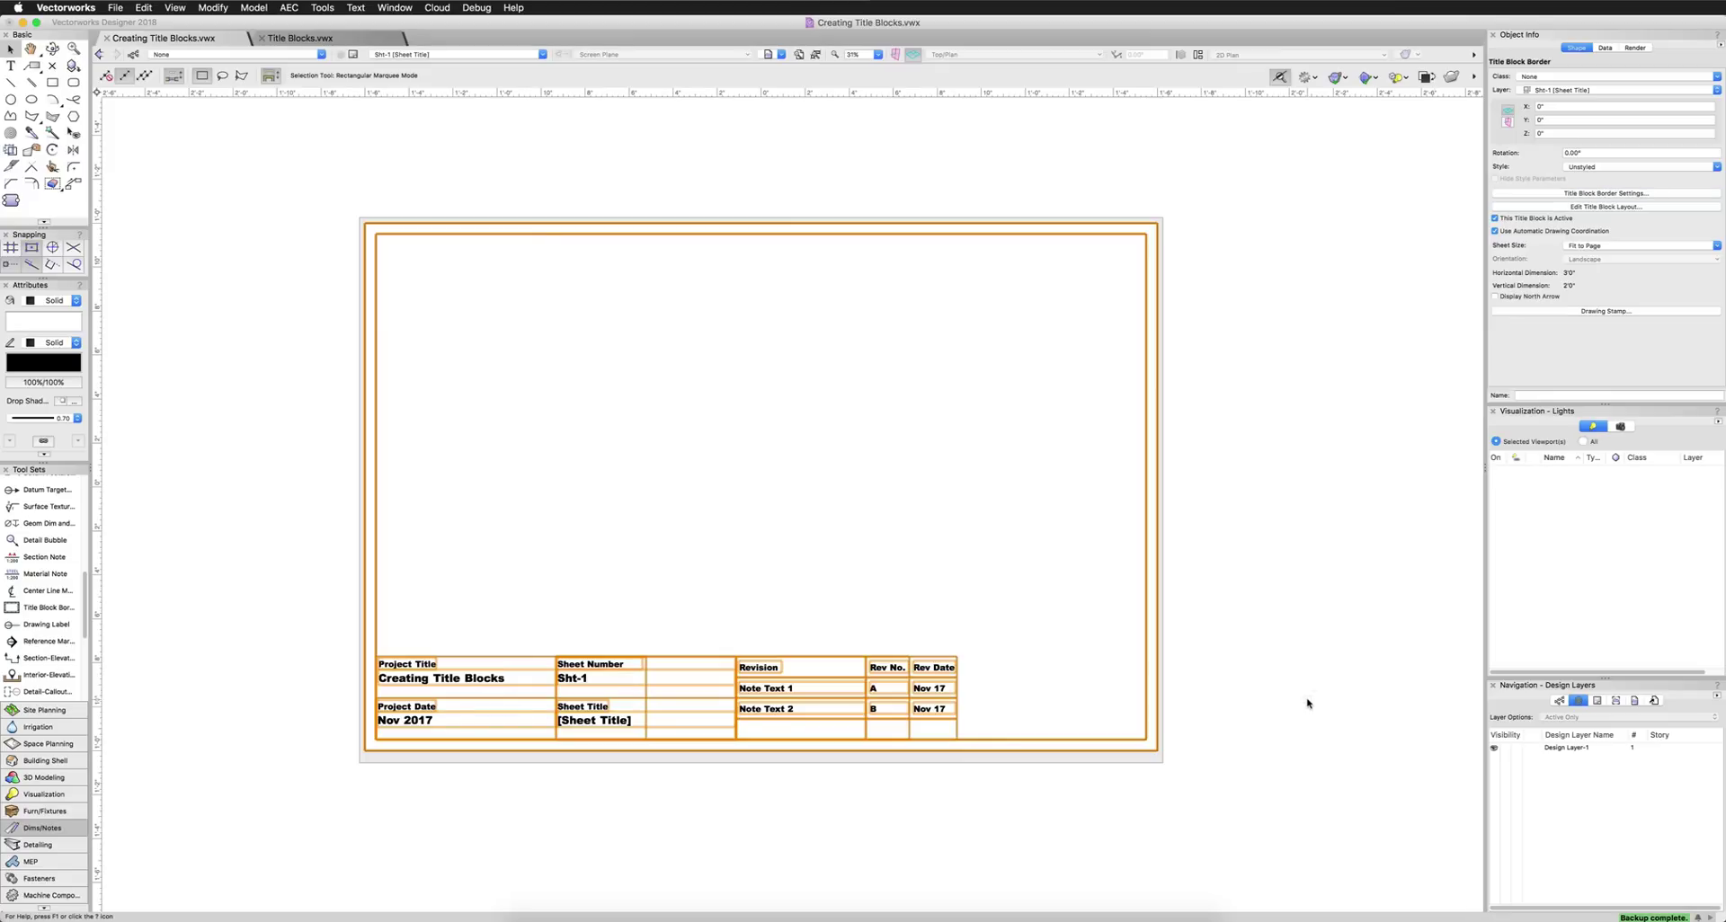
left_click(1306, 703)
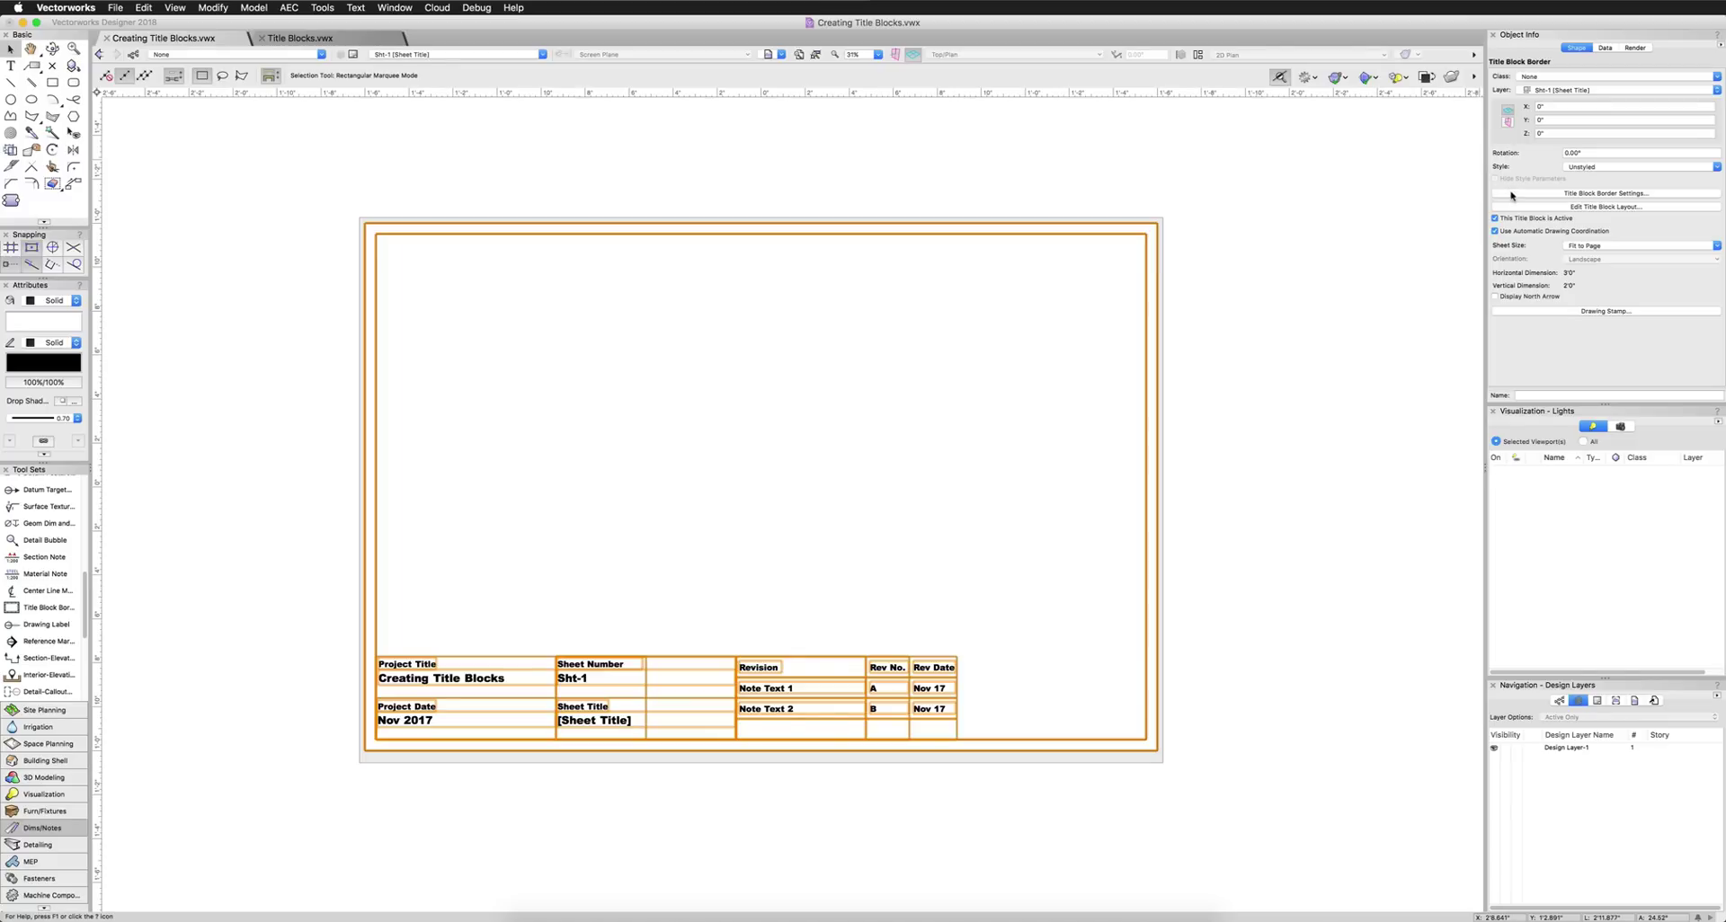
Look at the styles offered in the title block border settings and cancel without changing anything.
left_click(1511, 194)
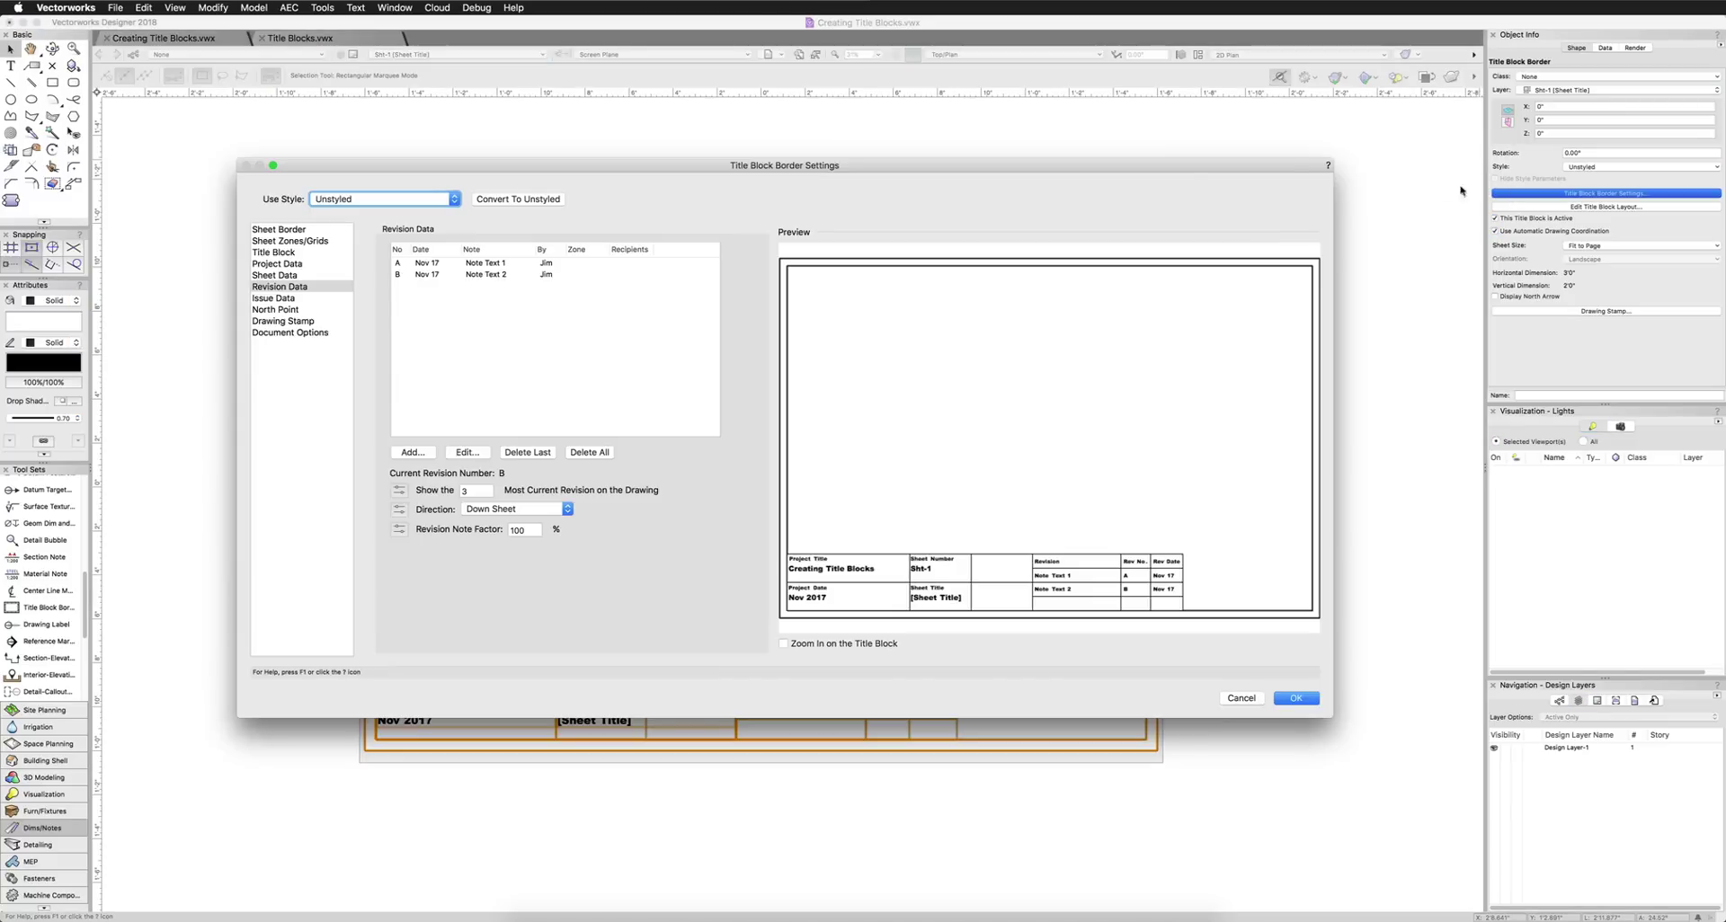
left_click(447, 199)
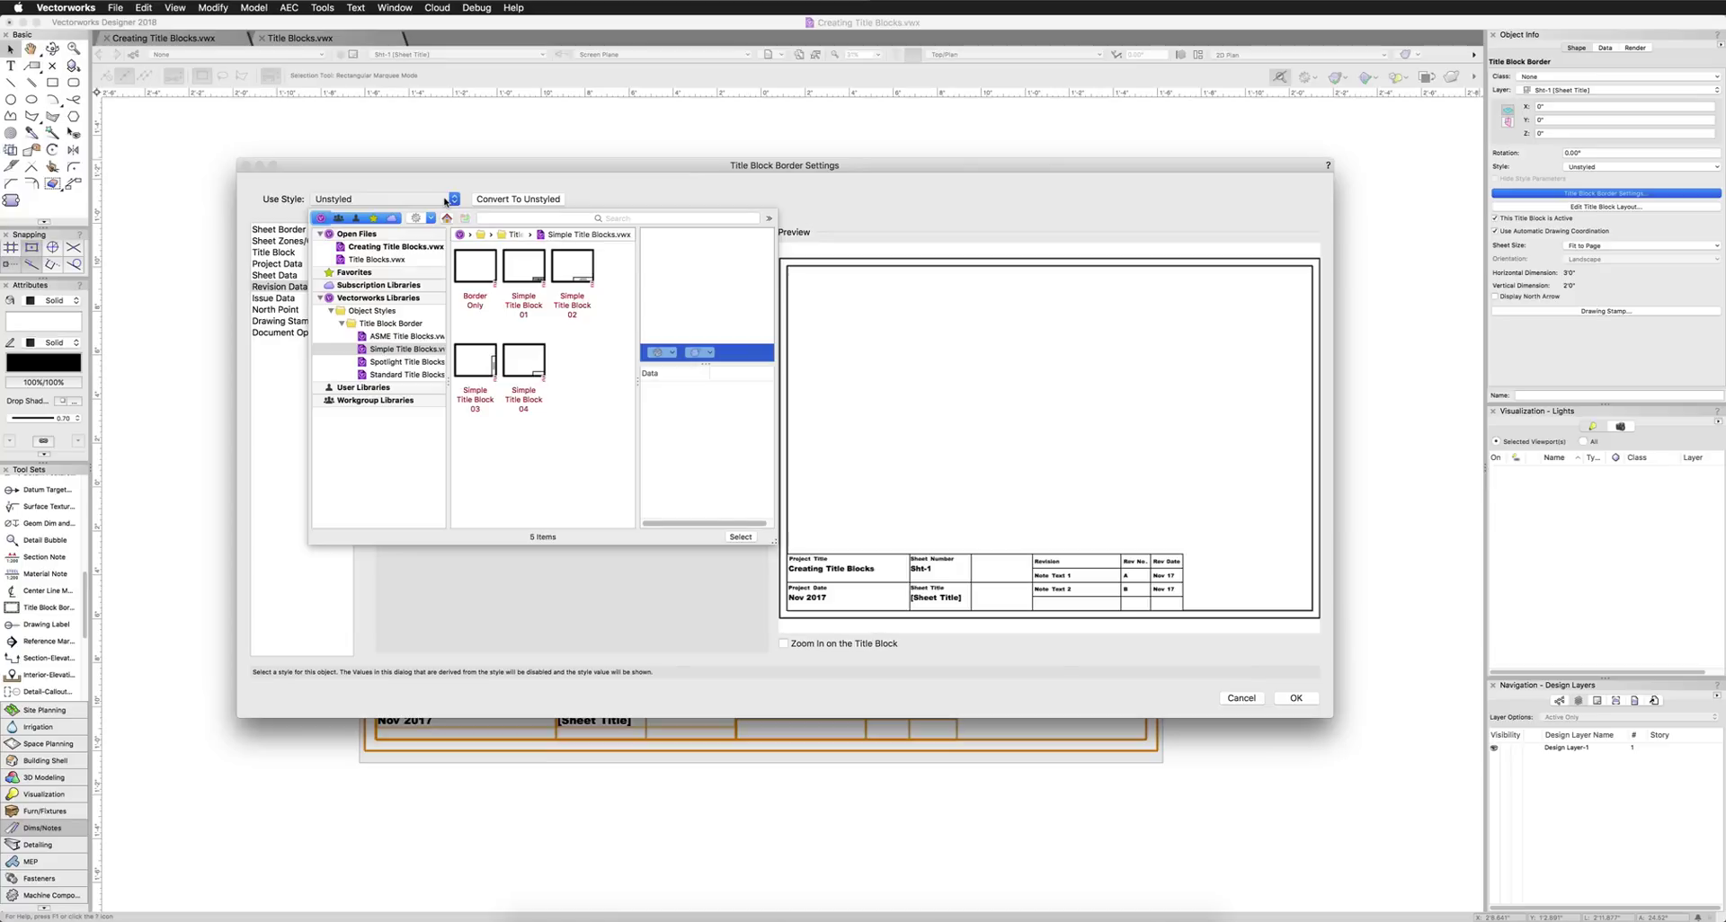
left_click(1241, 698)
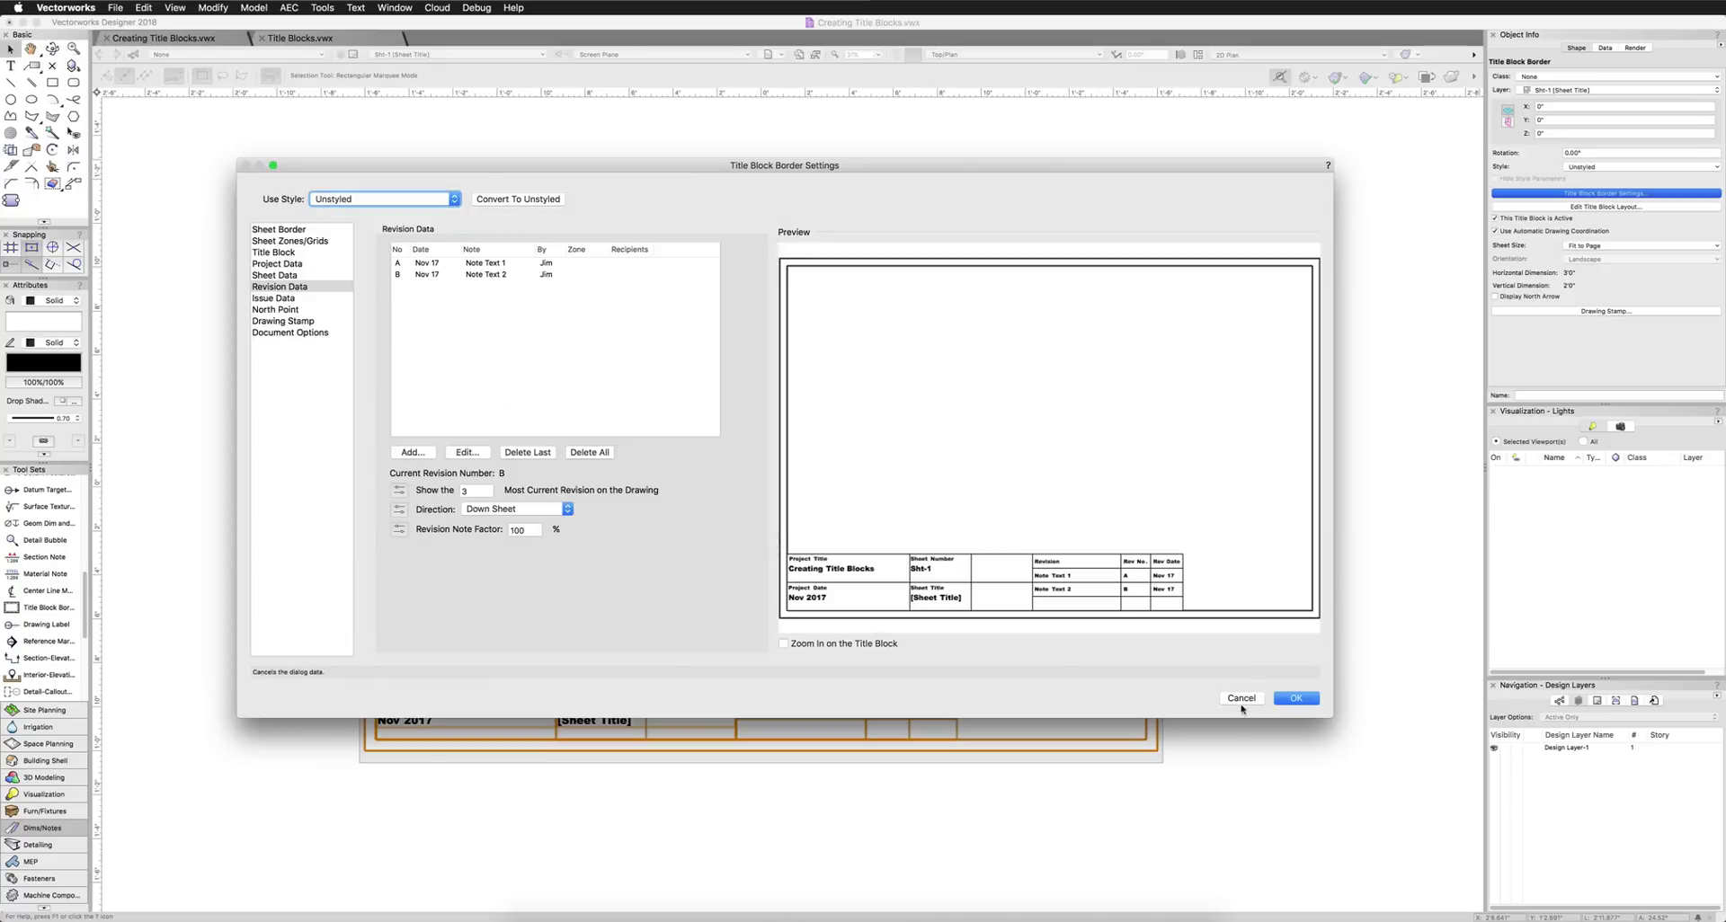
left_click(1241, 698)
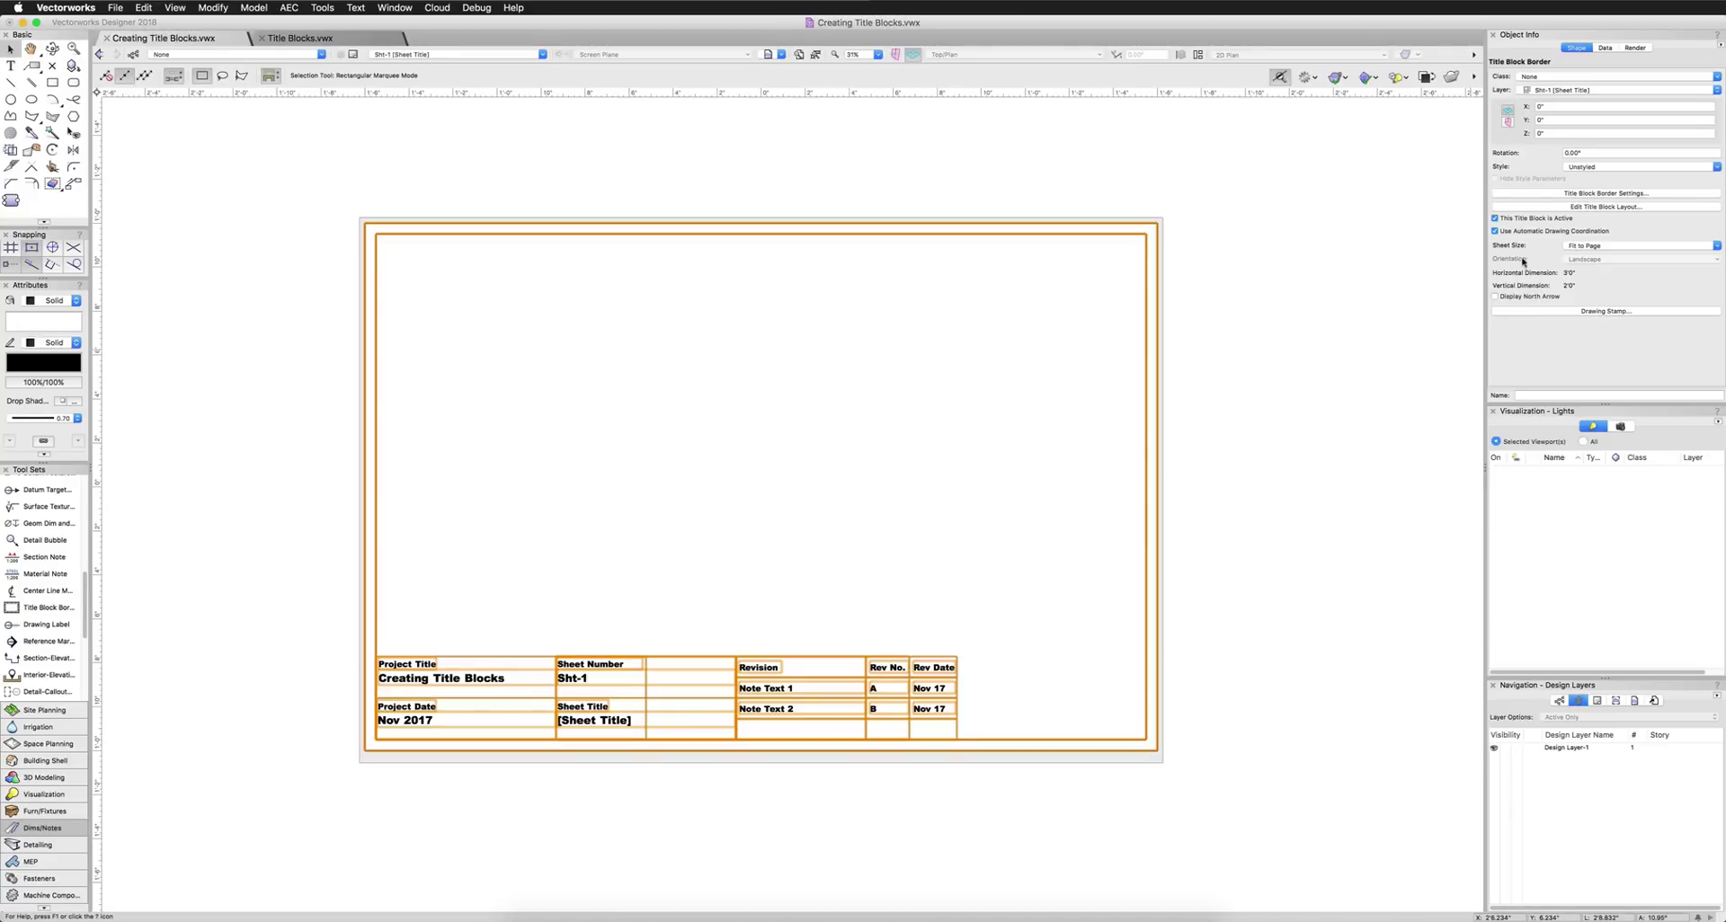
Create a plug-in style from the unstyled title block in the file's root folder, named "My New Title Block Style".
left_click(1598, 167)
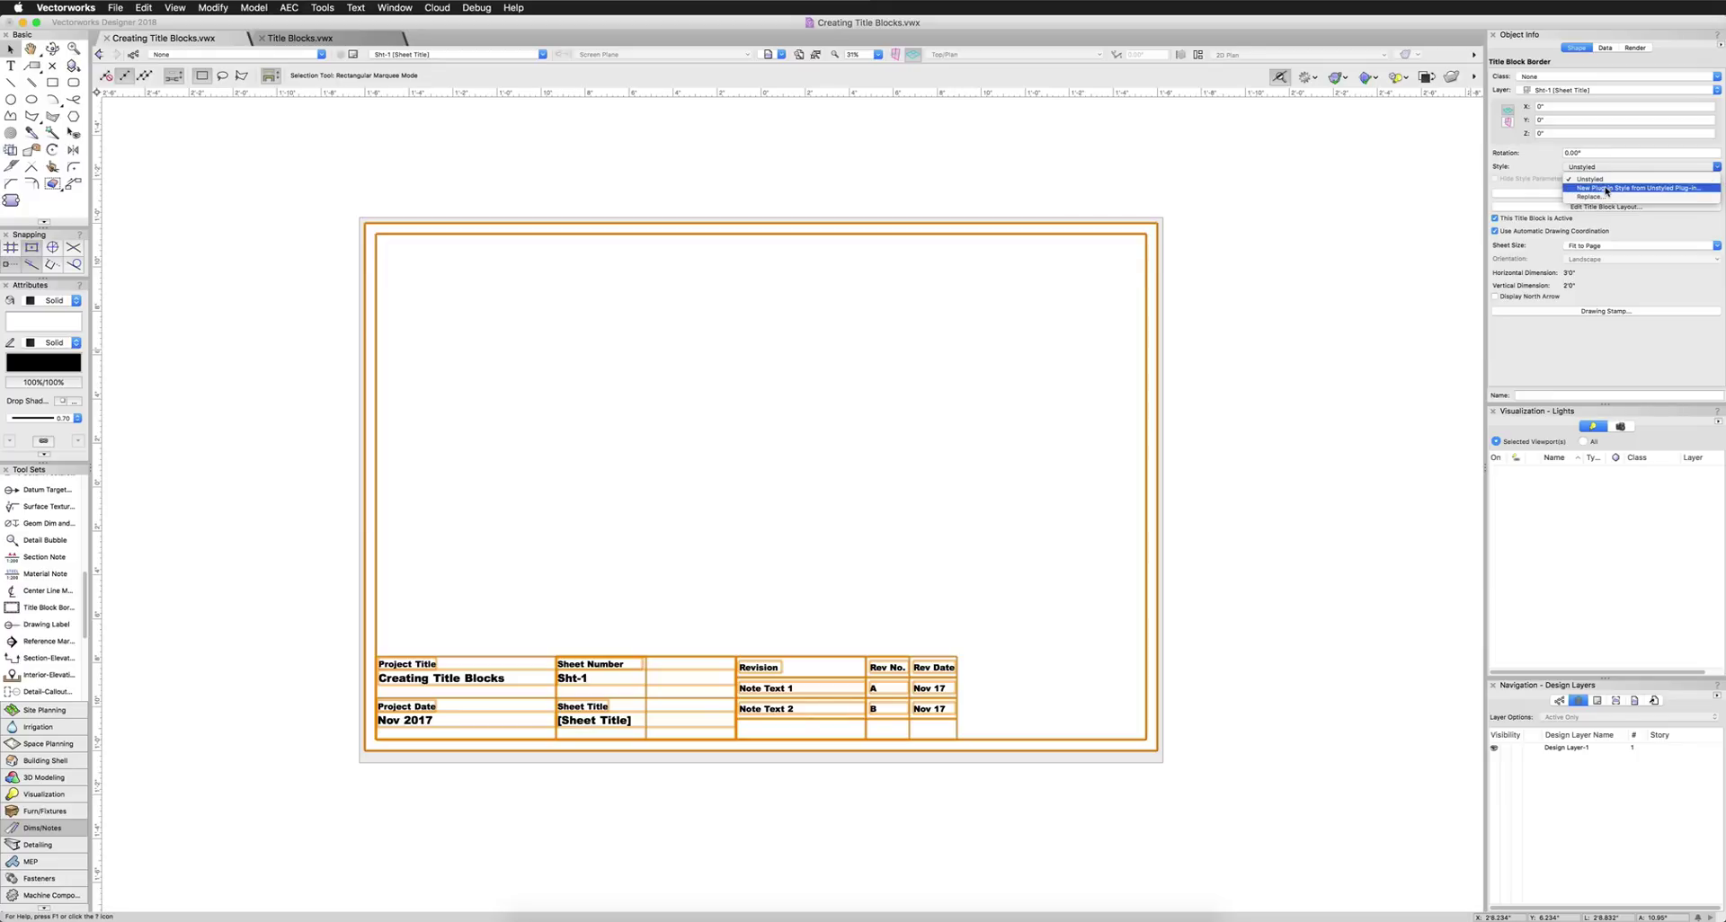
left_click(1605, 188)
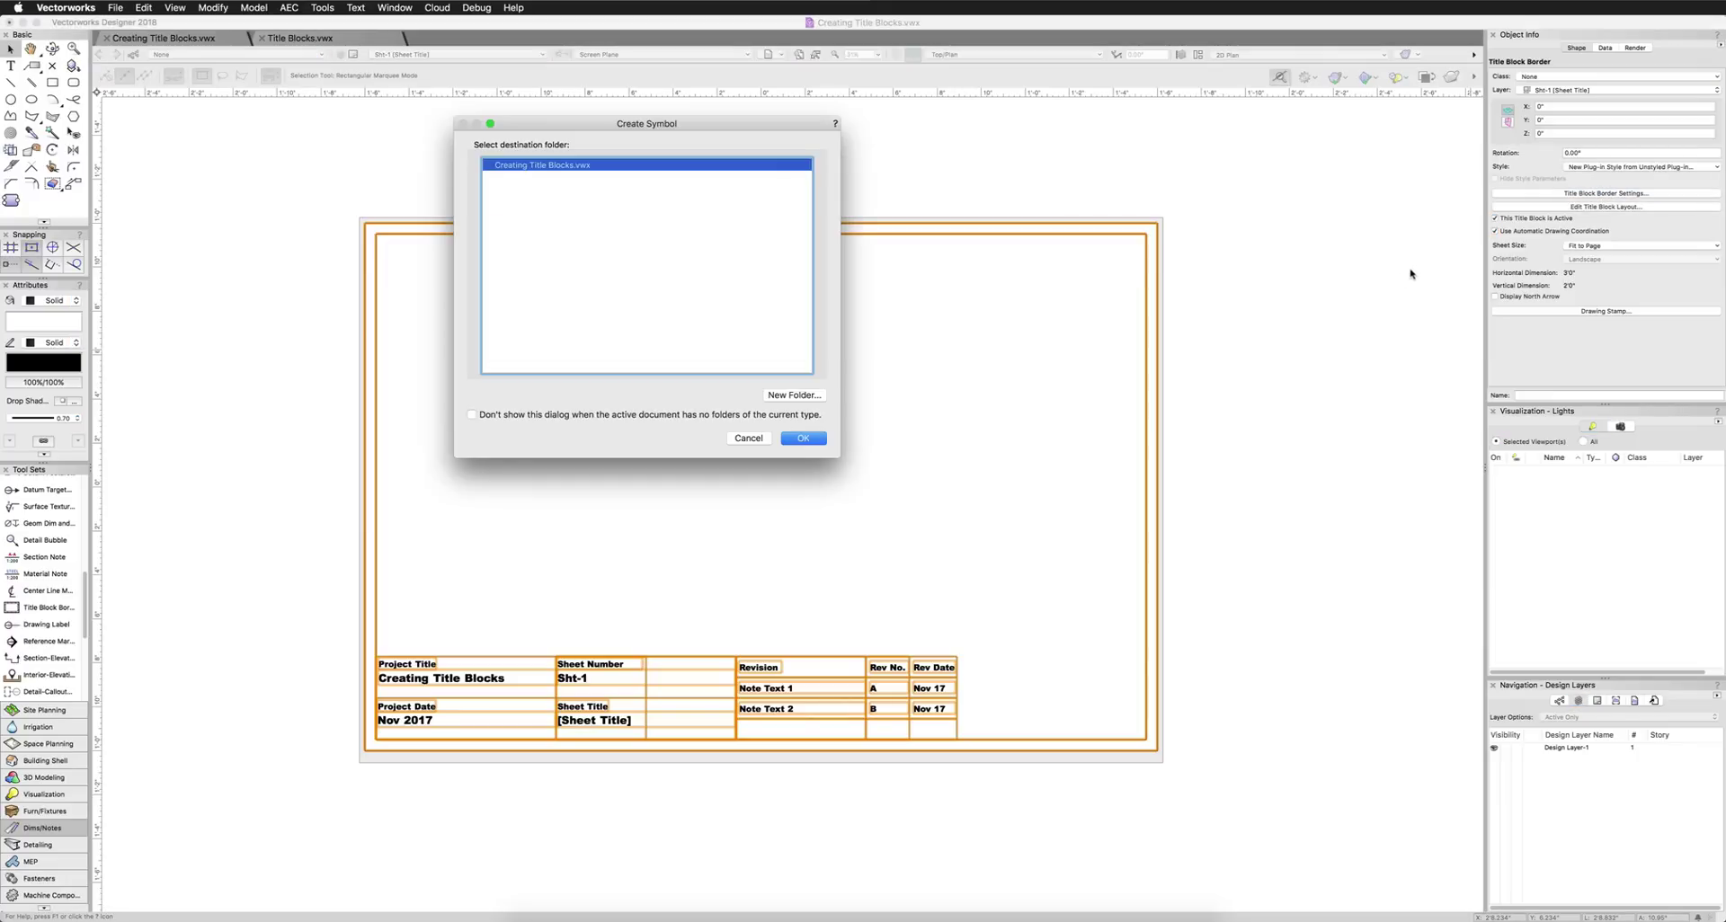
left_click(803, 438)
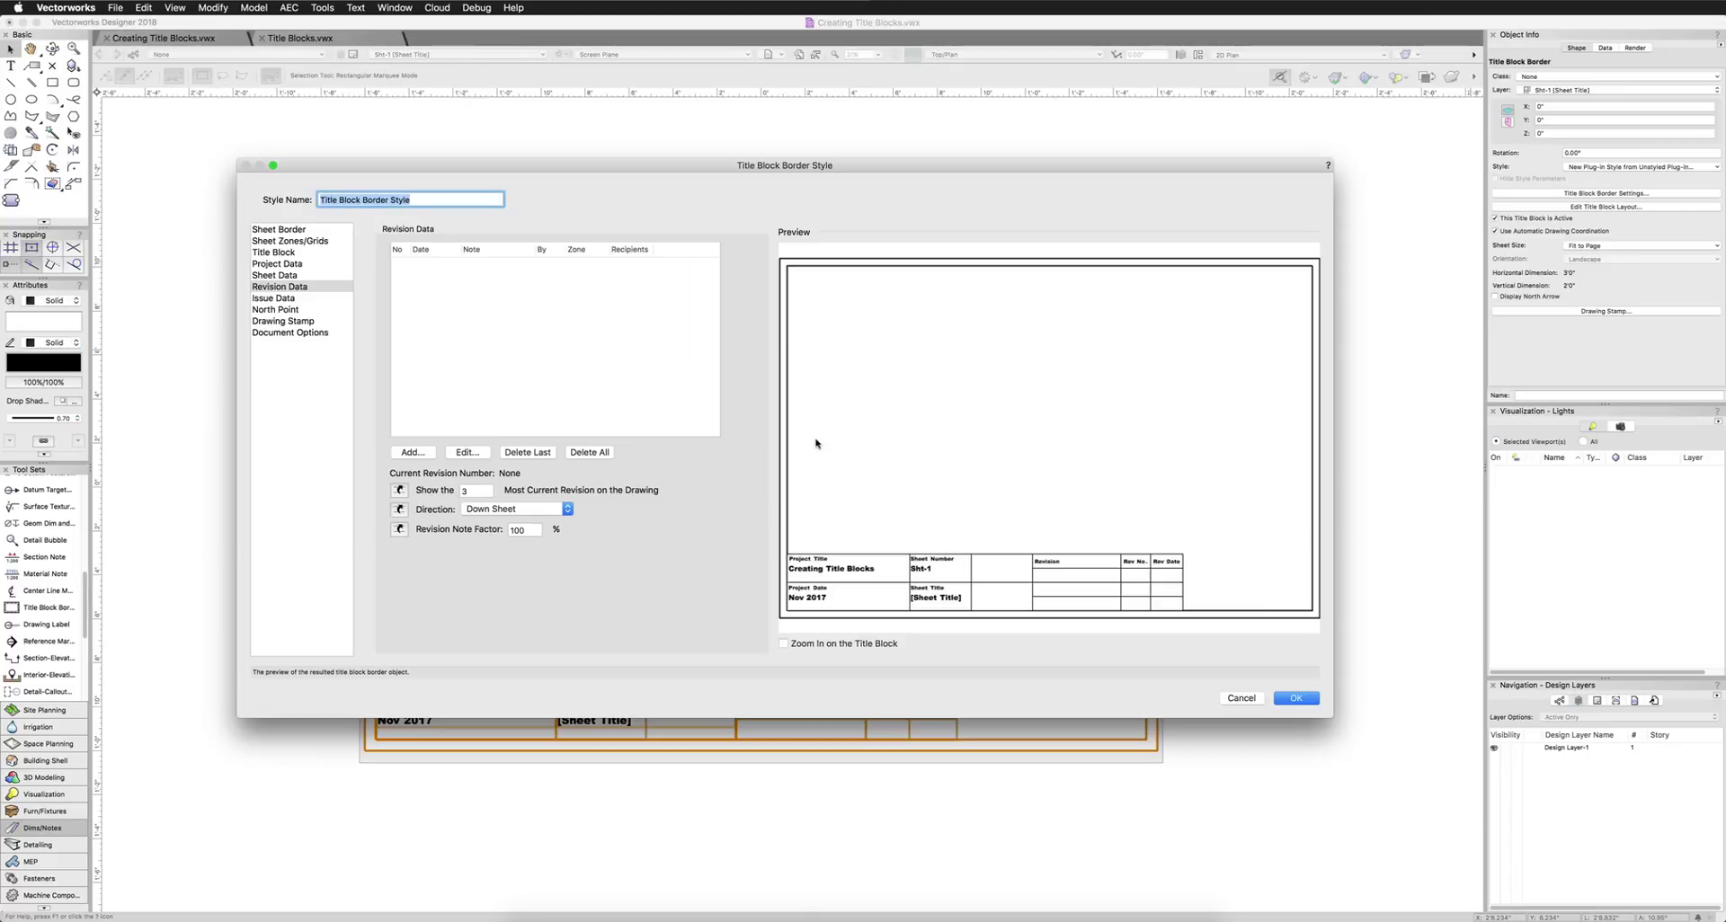
type("My NEw Title Block Style")
left_click(346, 199)
key("BackSpace")
type("e")
left_click(1296, 699)
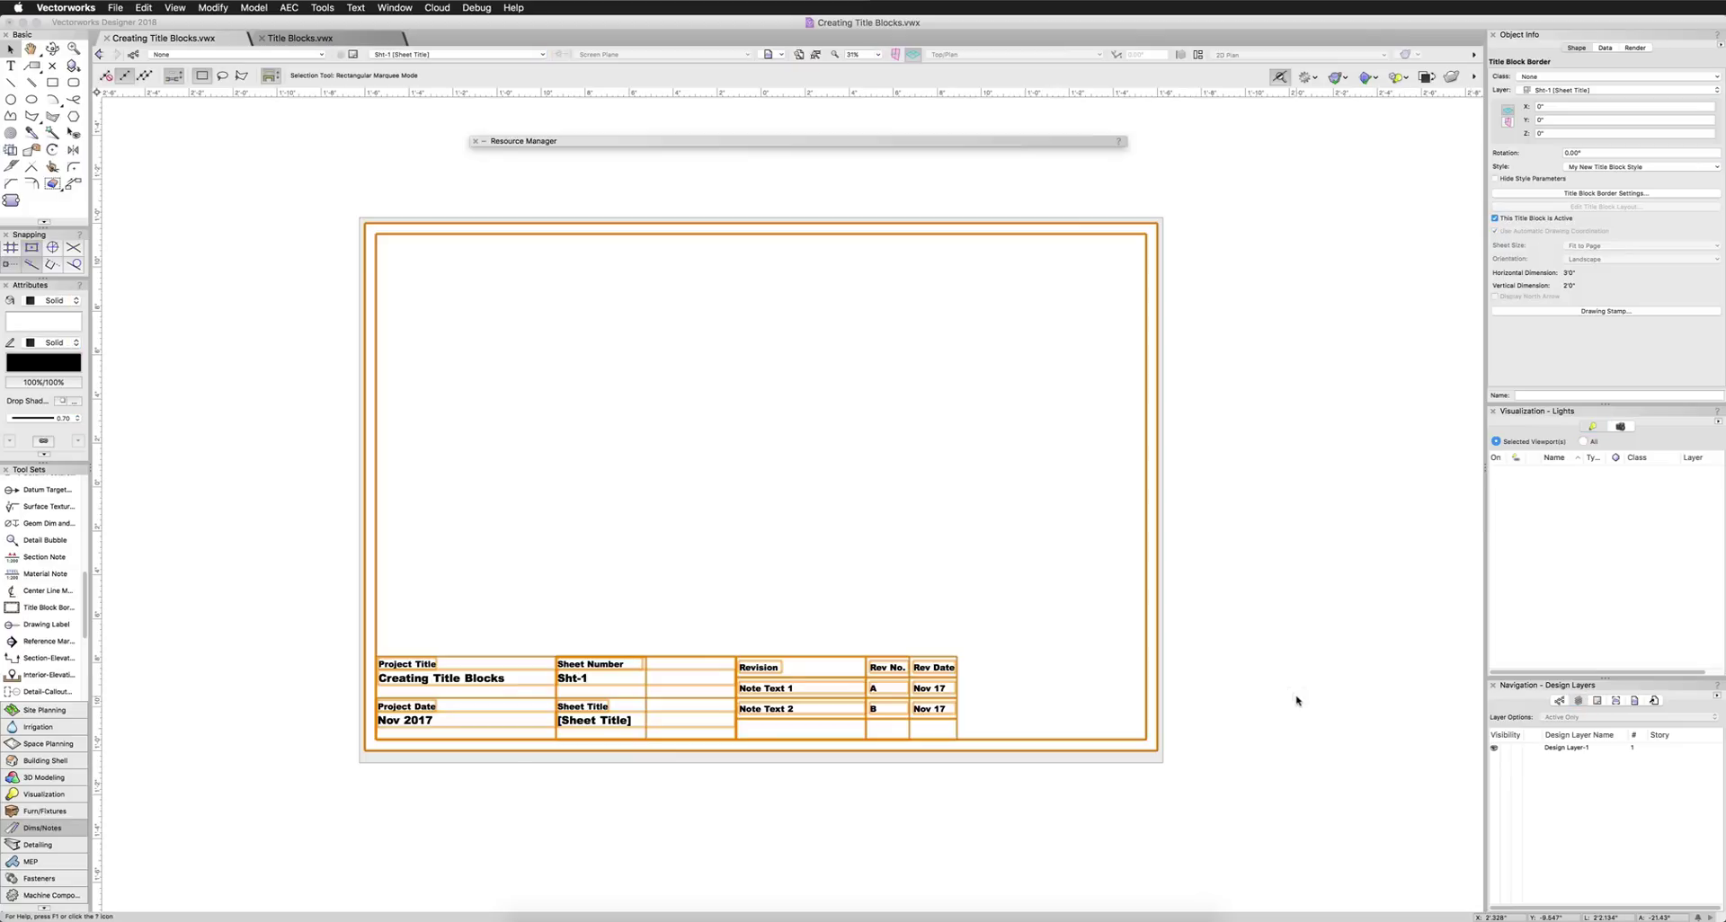
Expand the Resource Manager and select My New Title Block Style to preview it.
double_click(710, 141)
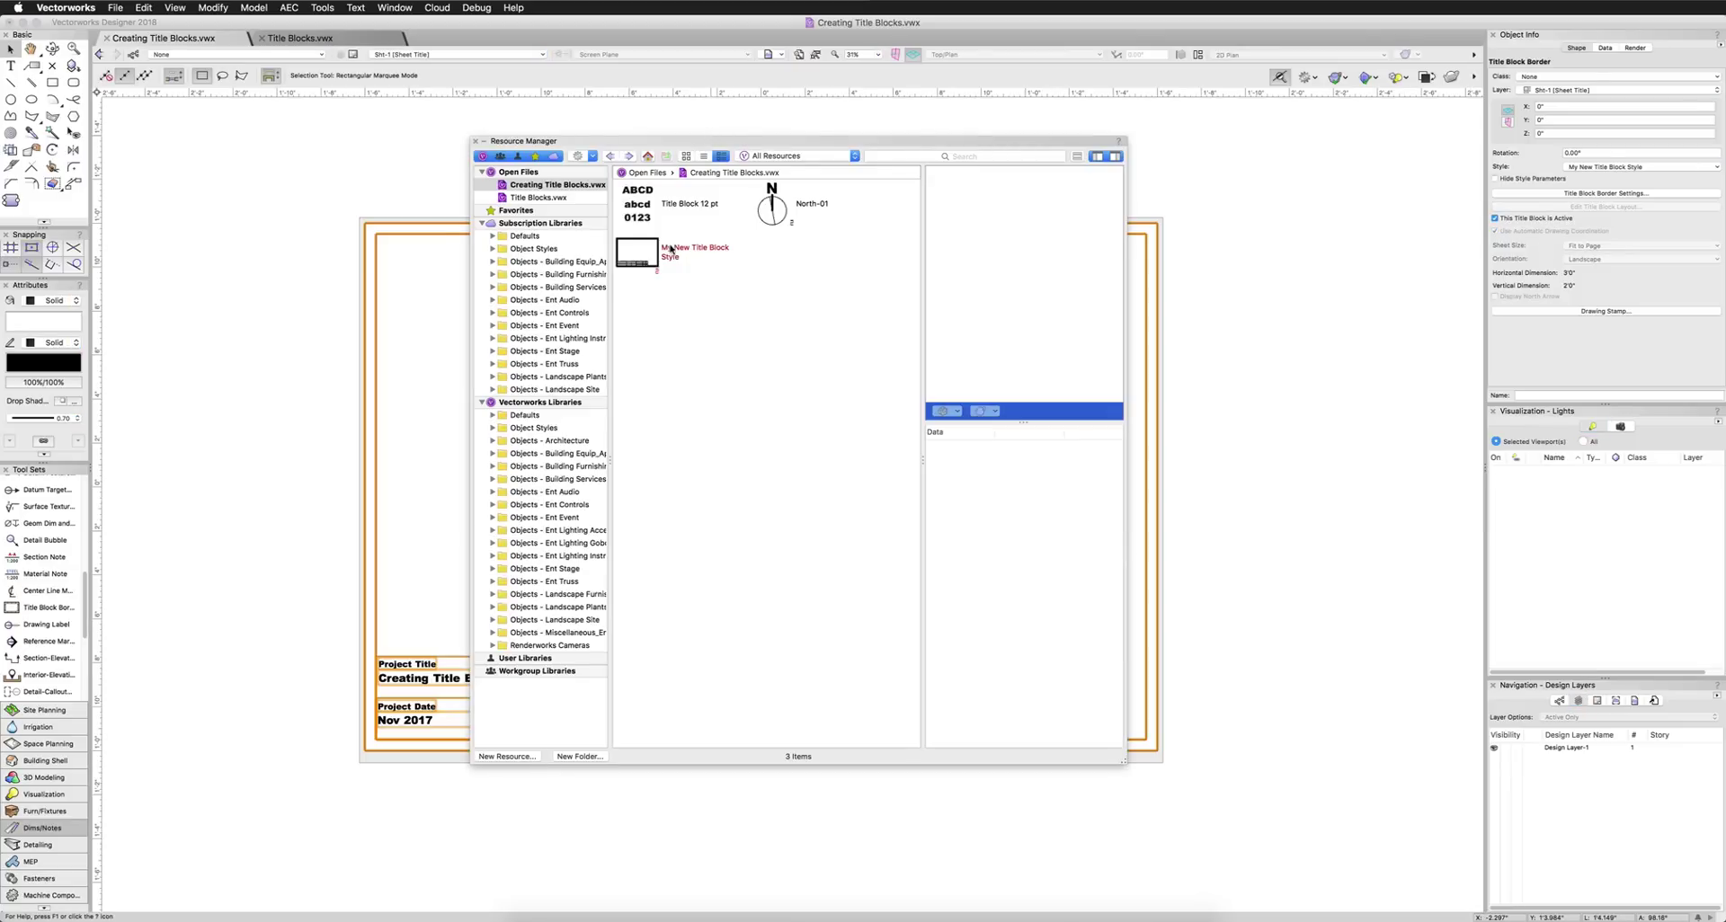
left_click(669, 244)
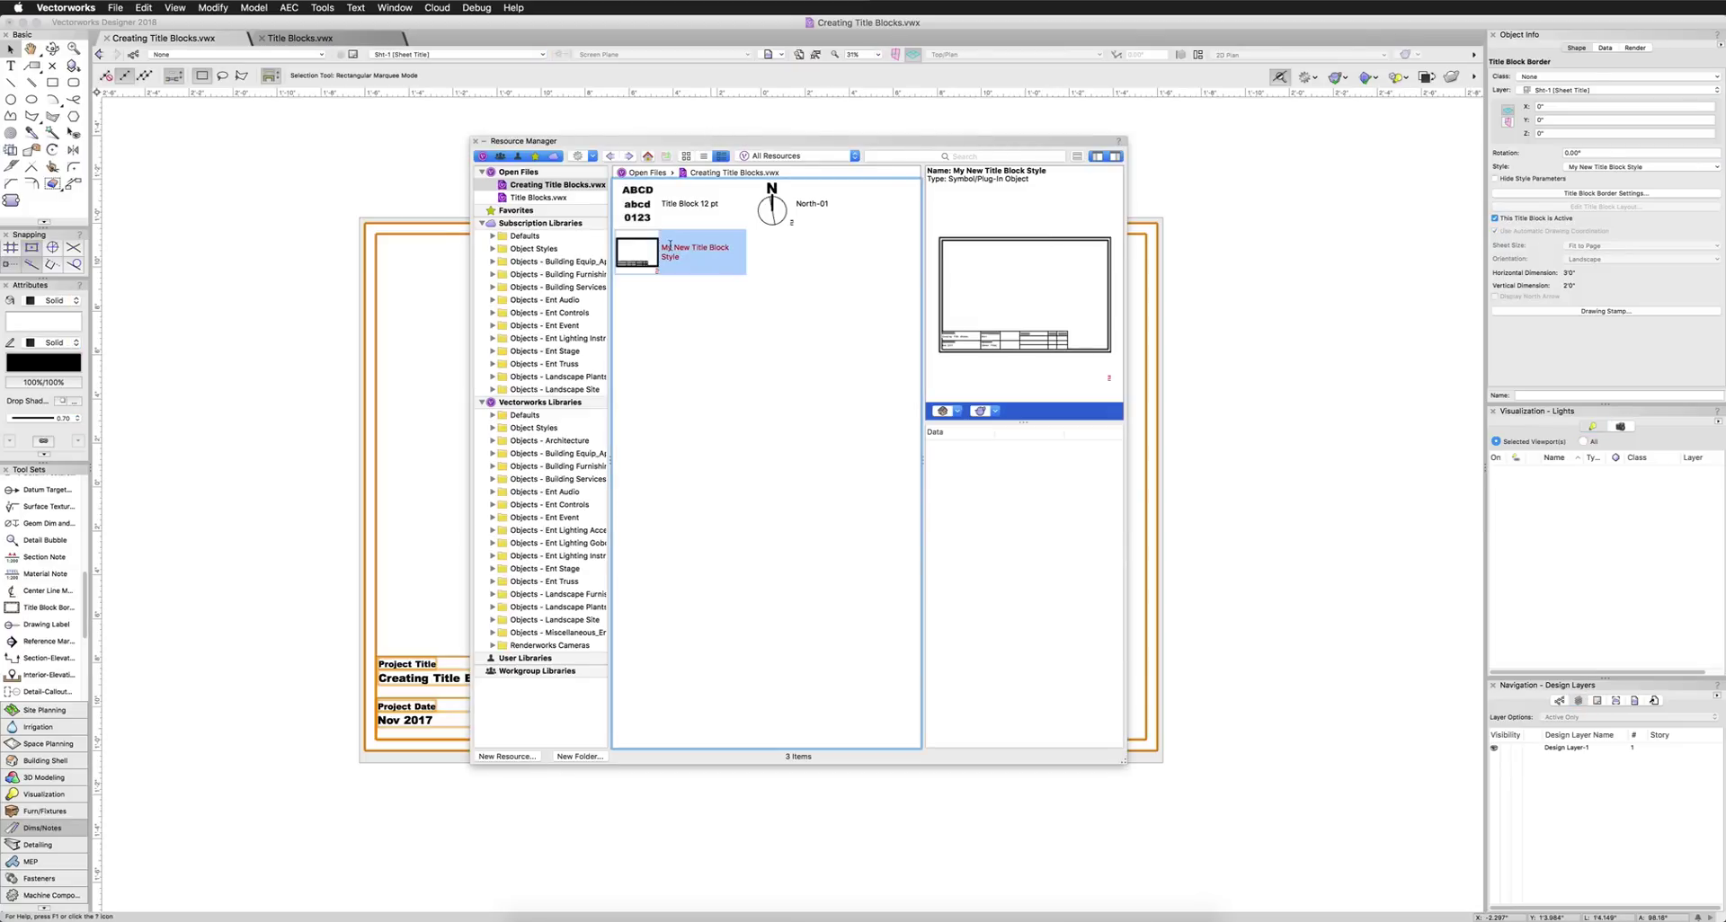